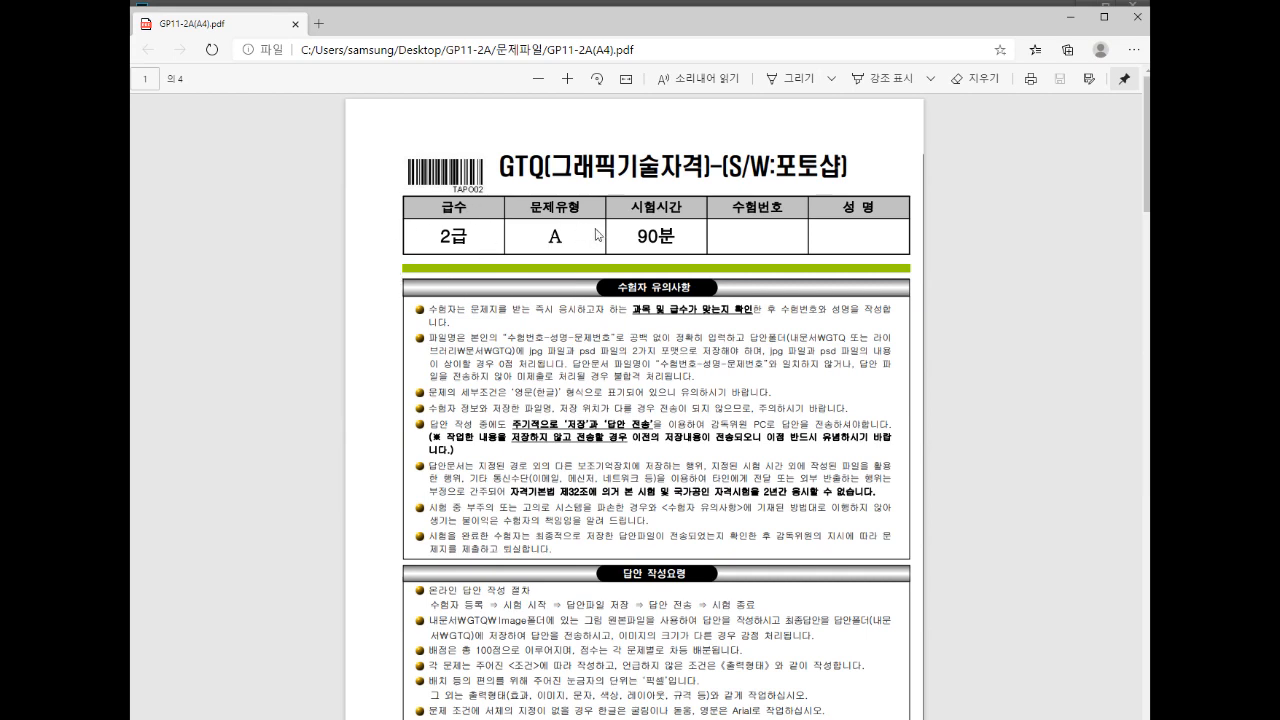
- Read the file name, size and picture effect conditions of Problem 1 in the exam PDF
{"action": "scroll", "coordinate": [638, 396], "scroll_direction": "down", "scroll_amount": 10}
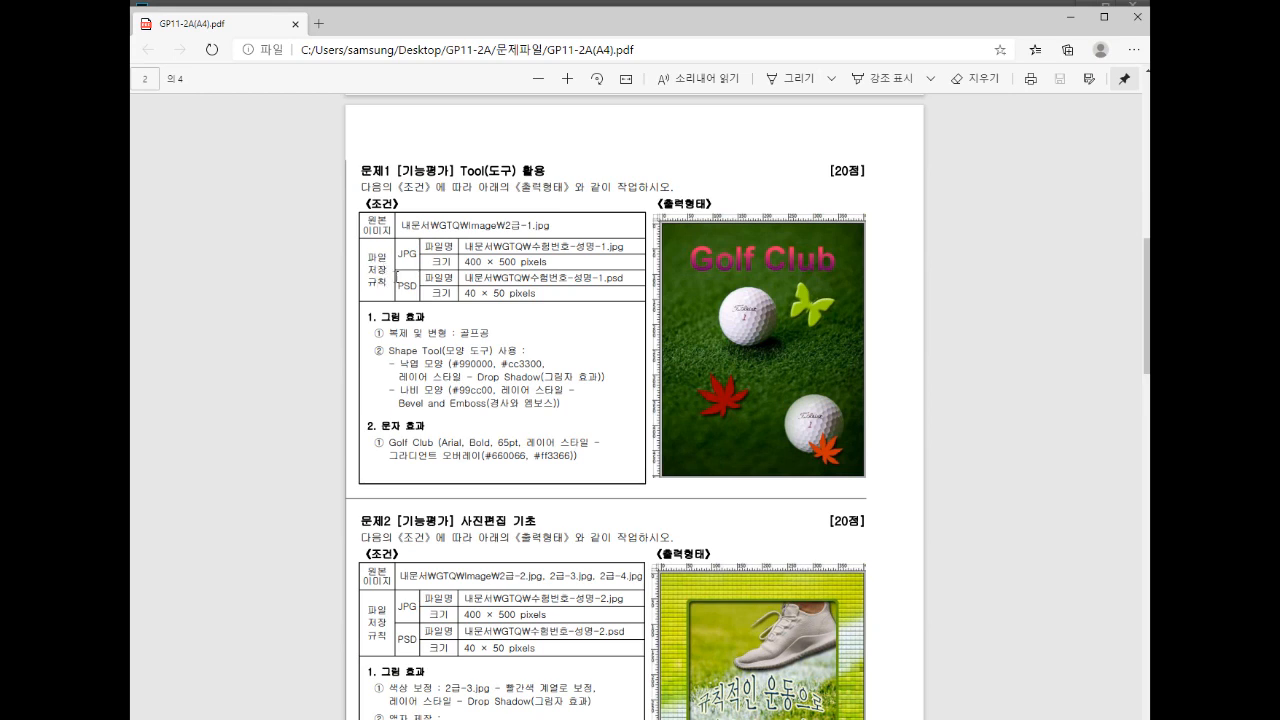
{"action": "left_click_drag", "start_coordinate": [400, 256], "coordinate": [419, 287]}
{"action": "left_click_drag", "start_coordinate": [523, 246], "coordinate": [616, 248]}
{"action": "left_click", "coordinate": [617, 247]}
{"action": "left_click_drag", "start_coordinate": [625, 246], "coordinate": [549, 262]}
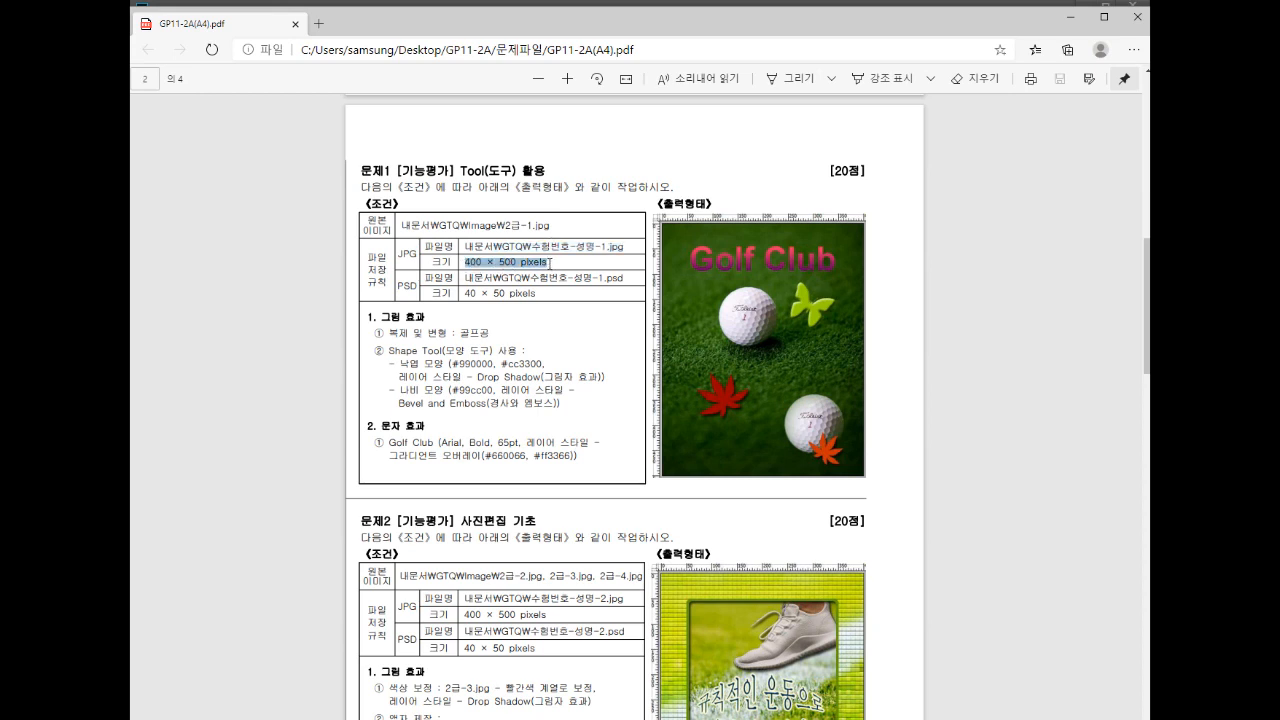
{"action": "left_click", "coordinate": [417, 254]}
{"action": "left_click_drag", "start_coordinate": [380, 313], "coordinate": [427, 315]}
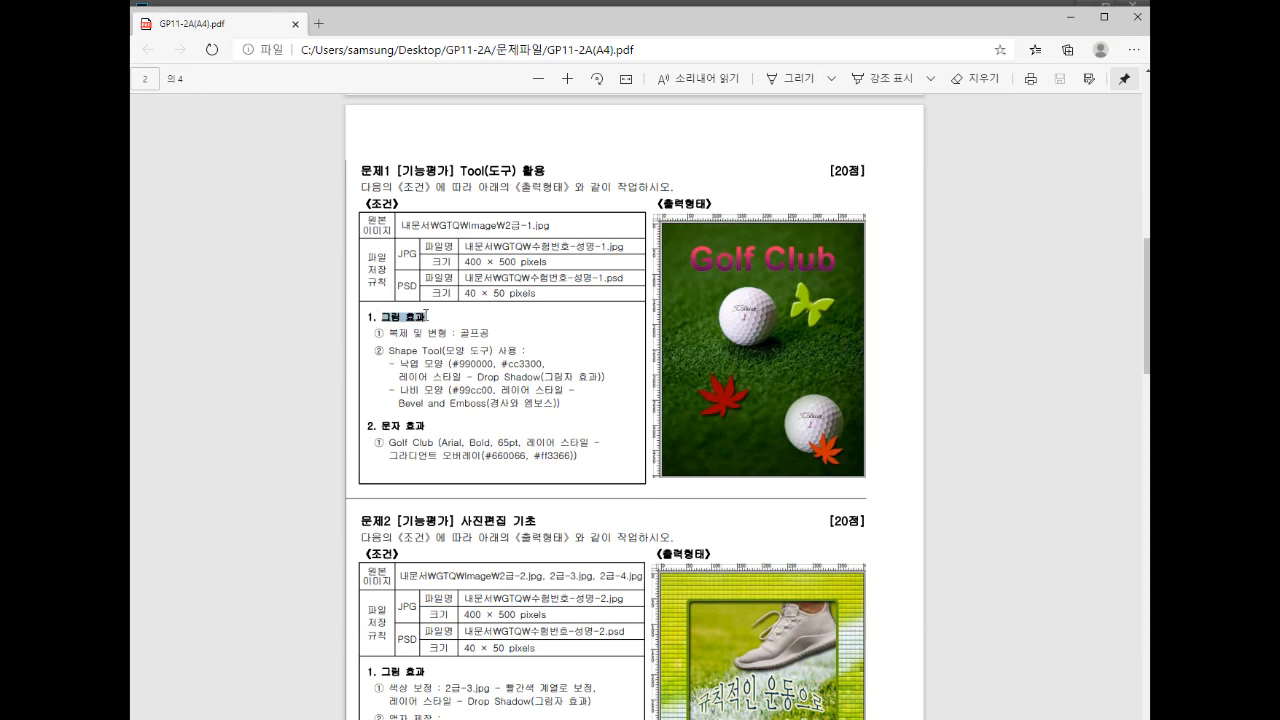
{"action": "left_click", "coordinate": [412, 366]}
- Switch to Photoshop and create a new 400 × 500 pixel RGB document at 72 pixels/inch with a white background
{"action": "key", "text": "alt+Tab"}
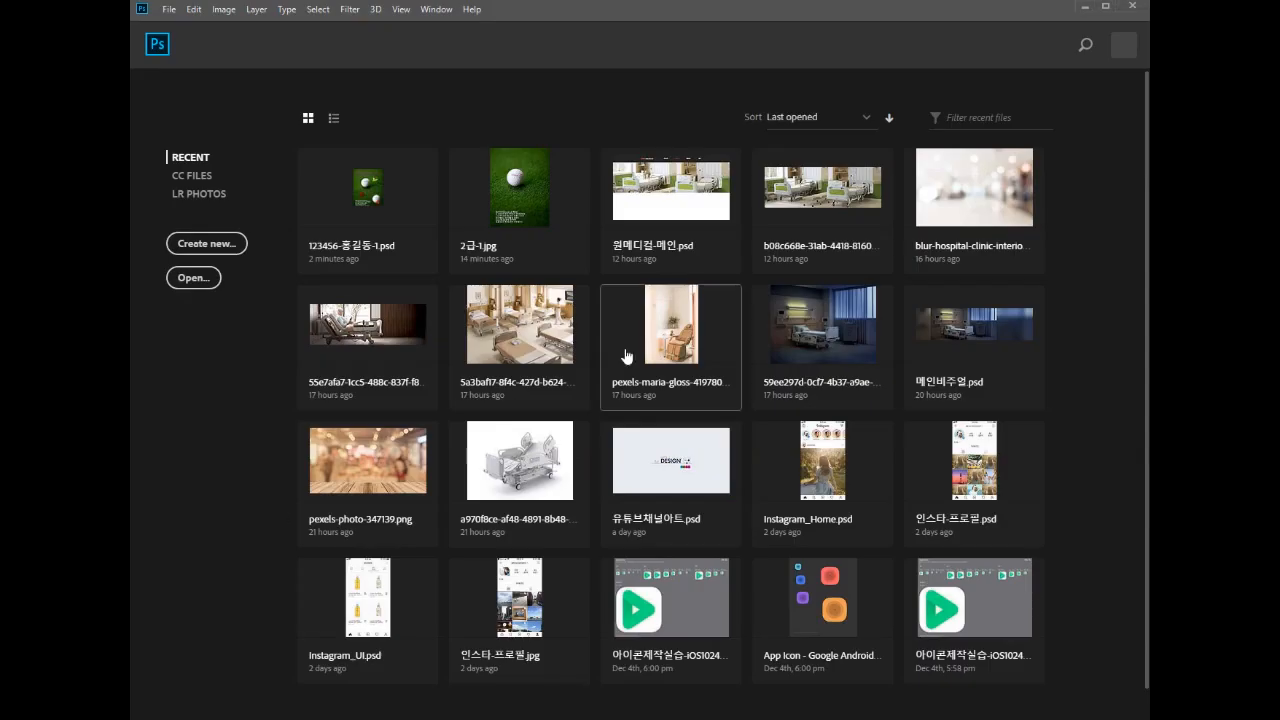
{"action": "left_click", "coordinate": [207, 246]}
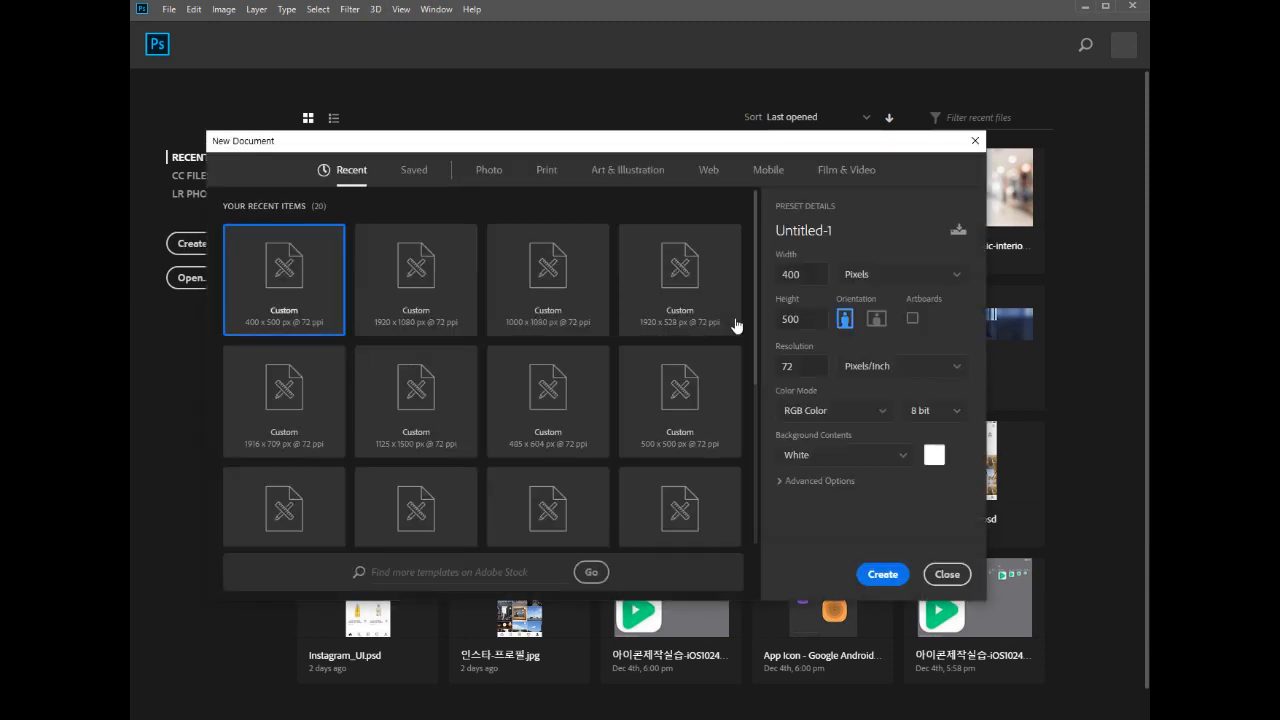
{"action": "left_click", "coordinate": [813, 278]}
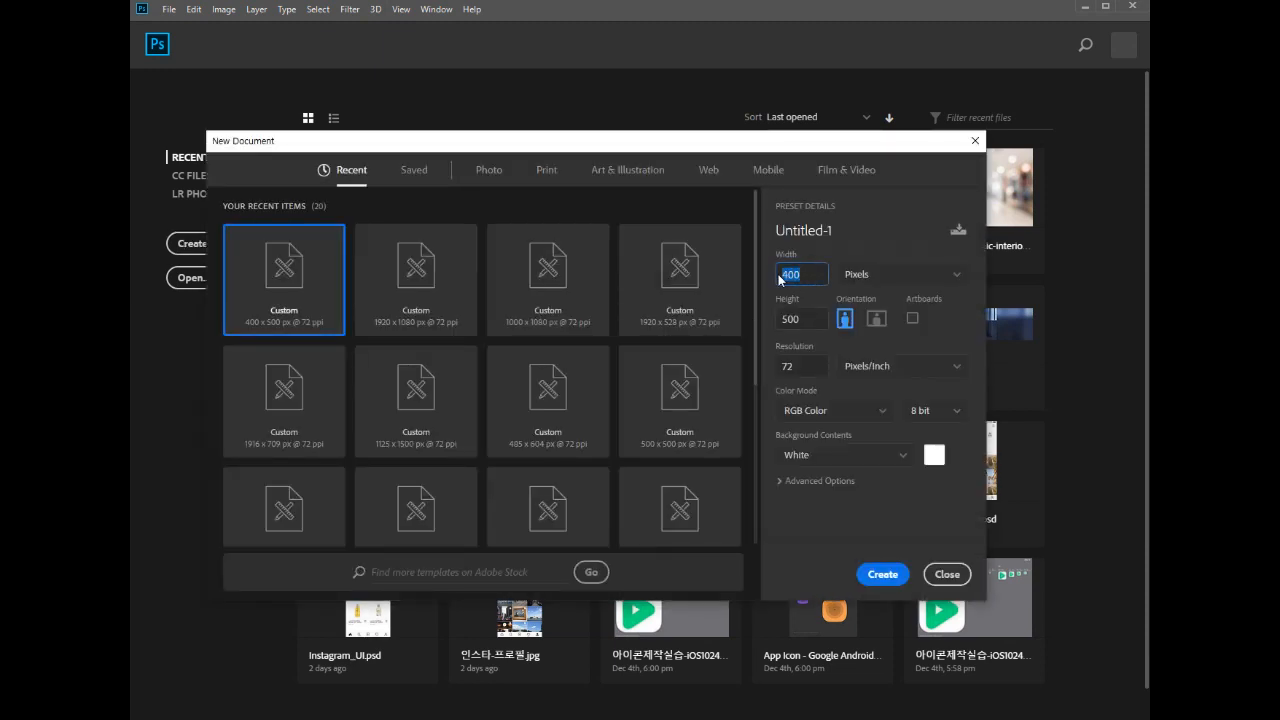
{"action": "left_click", "coordinate": [808, 318]}
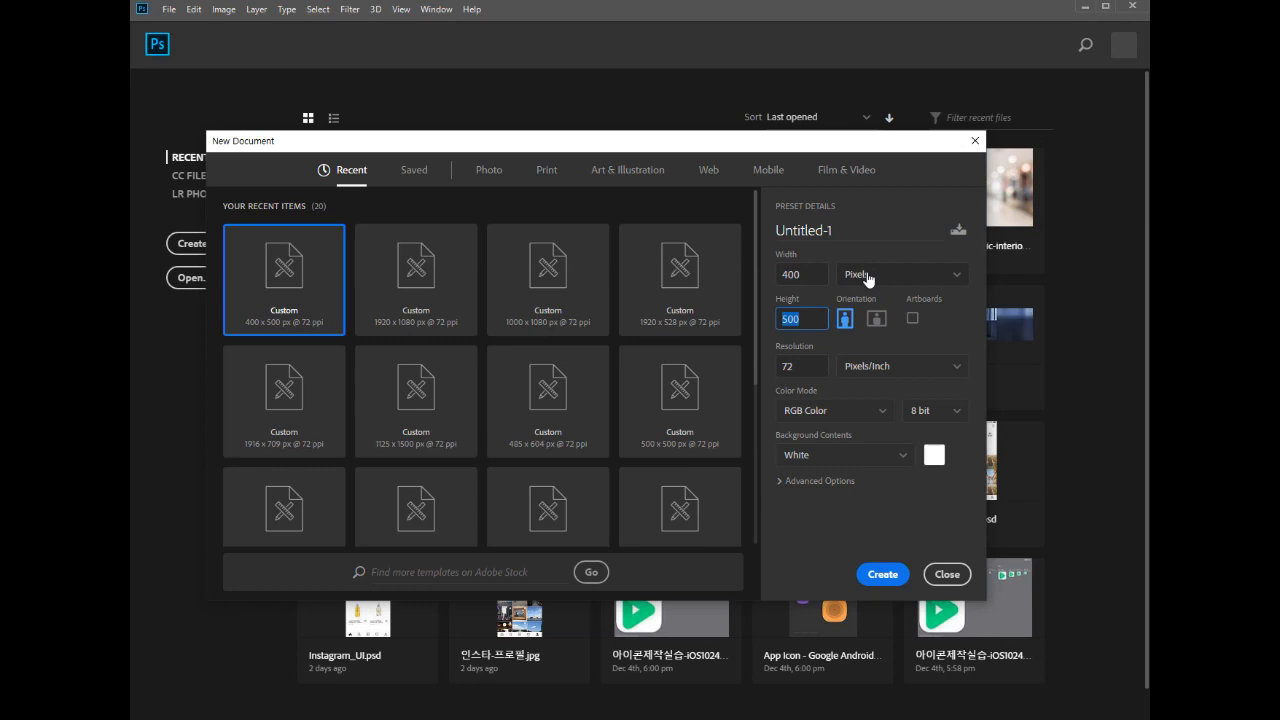
{"action": "left_click", "coordinate": [806, 366]}
{"action": "left_click", "coordinate": [862, 578]}
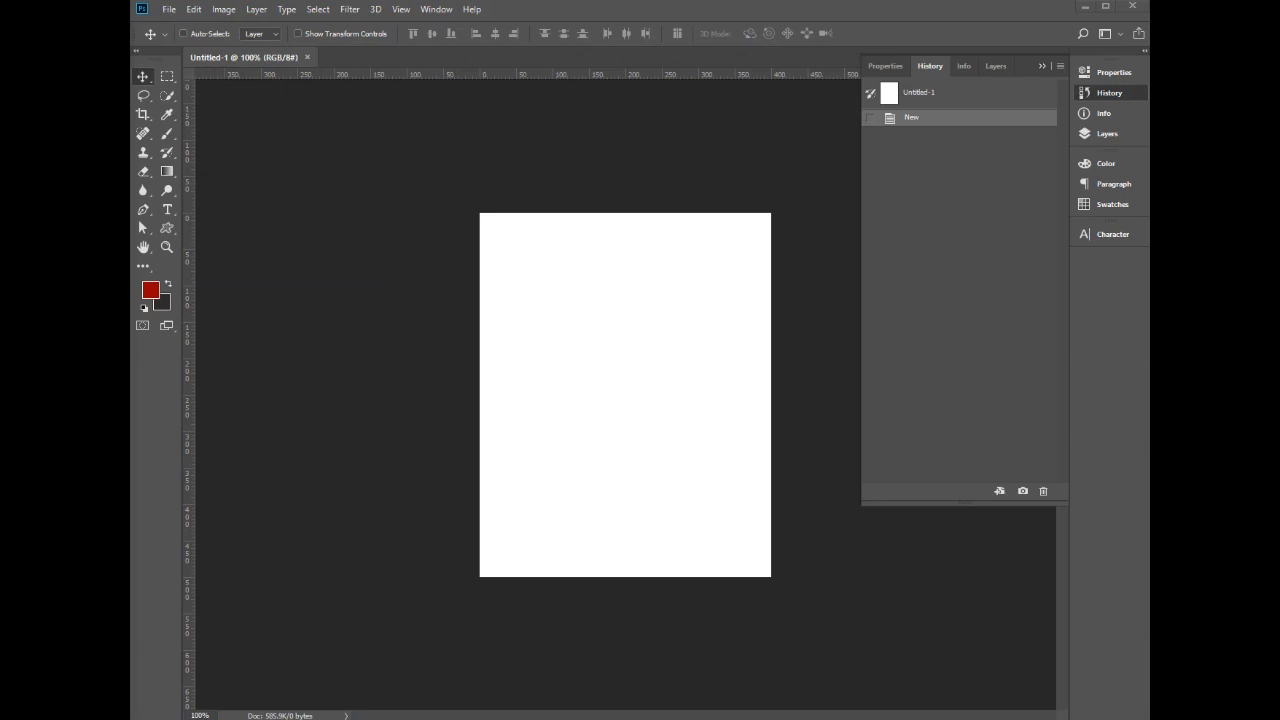
- Open 2급-1.jpg and duplicate its Background layer into the Untitled-1 document, keeping the name Background copy
{"action": "left_click_drag", "start_coordinate": [523, 88], "coordinate": [506, 57]}
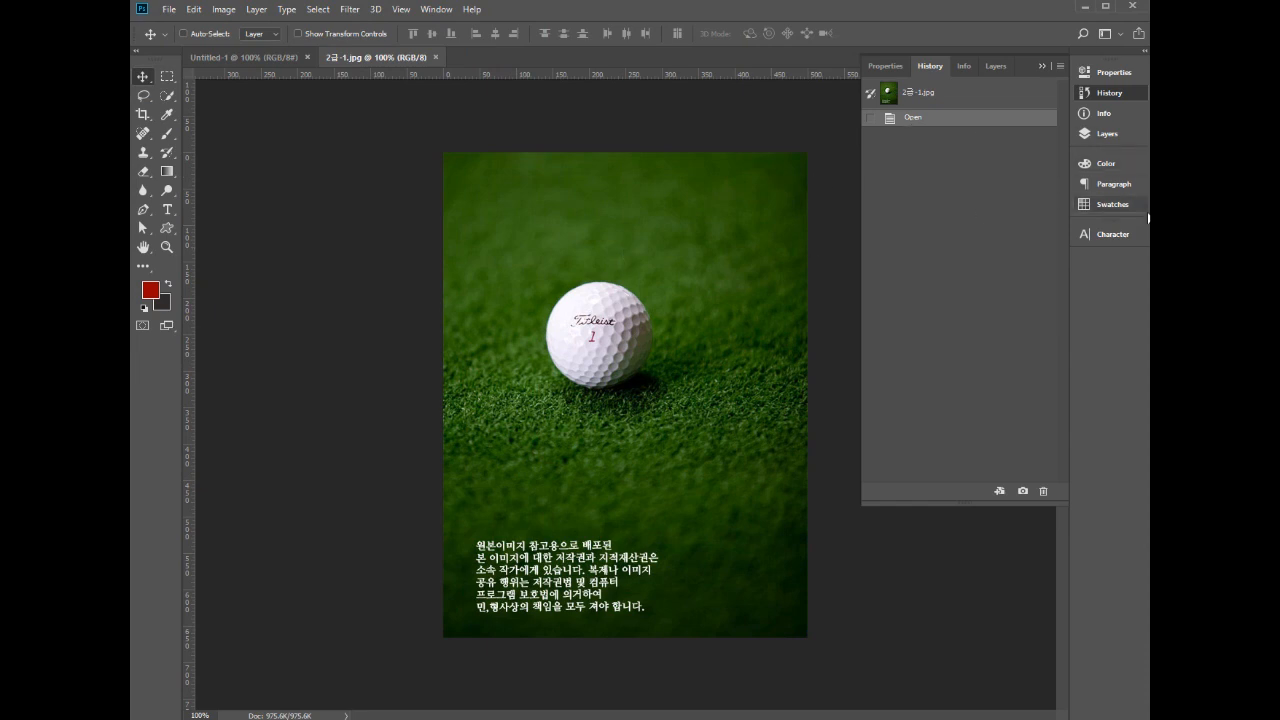
{"action": "left_click", "coordinate": [1110, 134]}
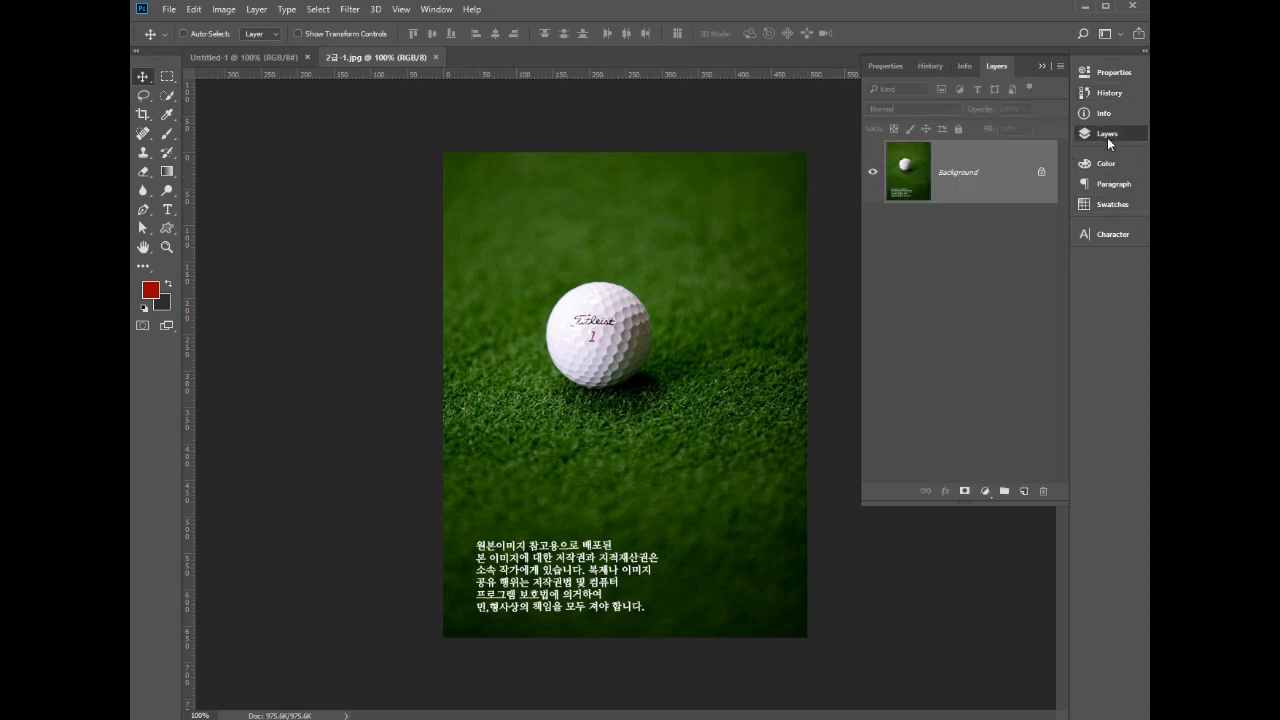
{"action": "right_click", "coordinate": [959, 160]}
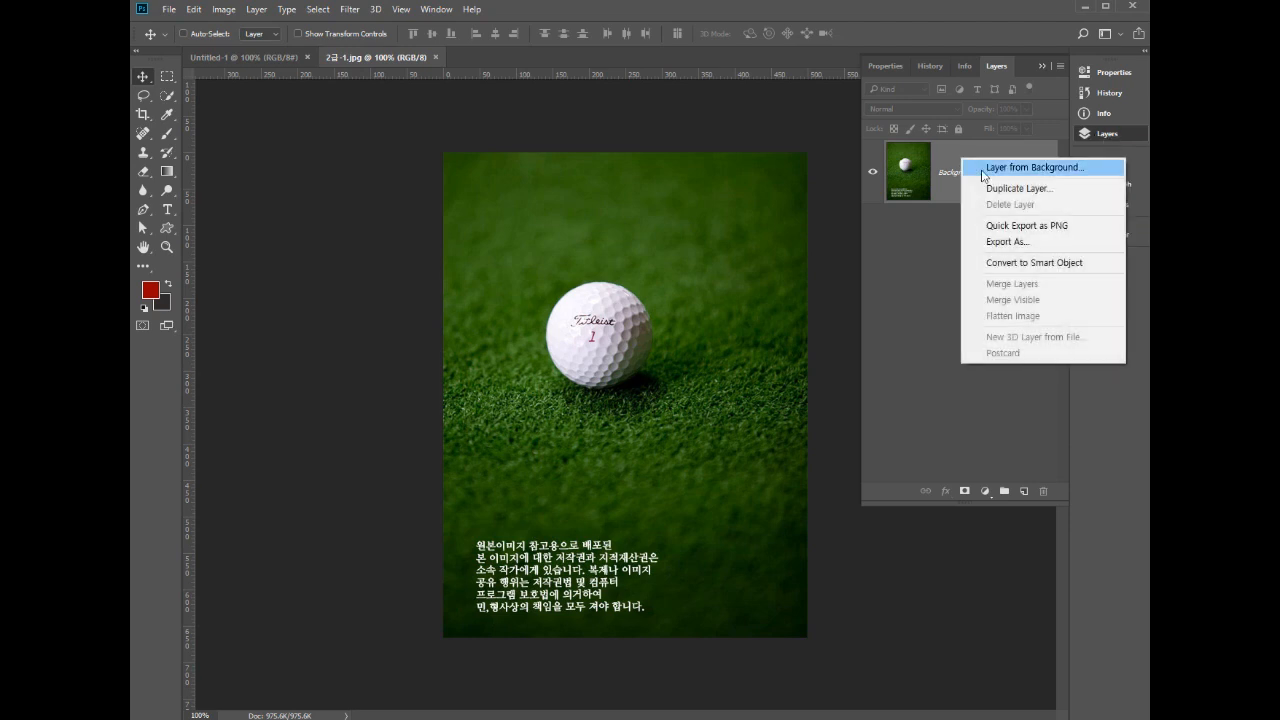
{"action": "left_click", "coordinate": [1018, 188]}
{"action": "left_click", "coordinate": [449, 290]}
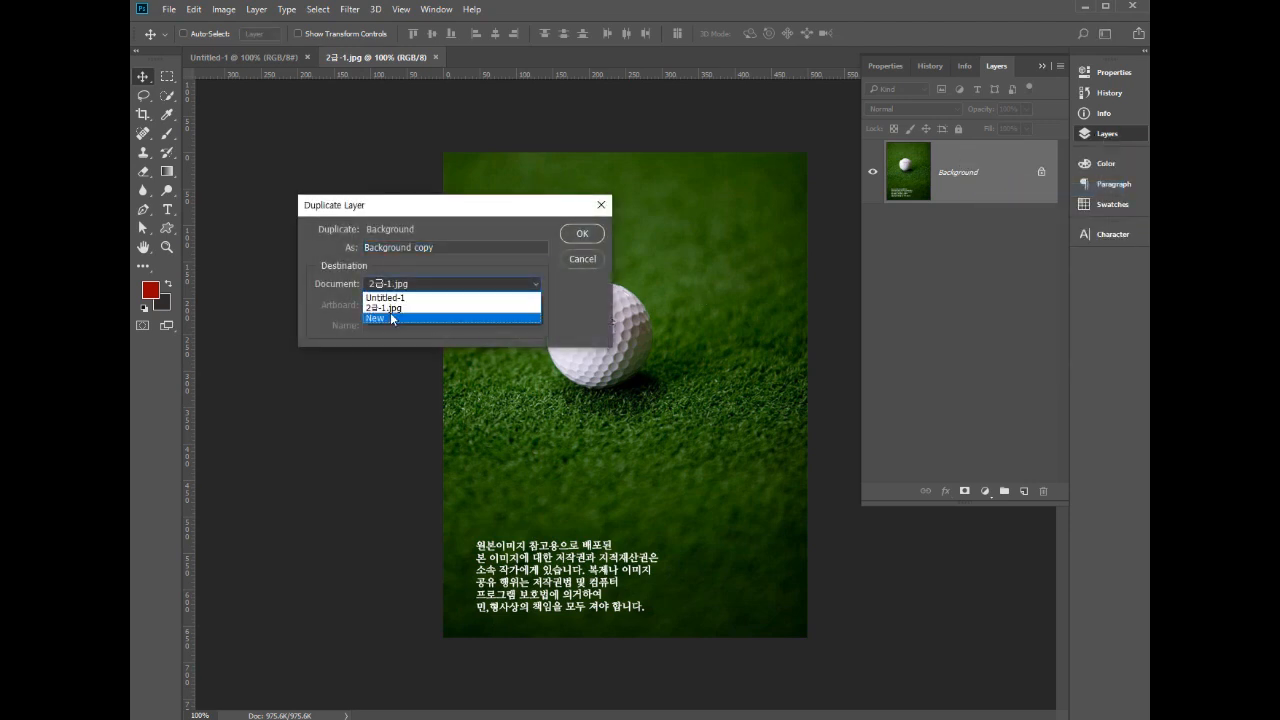
{"action": "left_click", "coordinate": [391, 303]}
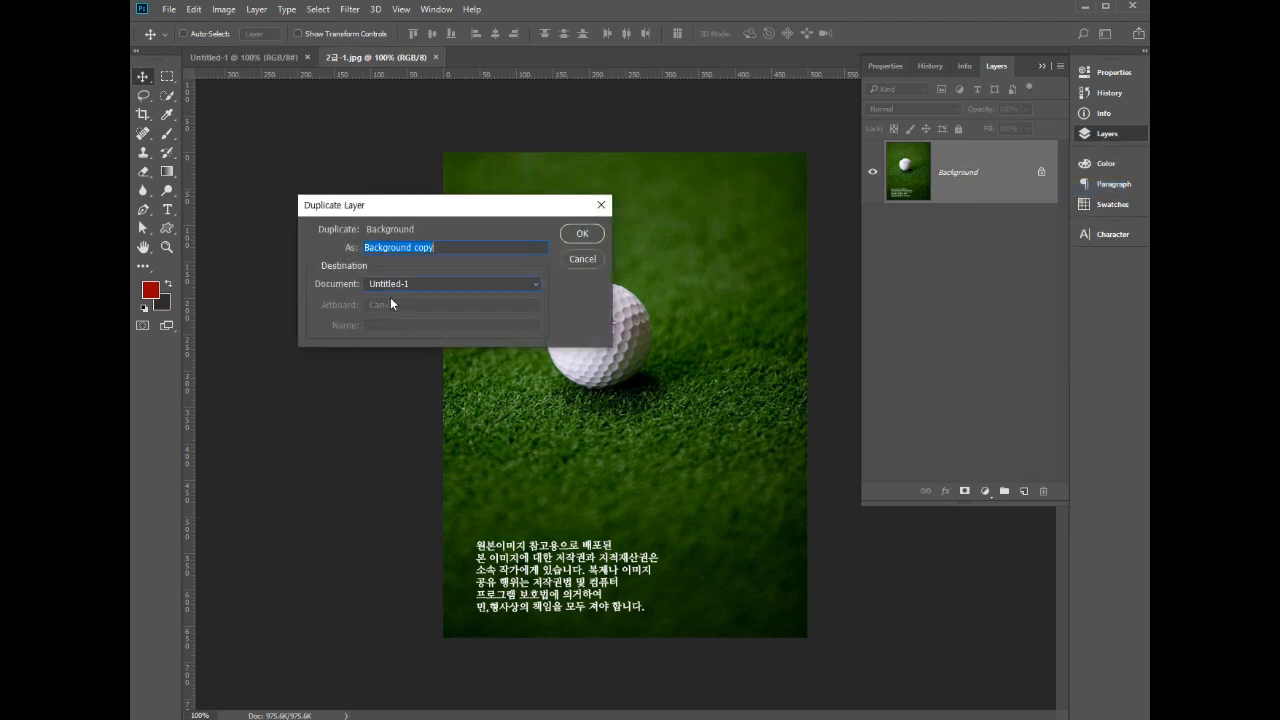
{"action": "left_click", "coordinate": [587, 239]}
{"action": "left_click", "coordinate": [241, 61]}
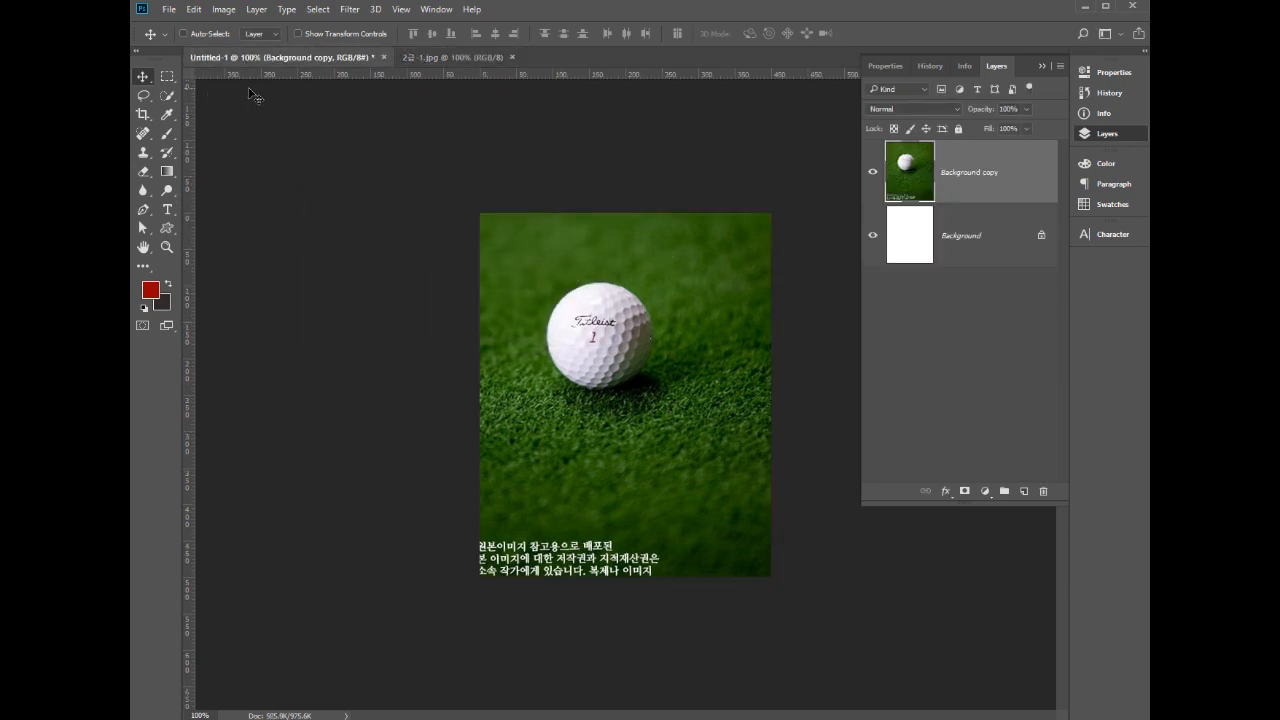
- Save the document to the desktop in Photoshop format, named with the examinee number, examinee name and suffix -1, with Maximize Compatibility enabled
{"action": "left_click", "coordinate": [169, 9]}
{"action": "left_click", "coordinate": [212, 158]}
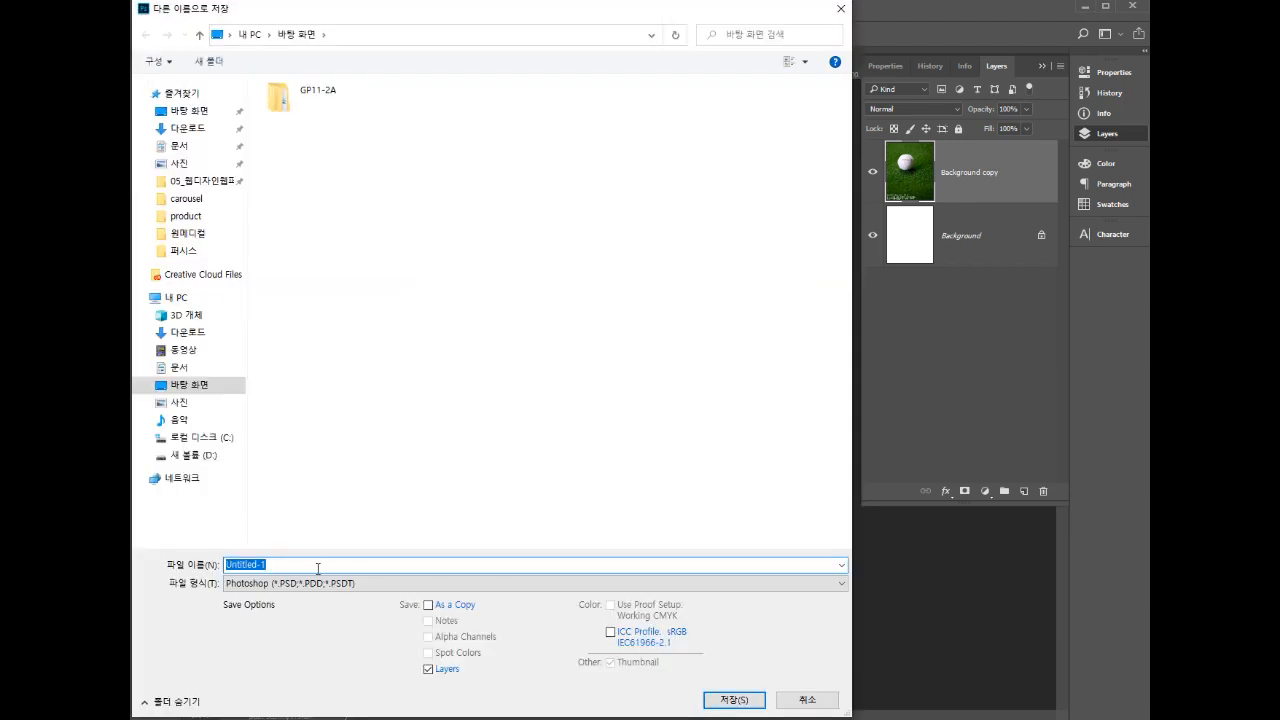
{"action": "type", "text": "123456-gh"}
{"action": "key", "text": "BackSpace"}
{"action": "key", "text": "BackSpace"}
{"action": "key", "text": "Hangul"}
{"action": "type", "text": "ㅎ길동-1"}
{"action": "key", "text": "Return"}
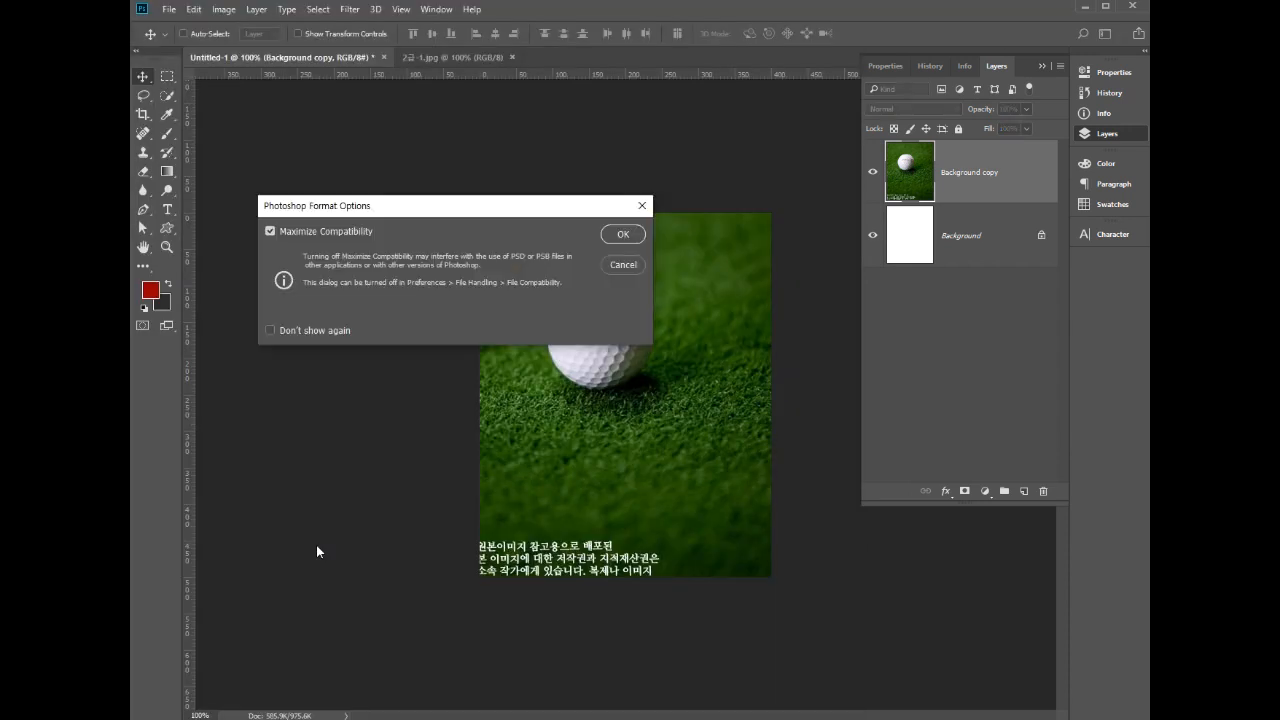
{"action": "left_click", "coordinate": [619, 235]}
- Free-transform the golf ball photo layer to about 82% (about 409 × 545 px) and position it to cover the canvas
{"action": "left_click_drag", "start_coordinate": [623, 229], "coordinate": [634, 294]}
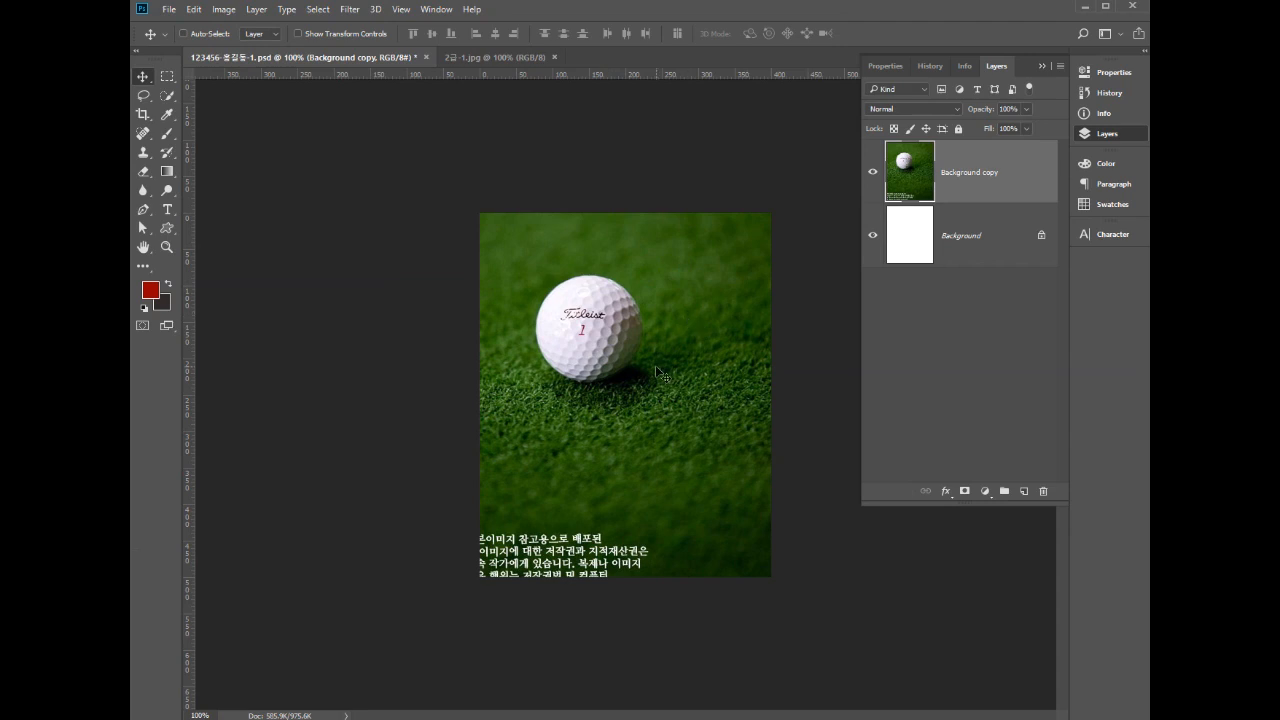
{"action": "left_click_drag", "start_coordinate": [656, 367], "coordinate": [631, 378]}
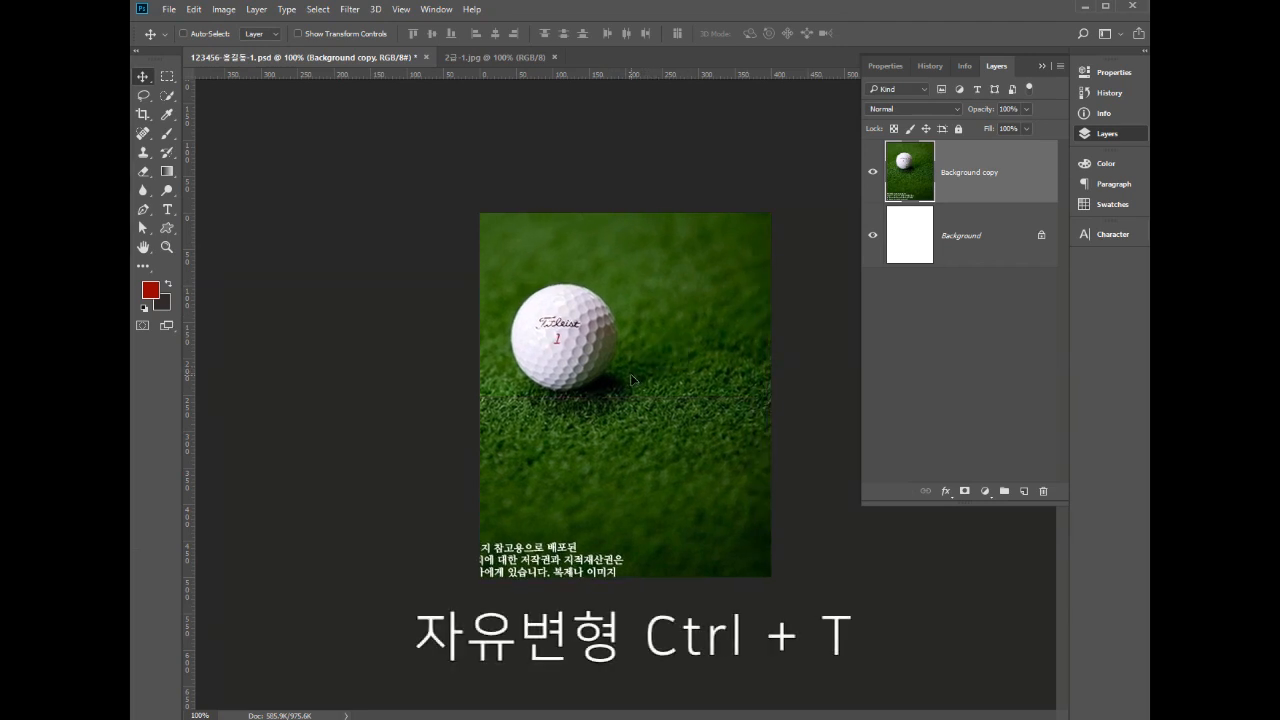
{"action": "key", "text": "ctrl+t"}
{"action": "left_click_drag", "start_coordinate": [408, 155], "coordinate": [496, 214]}
{"action": "left_click_drag", "start_coordinate": [605, 322], "coordinate": [608, 265]}
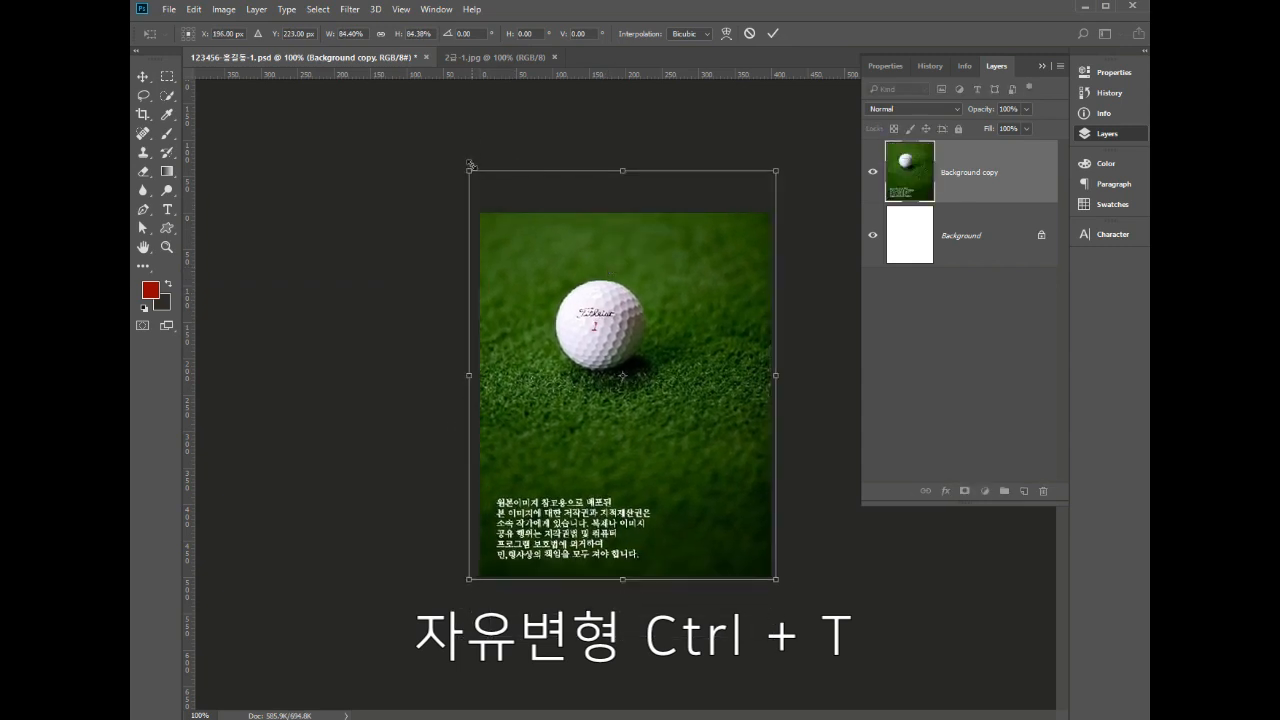
{"action": "left_click_drag", "start_coordinate": [469, 171], "coordinate": [486, 193]}
{"action": "left_click_drag", "start_coordinate": [533, 256], "coordinate": [528, 260]}
{"action": "left_click_drag", "start_coordinate": [480, 581], "coordinate": [470, 591]}
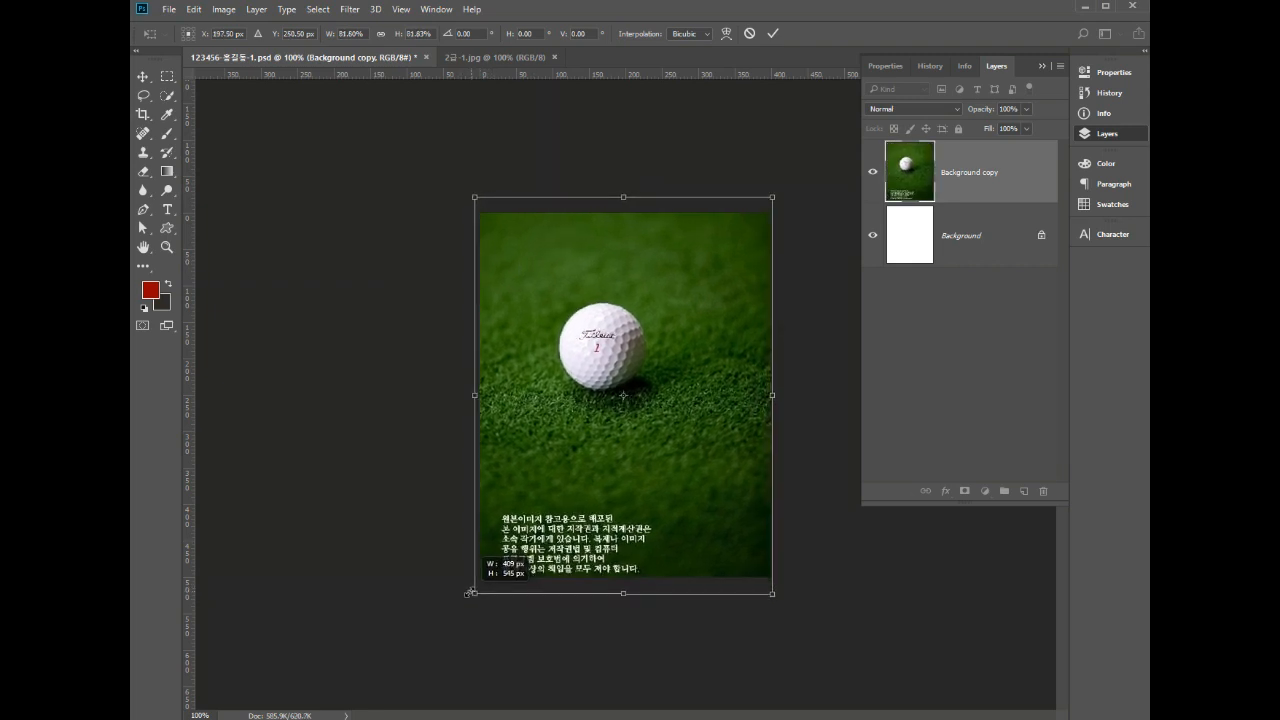
{"action": "key", "text": "Return"}
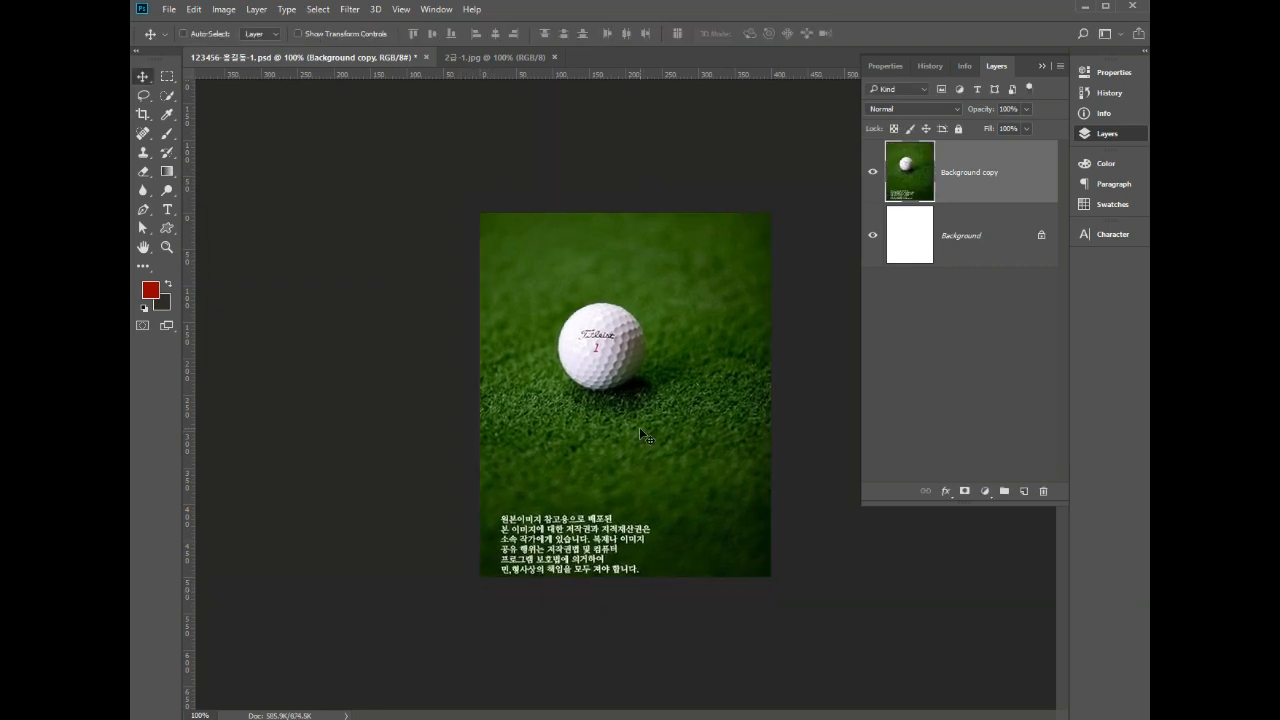
- Select the golf ball with the Quick Selection tool, copy it to a new layer and move the copy to the canvas's lower-right area
{"action": "key", "text": "alt+Tab"}
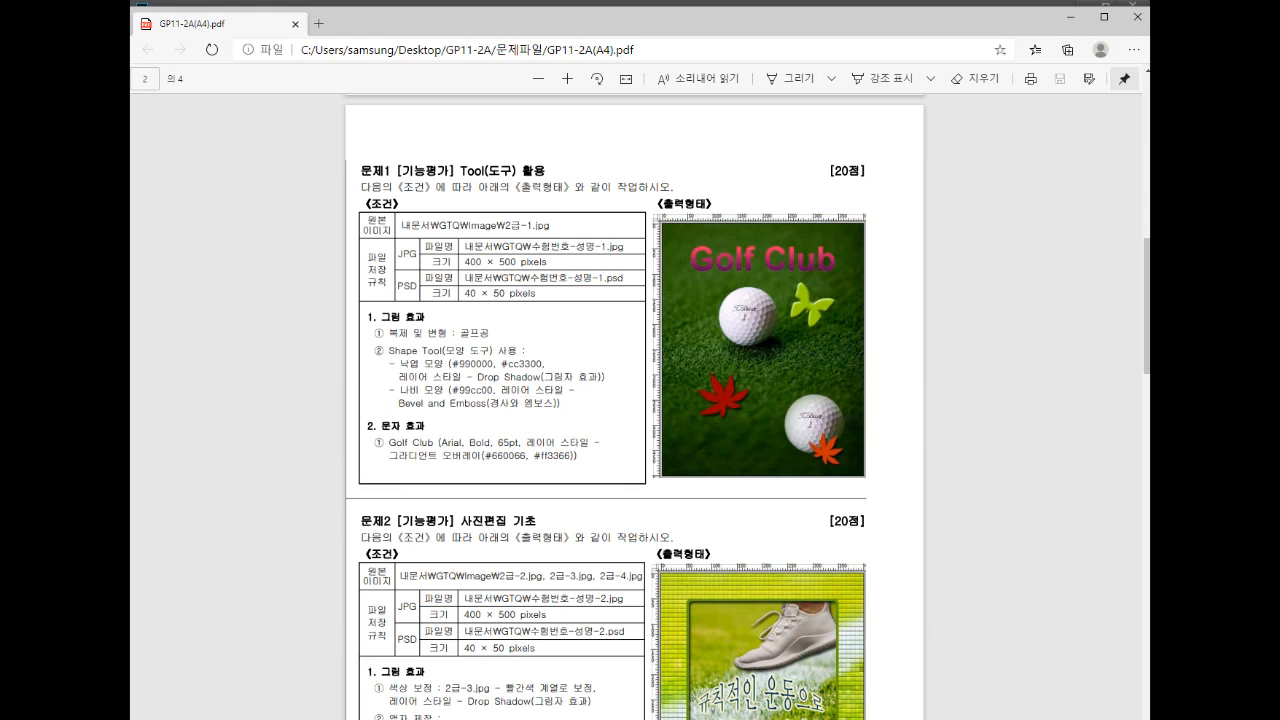
{"action": "key", "text": "alt+Tab"}
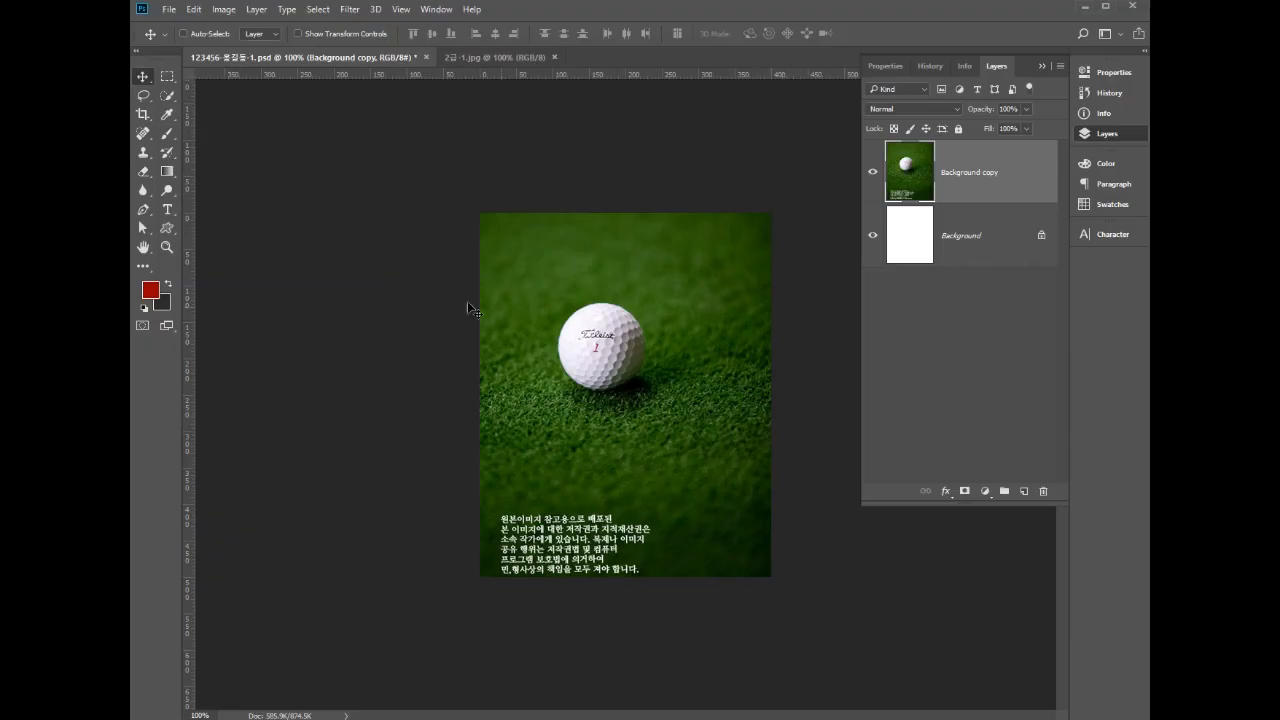
{"action": "left_click", "coordinate": [167, 96]}
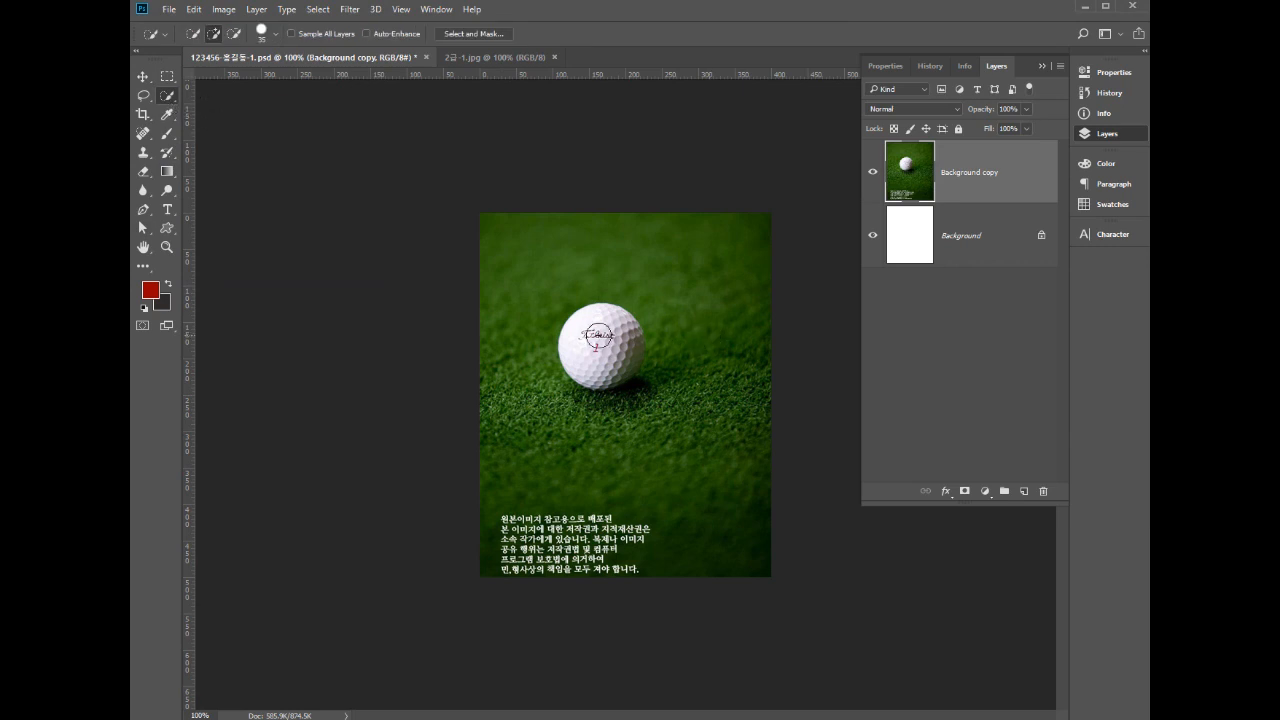
{"action": "left_click_drag", "start_coordinate": [603, 337], "coordinate": [610, 328]}
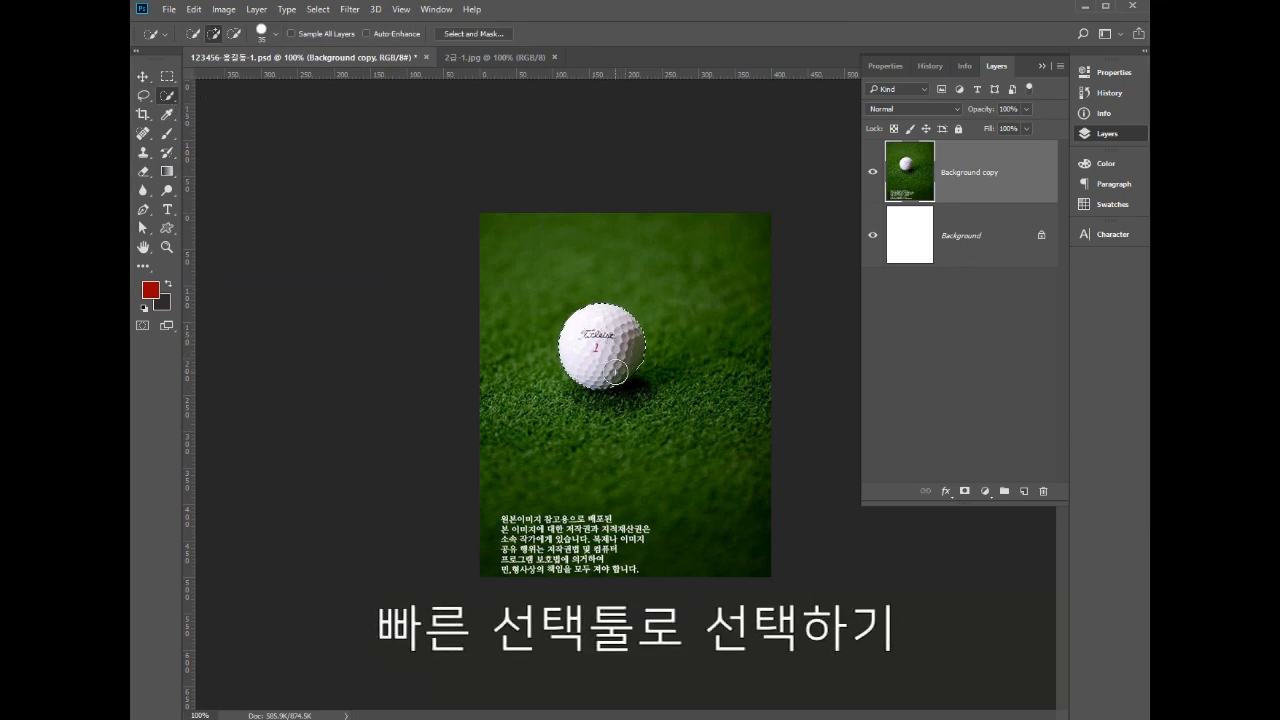
{"action": "key", "text": "ctrl+c"}
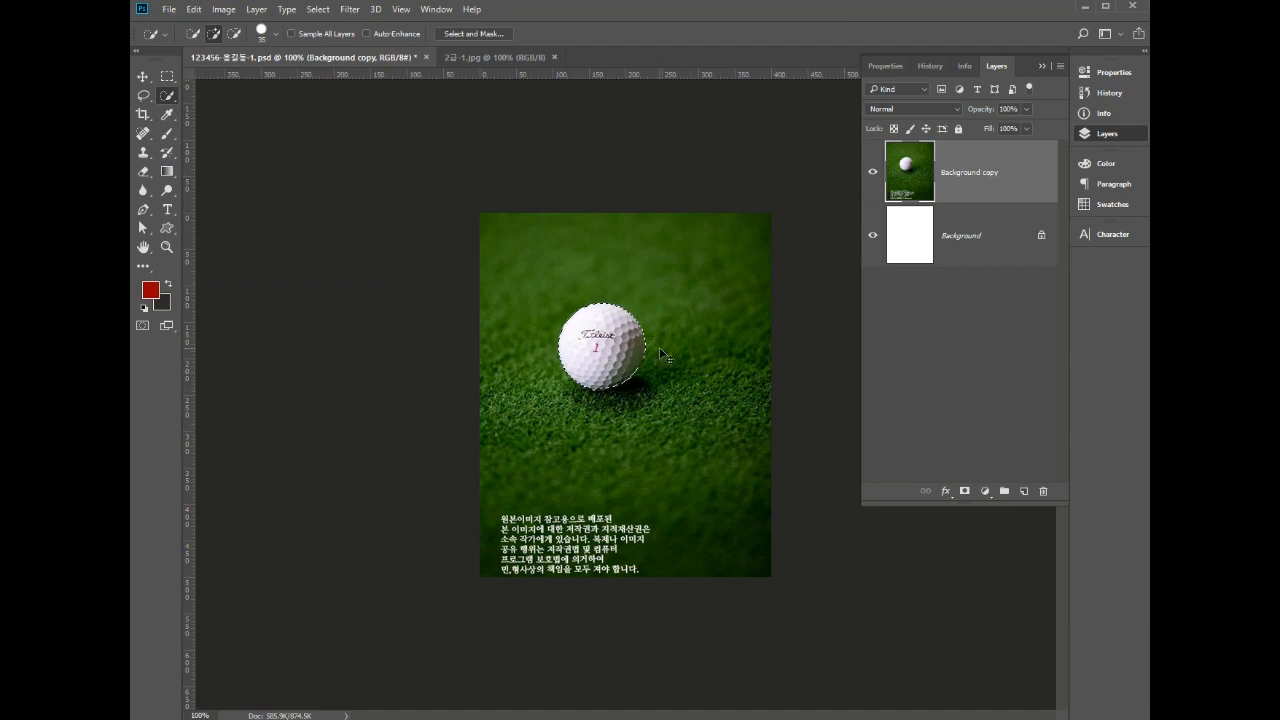
{"action": "key", "text": "ctrl+v"}
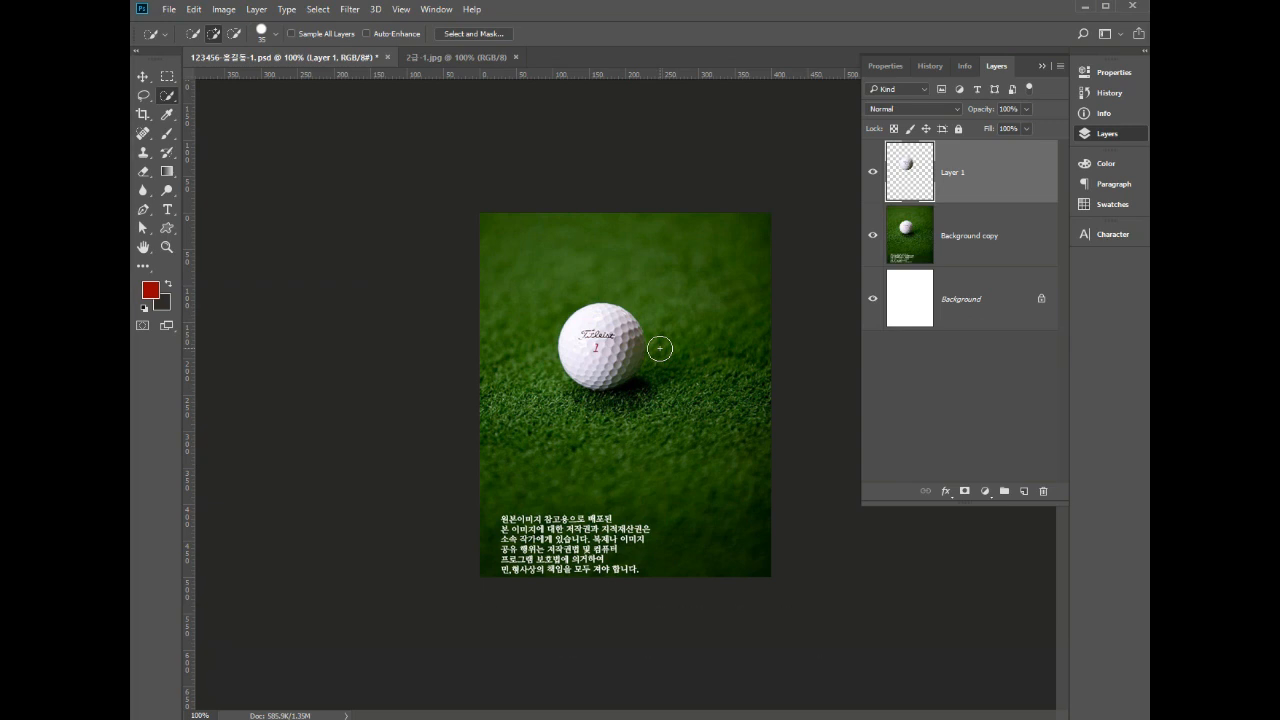
{"action": "left_click_drag", "start_coordinate": [605, 348], "coordinate": [698, 508]}
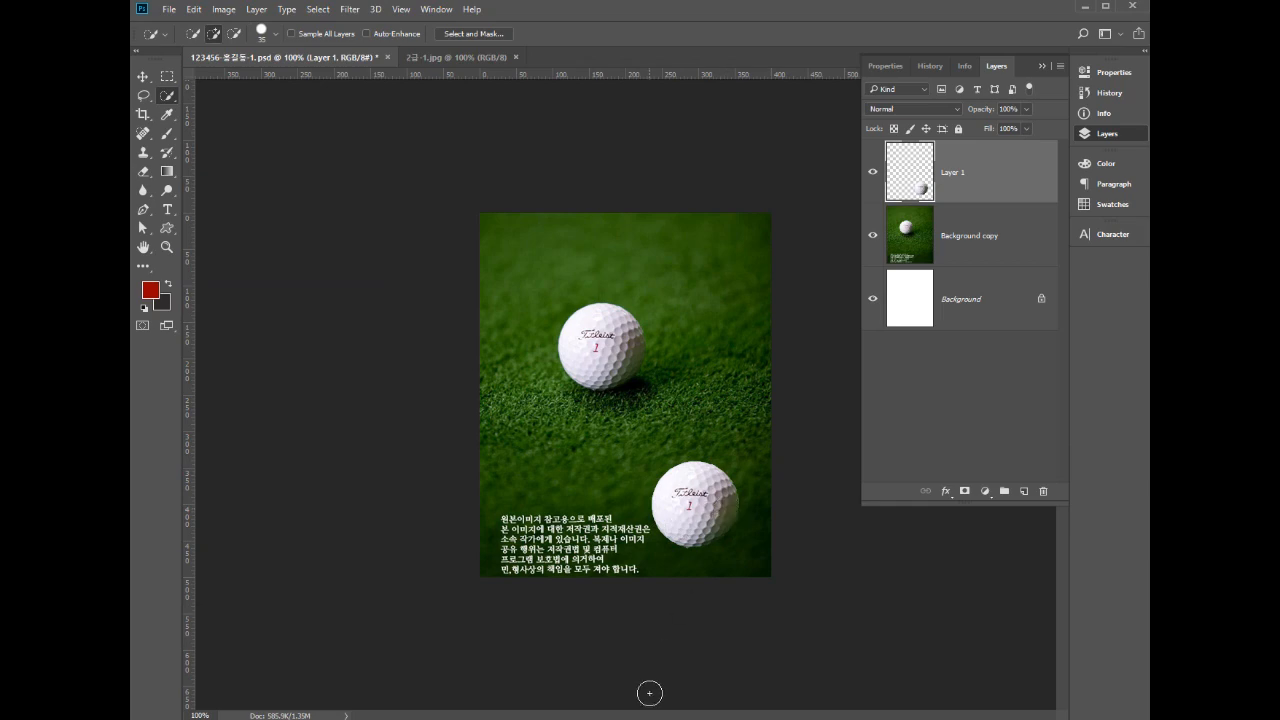
- Switch to the exam PDF and check the Shape Tool conditions for the leaf shapes, including their first colour code
{"action": "key", "text": "alt+Tab"}
{"action": "left_click_drag", "start_coordinate": [389, 351], "coordinate": [443, 347]}
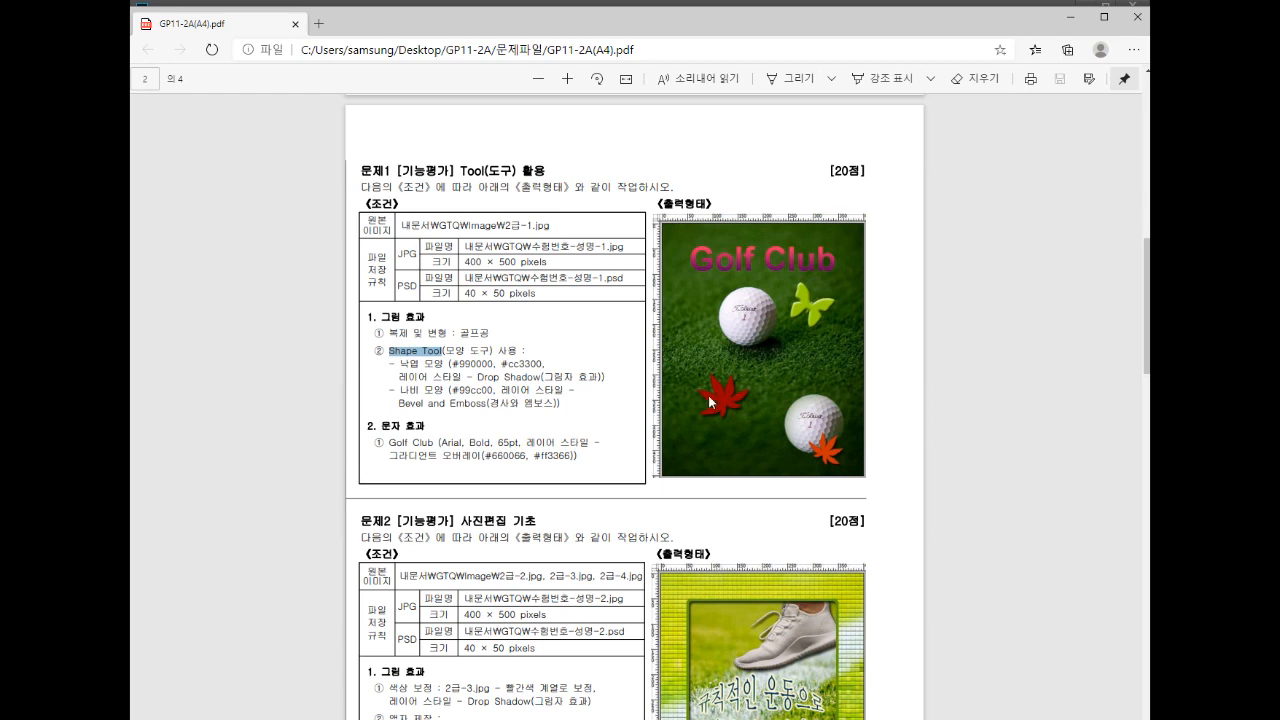
{"action": "left_click", "coordinate": [519, 362]}
{"action": "left_click_drag", "start_coordinate": [404, 364], "coordinate": [546, 364]}
{"action": "left_click", "coordinate": [471, 369]}
{"action": "mouse_move", "coordinate": [458, 364]}
{"action": "left_mouse_down"}
{"action": "mouse_move", "coordinate": [494, 364]}
{"action": "mouse_move", "coordinate": [462, 363]}
{"action": "left_mouse_up"}
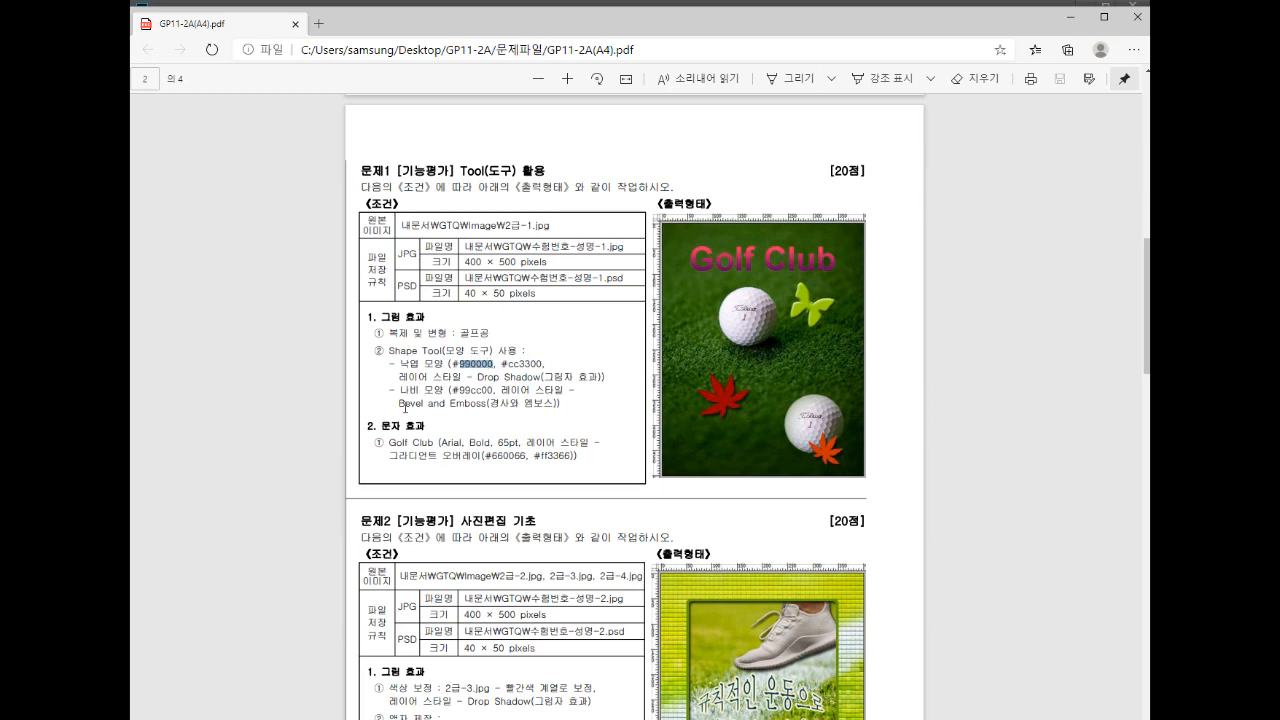
- Back in Photoshop, draw a maple-like leaf about 105 × 90 px with the Custom Shape tool just below the original golf ball, above the photo layer
{"action": "key", "text": "alt+Tab"}
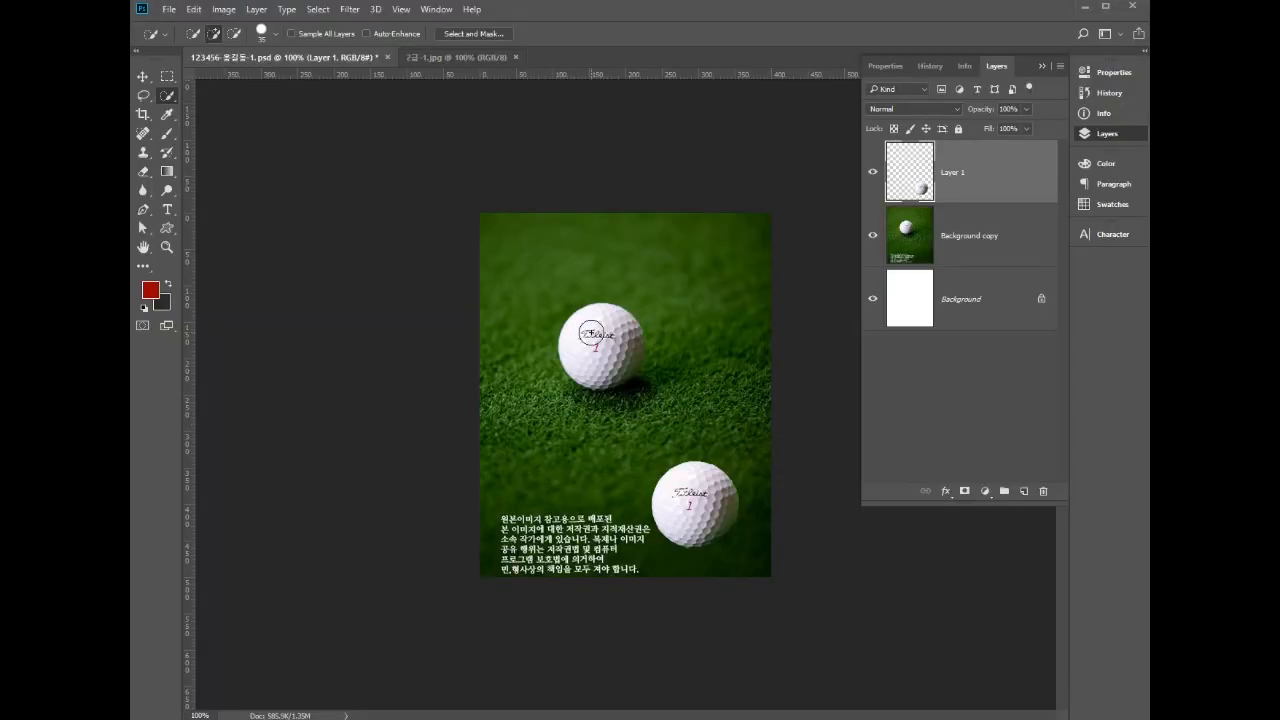
{"action": "left_click", "coordinate": [168, 228]}
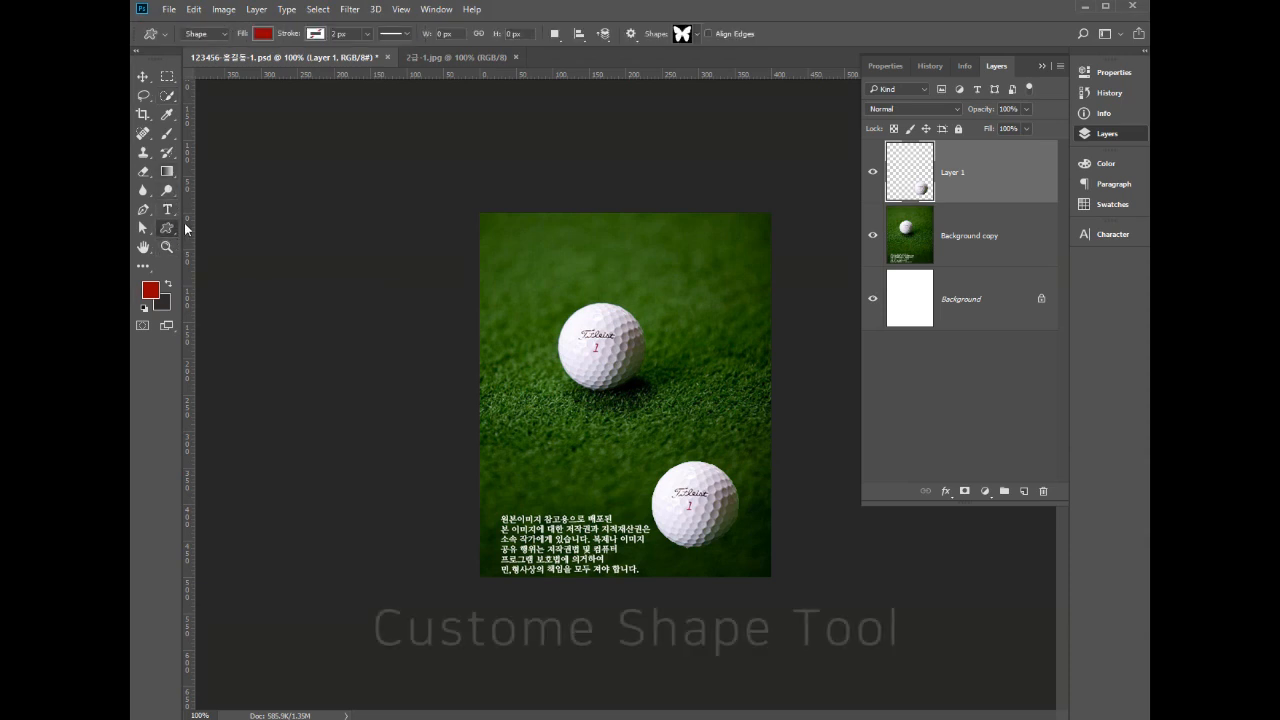
{"action": "right_click", "coordinate": [168, 228]}
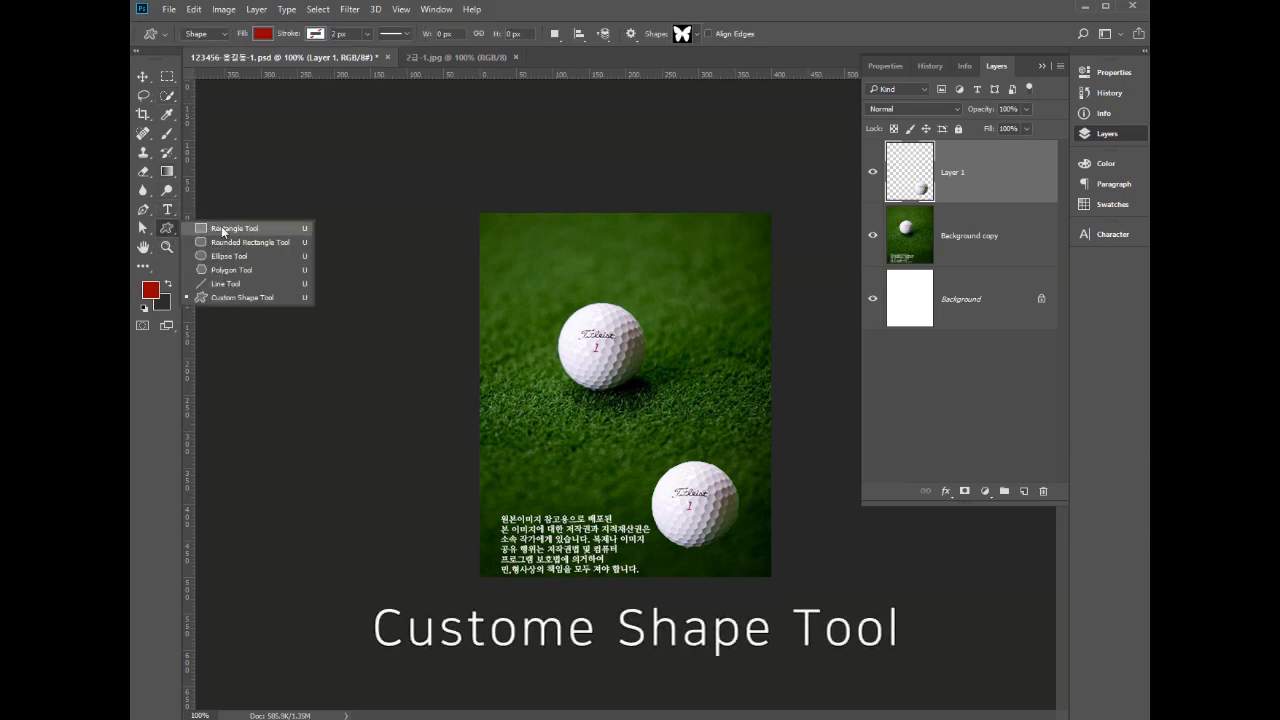
{"action": "left_click", "coordinate": [239, 298]}
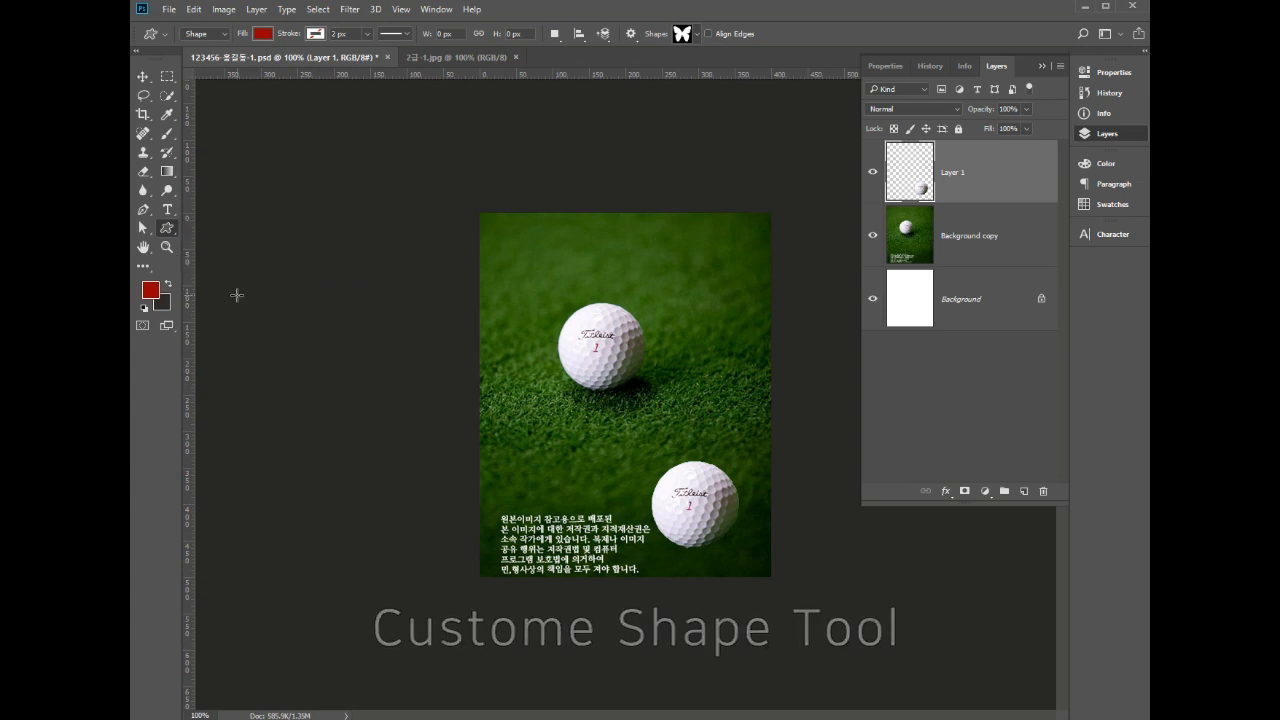
{"action": "left_click", "coordinate": [697, 37]}
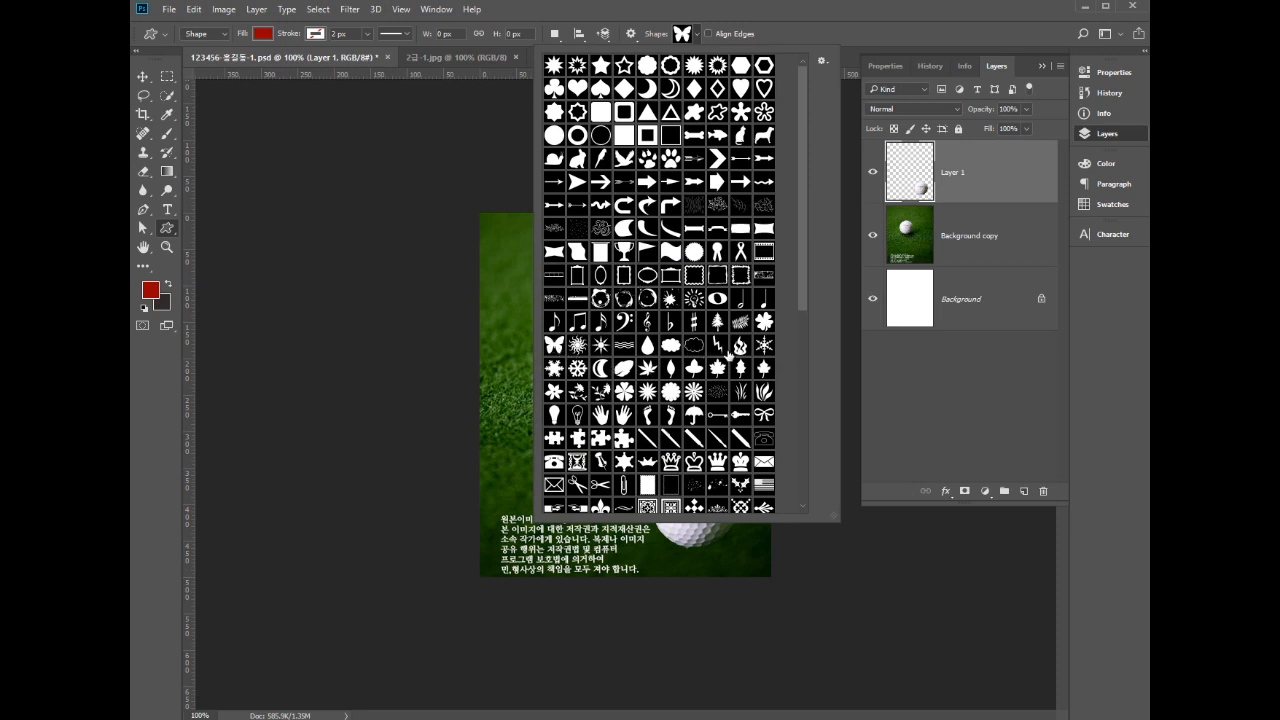
{"action": "left_click", "coordinate": [718, 370]}
{"action": "left_click", "coordinate": [647, 370]}
{"action": "left_click", "coordinate": [963, 228]}
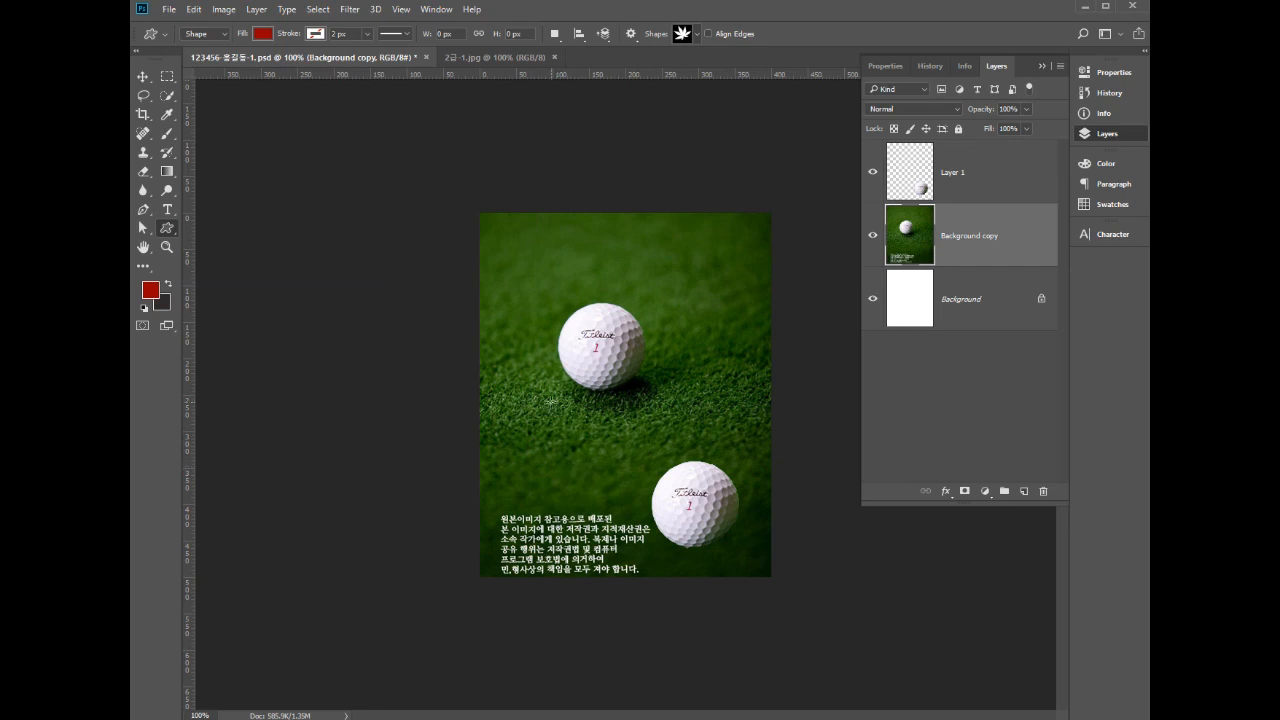
{"action": "left_click_drag", "start_coordinate": [537, 380], "coordinate": [612, 443]}
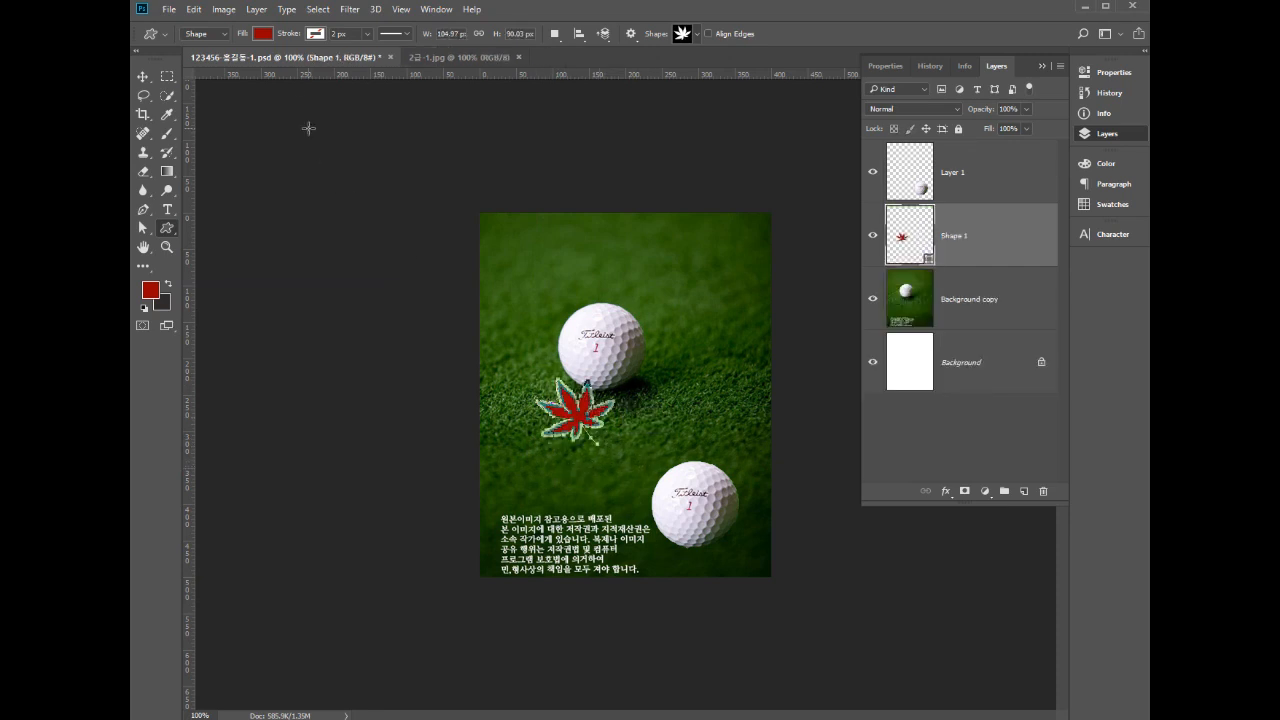
- Confirm #990000 as the leaf shape's fill colour and move its layer above the golf ball copy's layer
{"action": "left_click", "coordinate": [266, 36]}
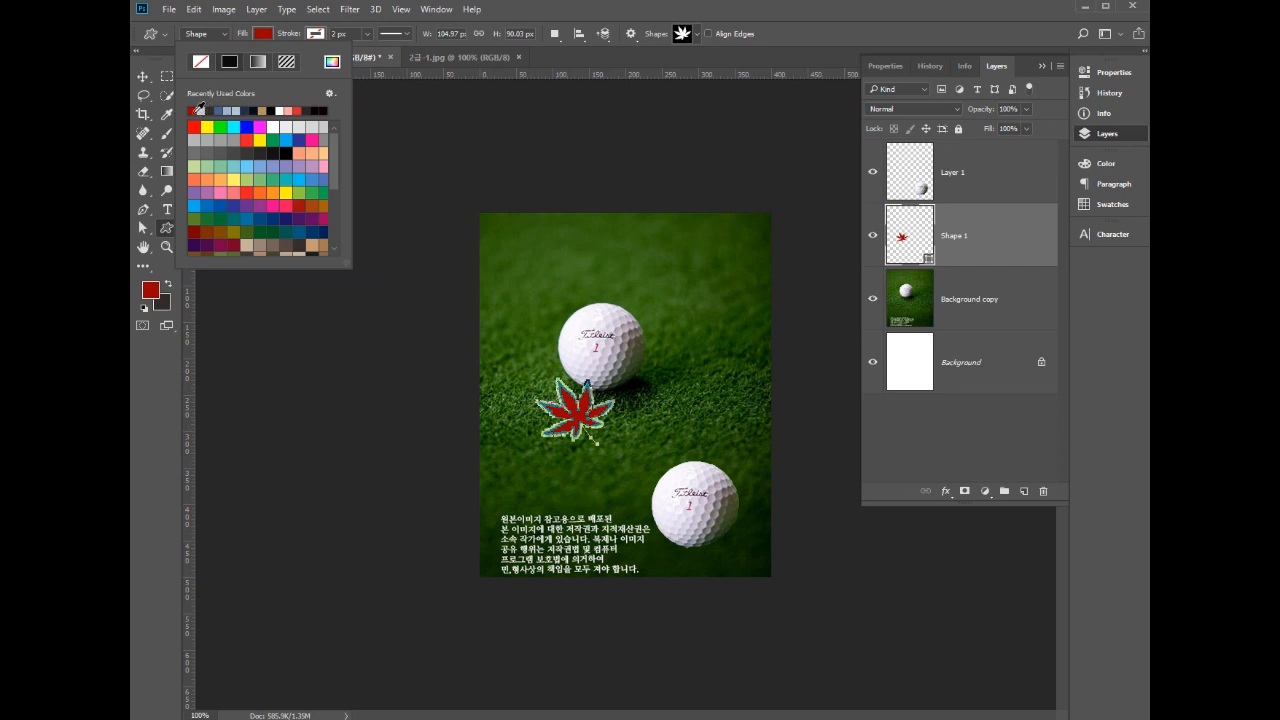
{"action": "left_click", "coordinate": [976, 246]}
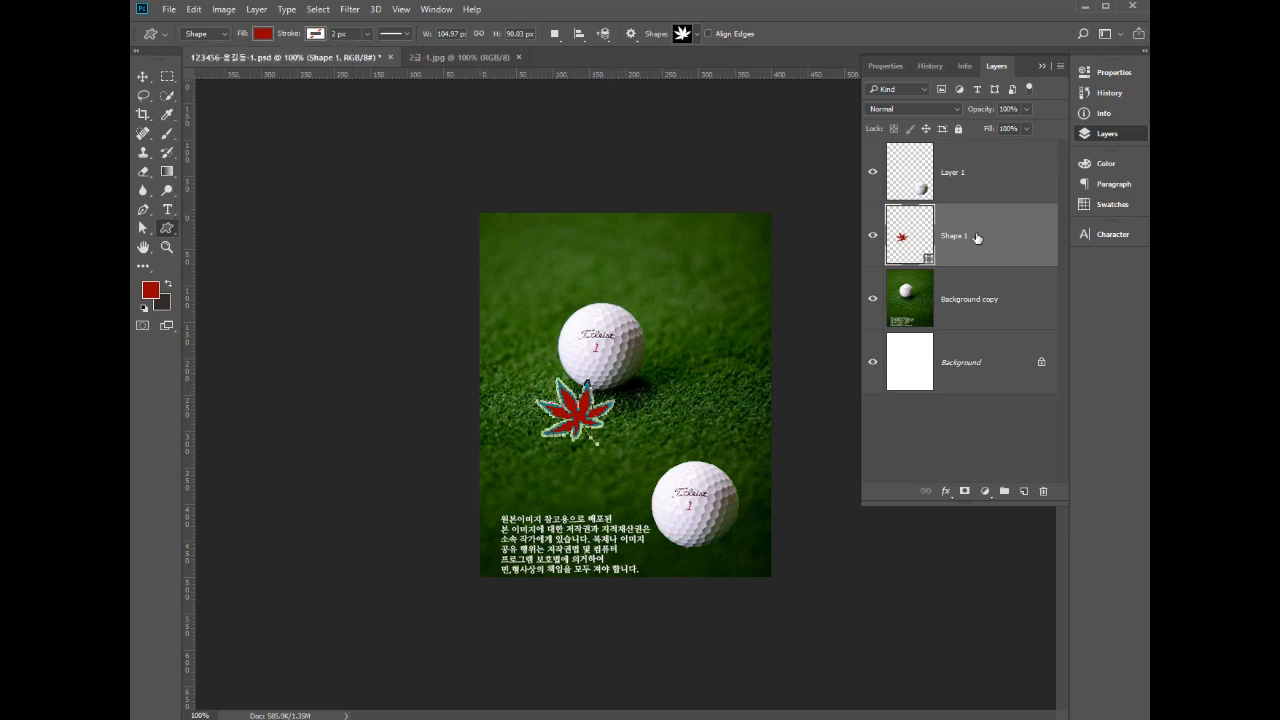
{"action": "double_click", "coordinate": [916, 234]}
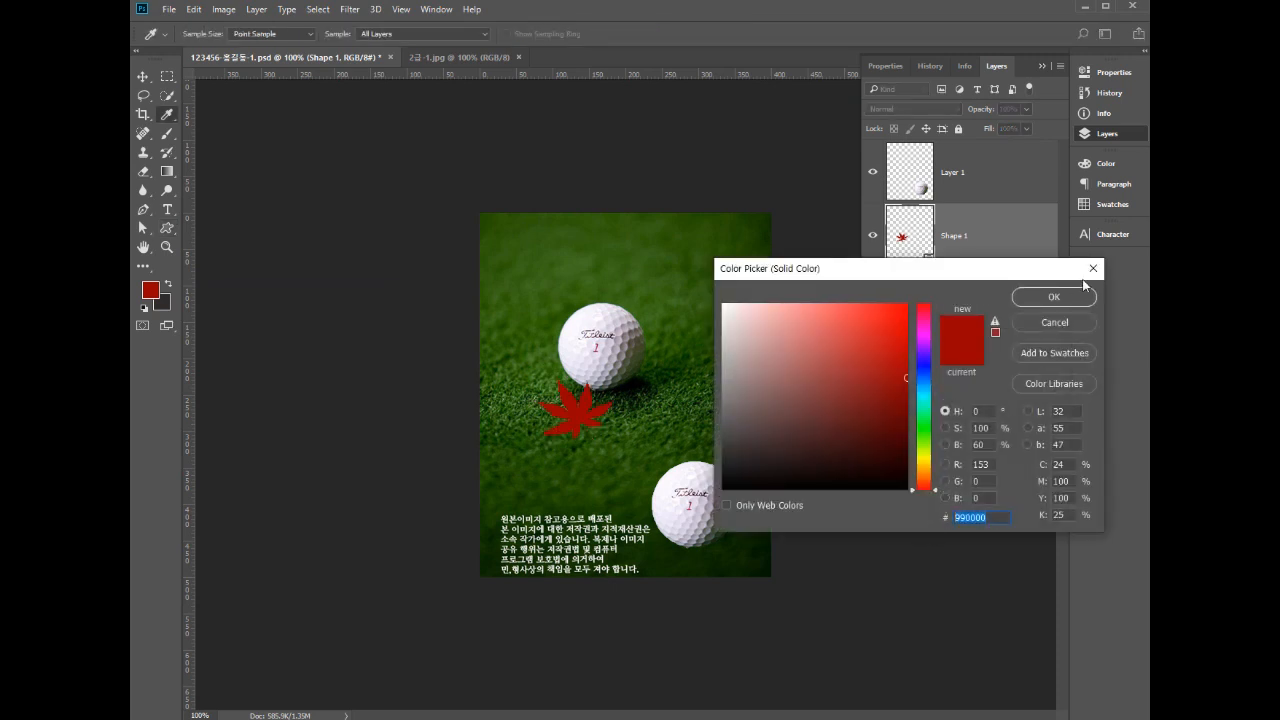
{"action": "left_click", "coordinate": [1054, 296]}
{"action": "left_click_drag", "start_coordinate": [986, 229], "coordinate": [990, 164]}
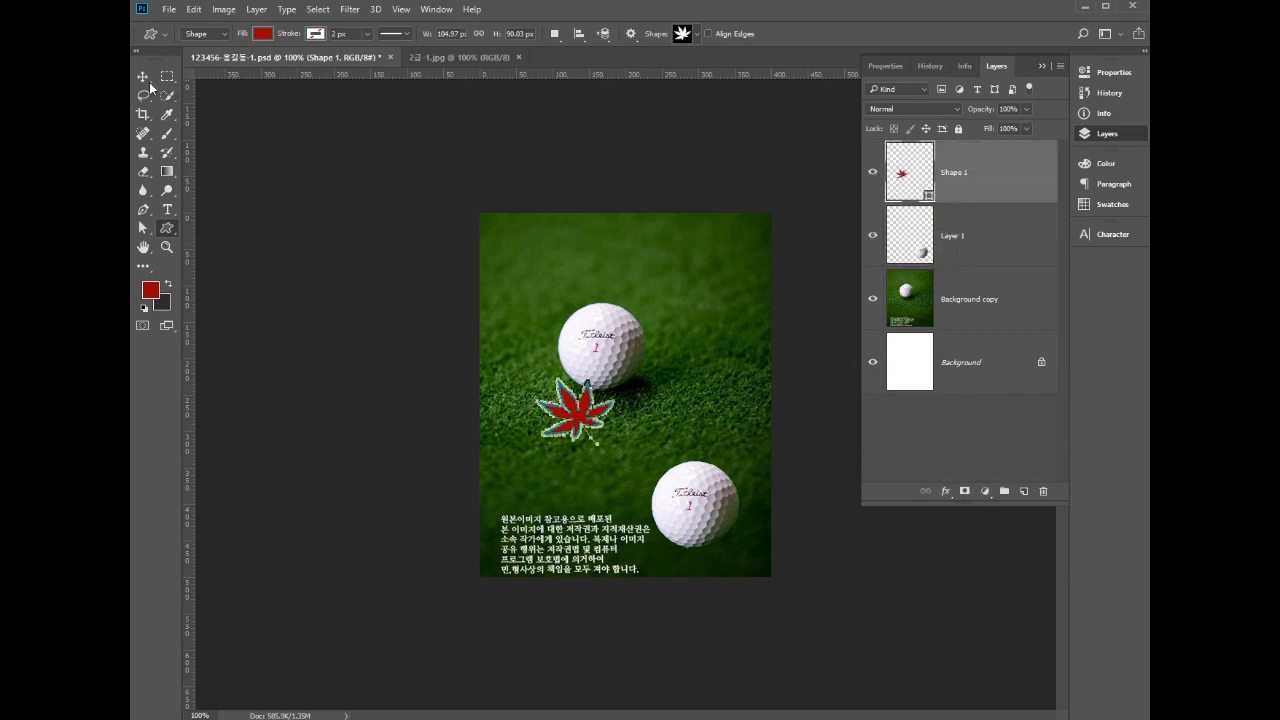
- Draw a second leaf shape about 94 × 87 px over the copied golf ball
{"action": "left_click", "coordinate": [144, 78]}
{"action": "left_click", "coordinate": [166, 230]}
{"action": "left_click_drag", "start_coordinate": [648, 478], "coordinate": [703, 544]}
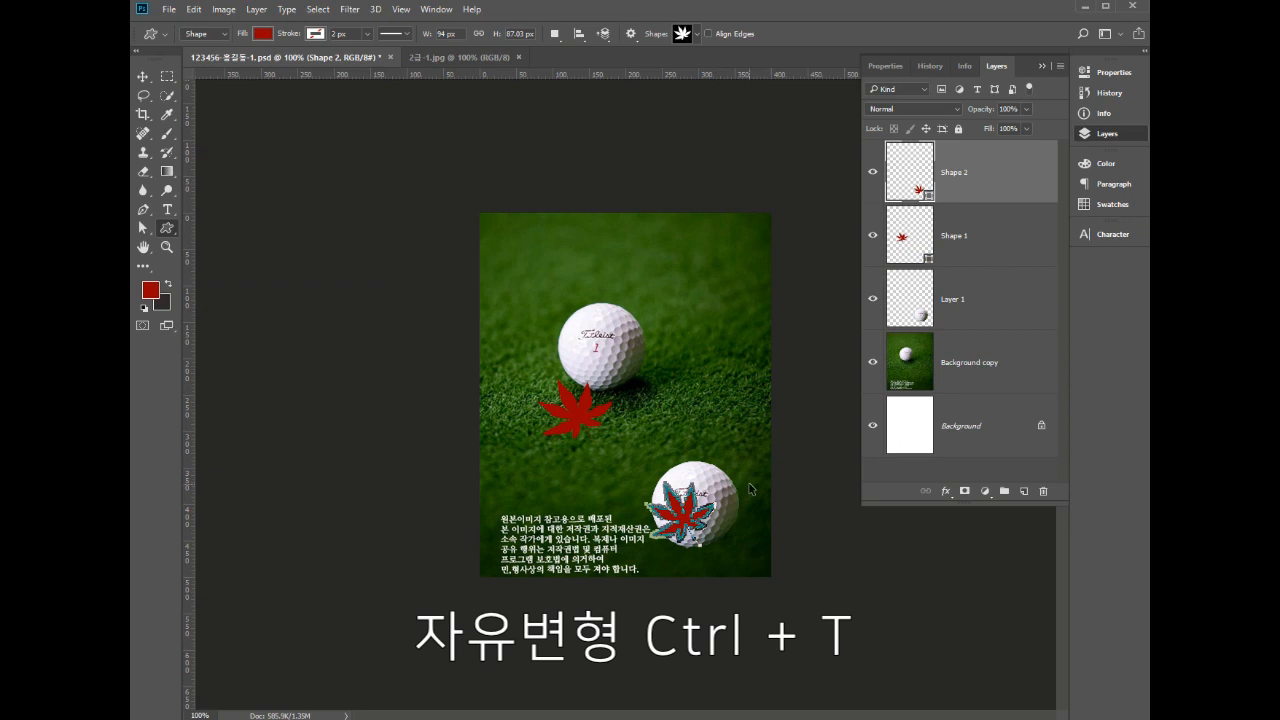
- Free-transform the second leaf, rotating it about 50°, scaling it to about 71% and placing it on the copied ball's lower-left edge
{"action": "key", "text": "ctrl+t"}
{"action": "left_click_drag", "start_coordinate": [730, 476], "coordinate": [768, 488]}
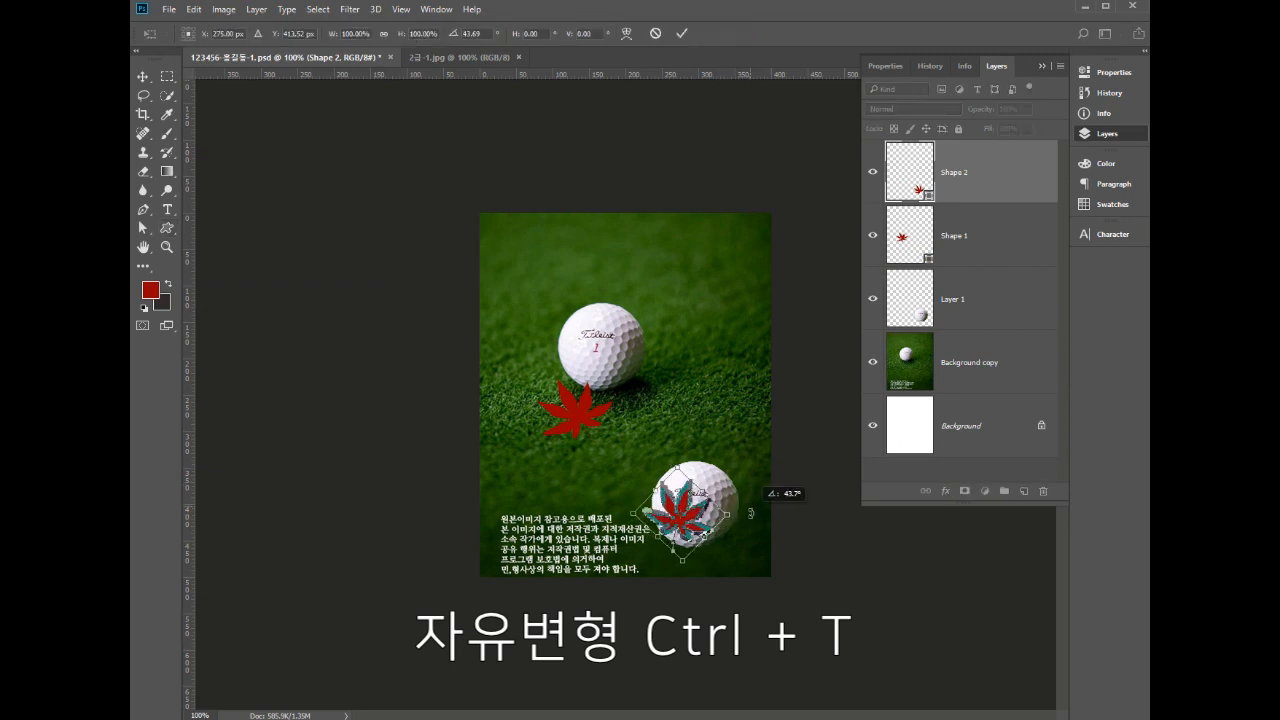
{"action": "mouse_move", "coordinate": [684, 470]}
{"action": "left_mouse_down"}
{"action": "mouse_move", "coordinate": [703, 488]}
{"action": "mouse_move", "coordinate": [688, 487]}
{"action": "left_mouse_up"}
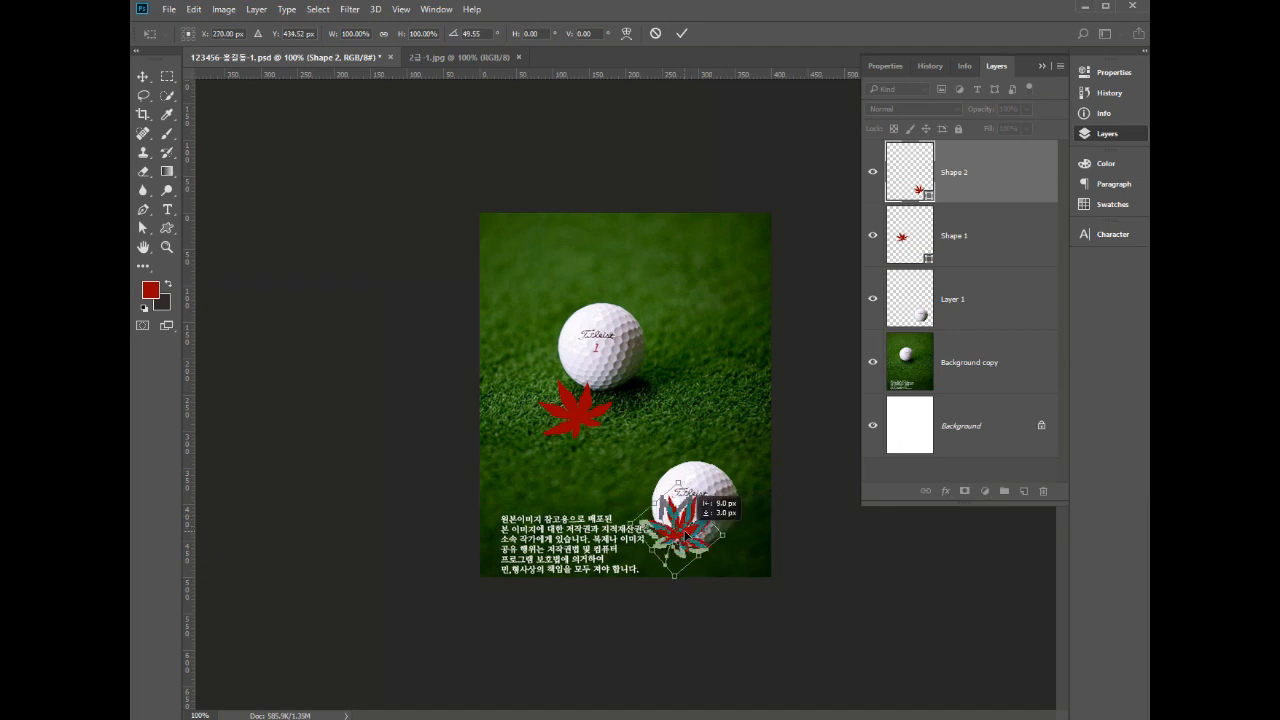
{"action": "left_click_drag", "start_coordinate": [729, 536], "coordinate": [714, 535]}
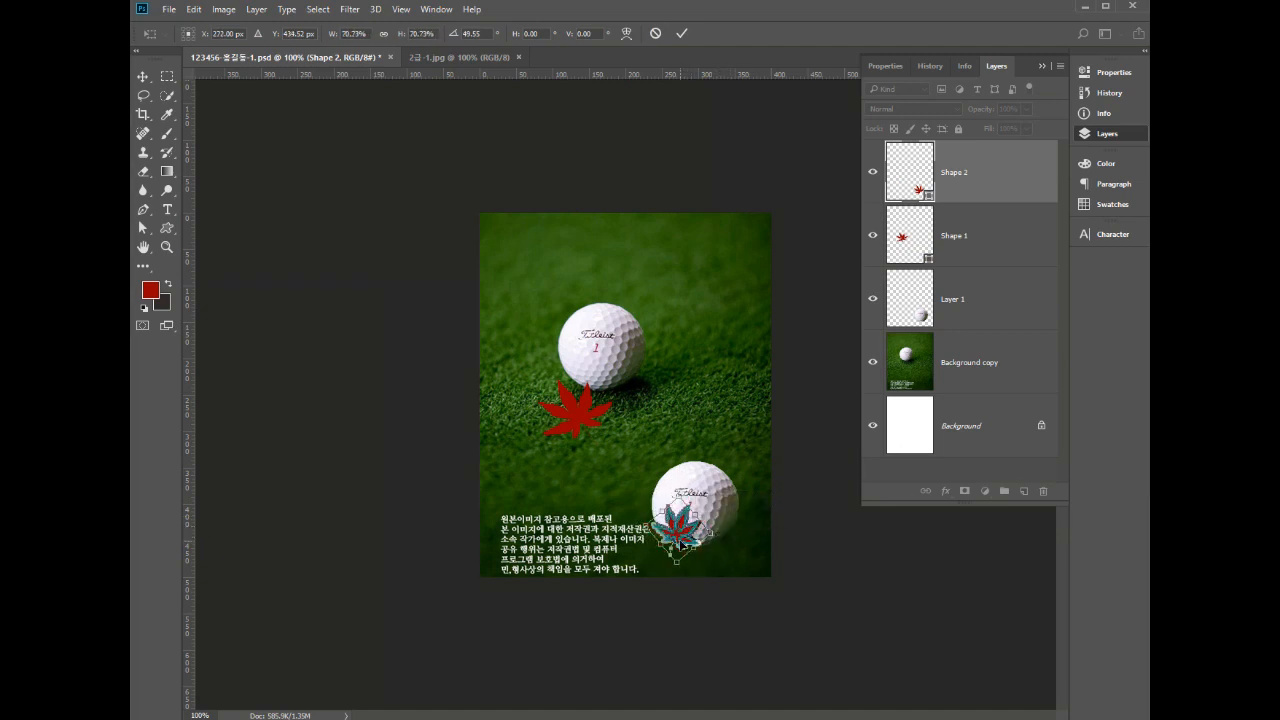
{"action": "key", "text": "Return"}
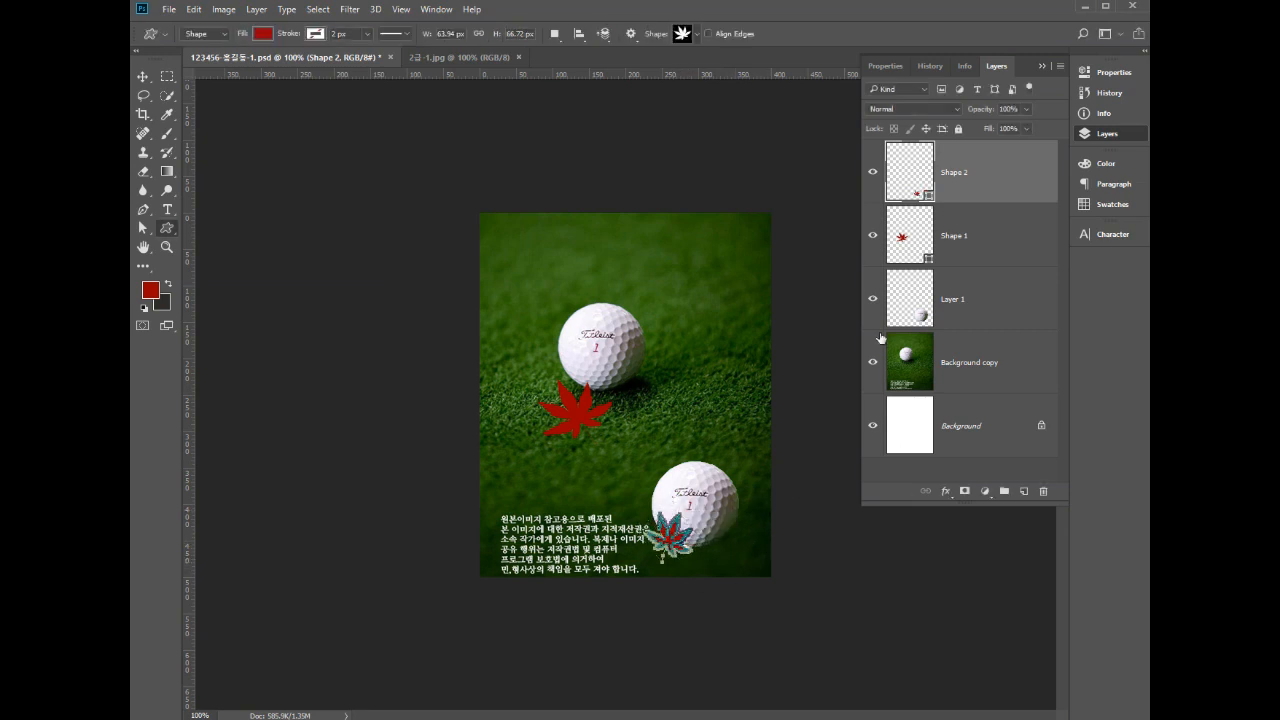
- Check the second leaf colour in the exam PDF and set the smaller leaf's fill to #cc3300
{"action": "key", "text": "alt+Tab"}
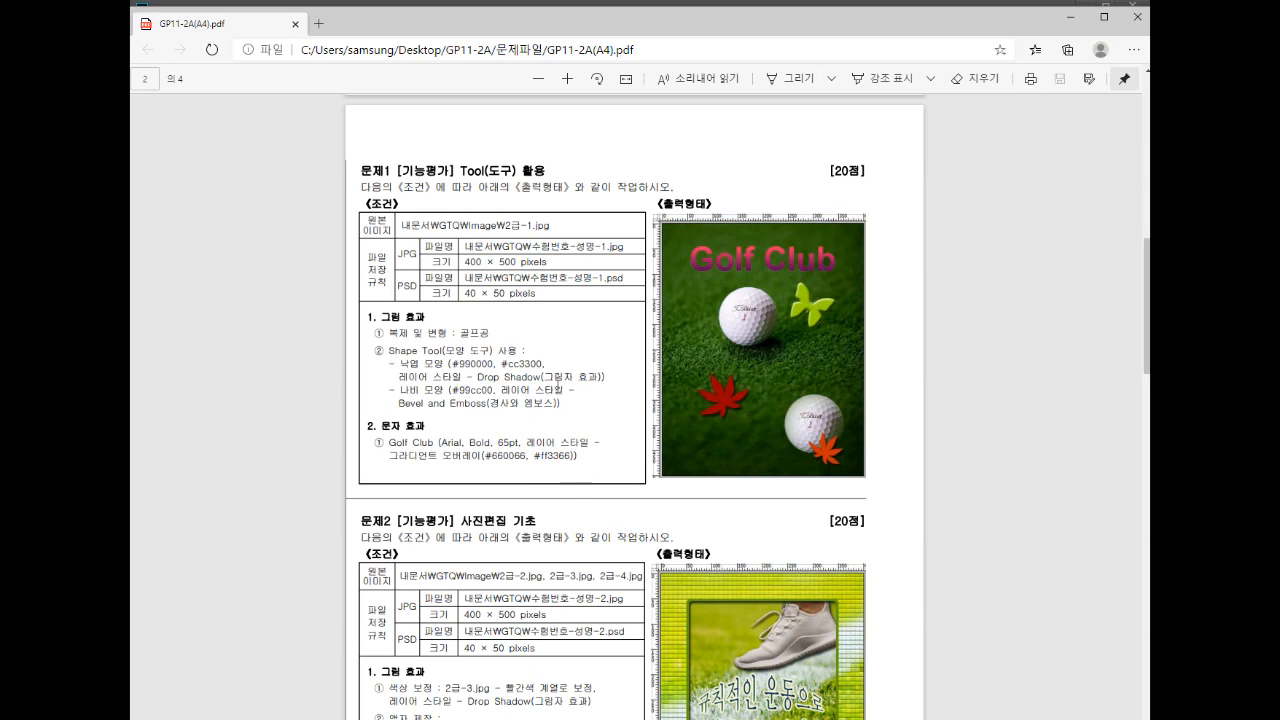
{"action": "left_click_drag", "start_coordinate": [543, 365], "coordinate": [520, 370]}
{"action": "key", "text": "alt+Tab"}
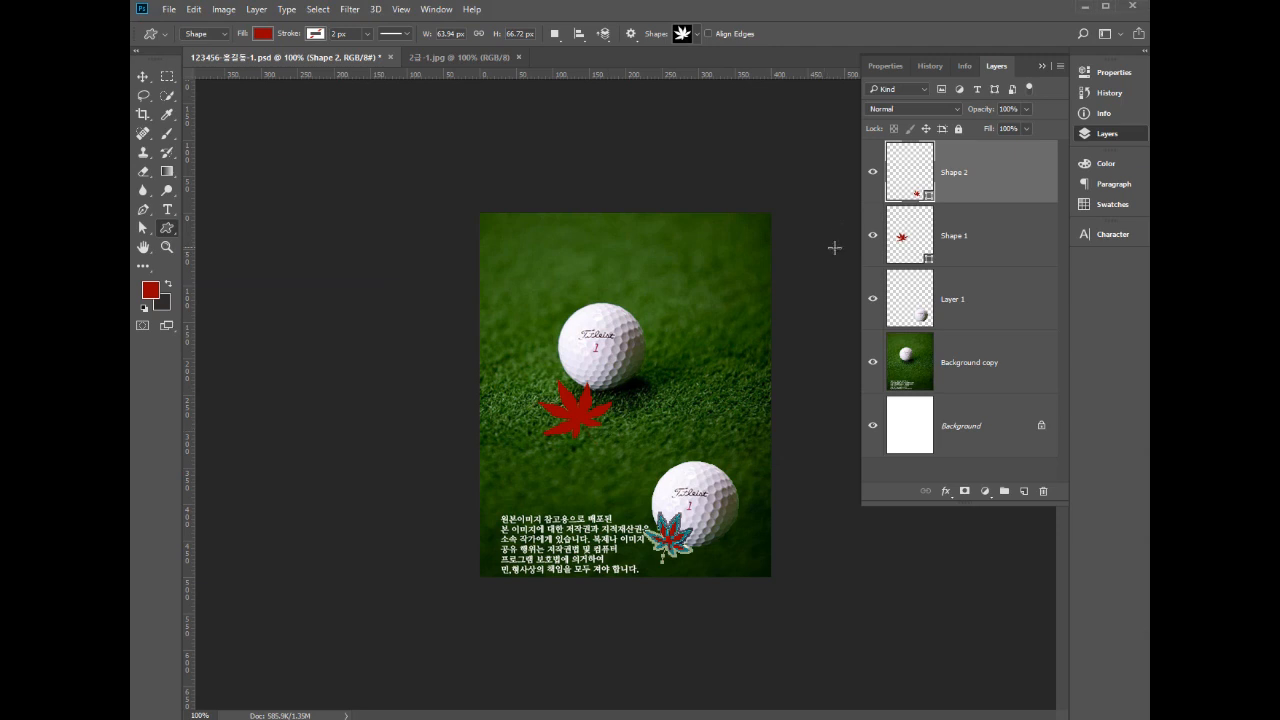
{"action": "double_click", "coordinate": [924, 190]}
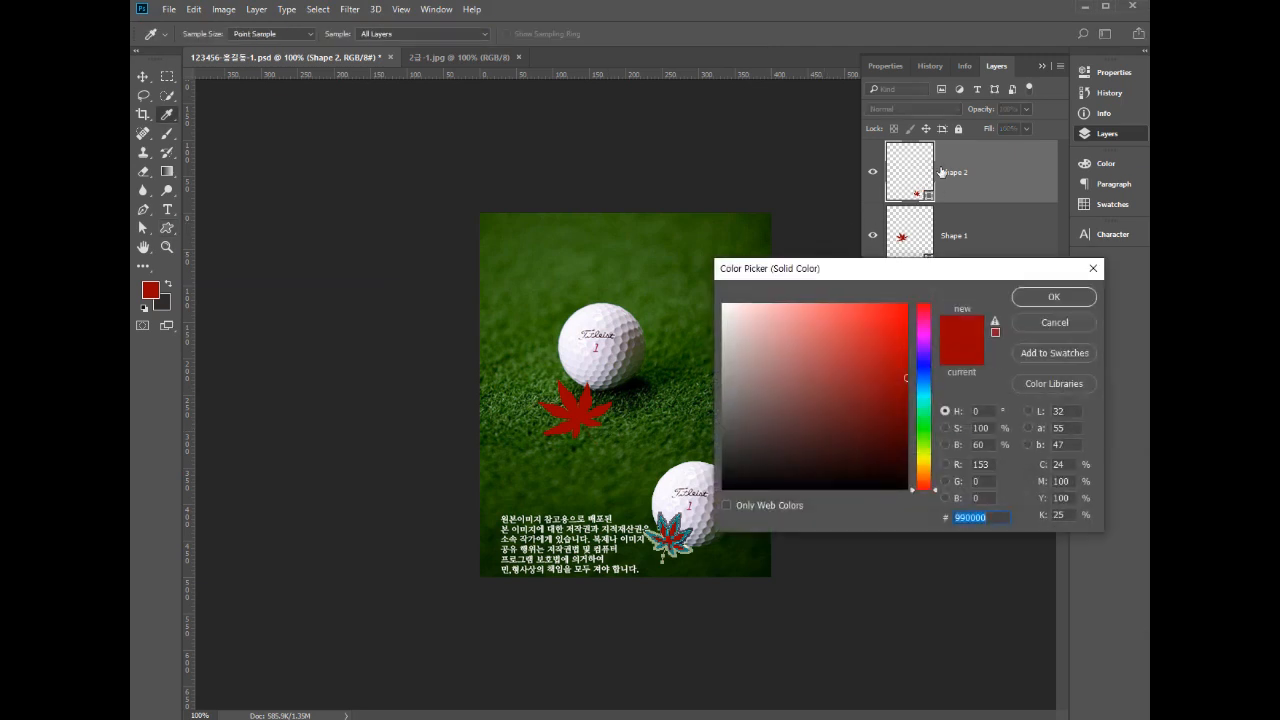
{"action": "type", "text": "cc3300"}
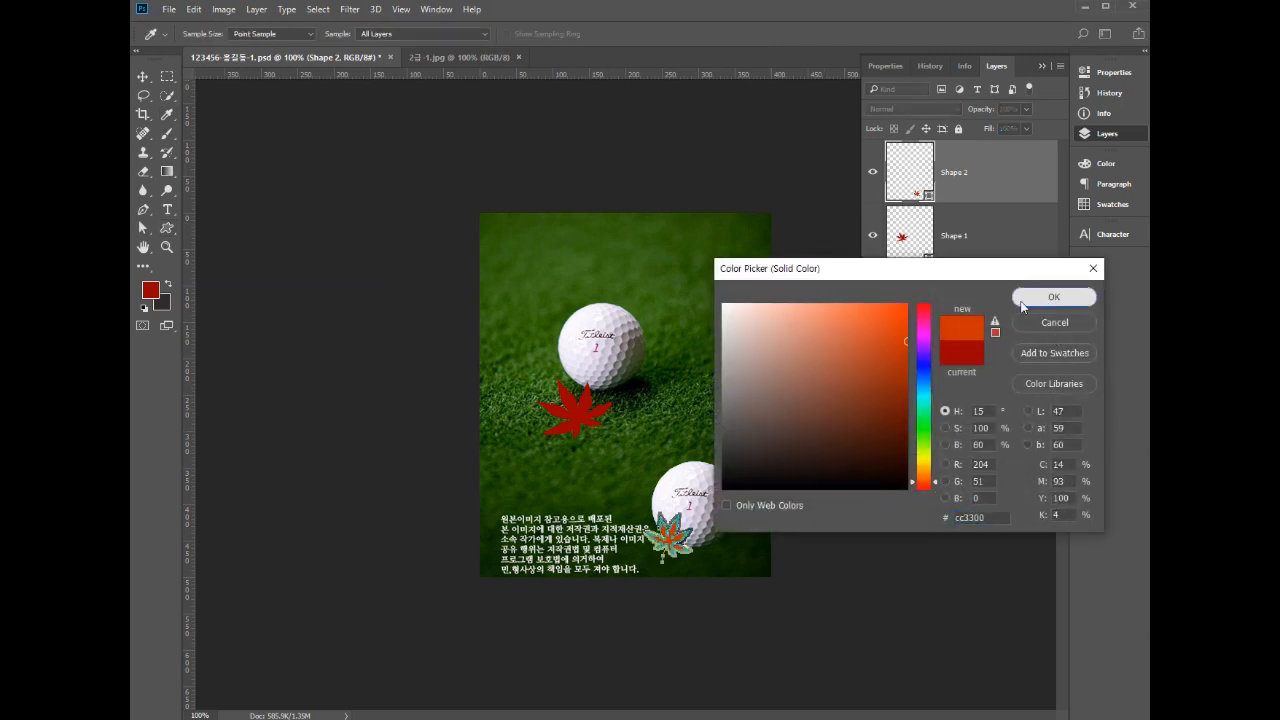
{"action": "left_click", "coordinate": [1052, 300]}
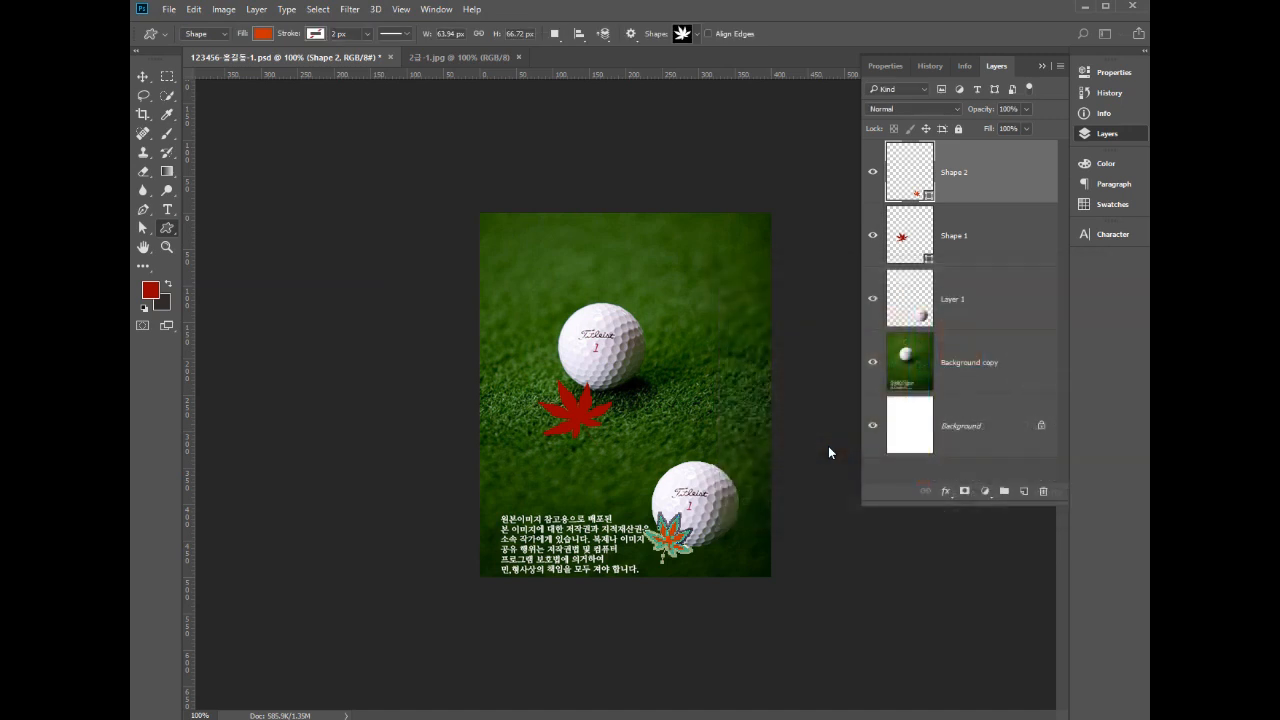
- Move the orange leaf to the copied ball's lower-right edge and shift the copied ball slightly up and left
{"action": "left_click", "coordinate": [143, 76]}
{"action": "left_click_drag", "start_coordinate": [675, 541], "coordinate": [711, 549]}
{"action": "left_click", "coordinate": [685, 497], "text": "ctrl"}
{"action": "left_click_drag", "start_coordinate": [684, 497], "coordinate": [675, 489]}
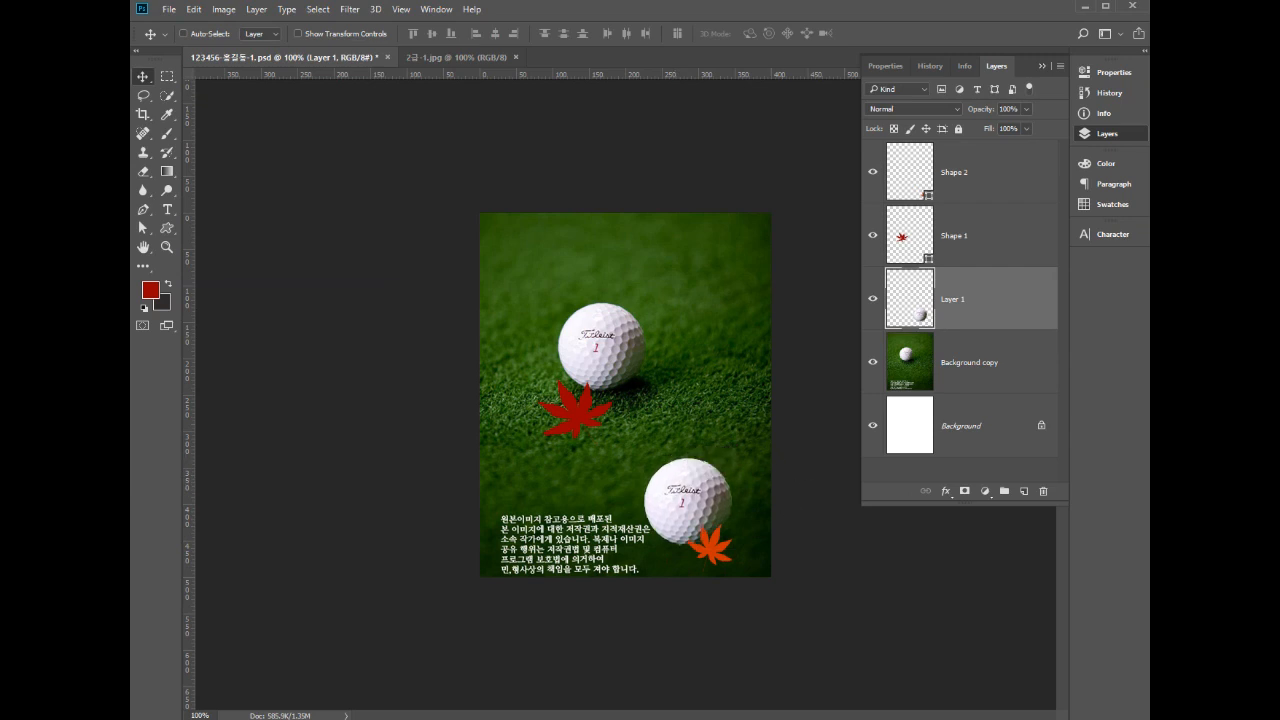
- Draw a butterfly custom shape about 70 × 61 px in the canvas's upper-right area, on a layer directly above the first leaf
{"action": "left_click", "coordinate": [167, 228]}
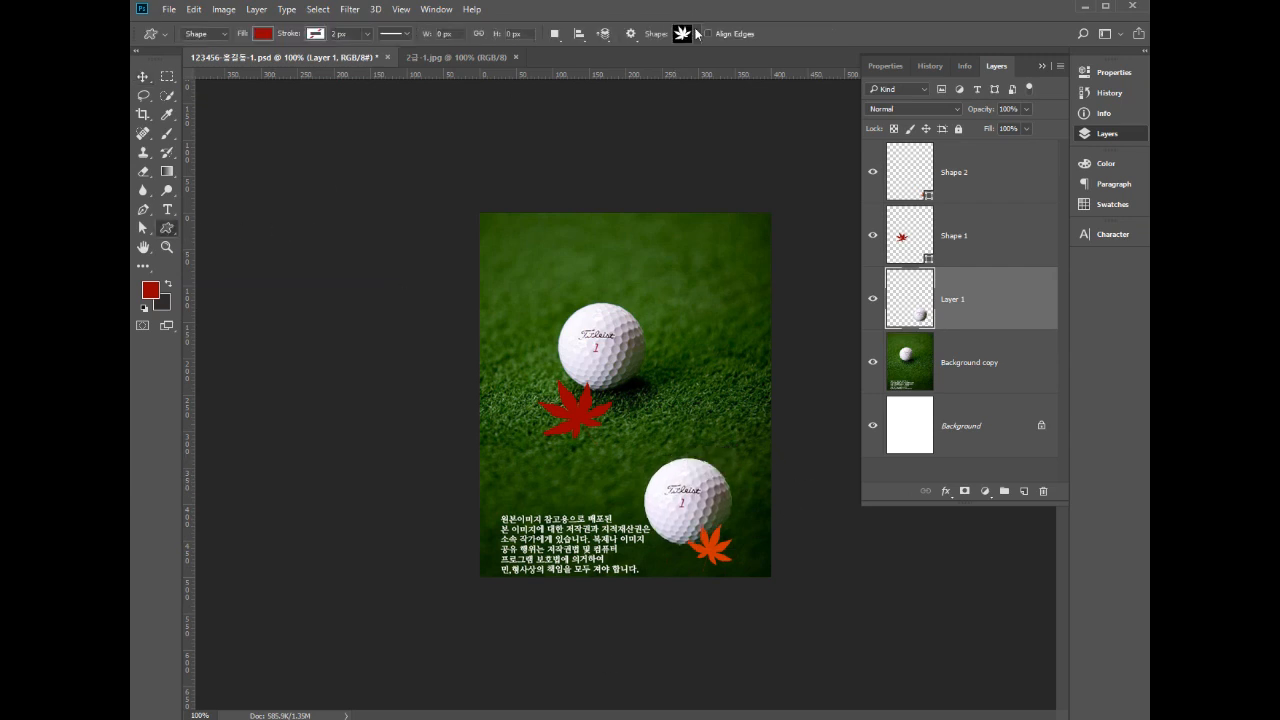
{"action": "left_click", "coordinate": [697, 34]}
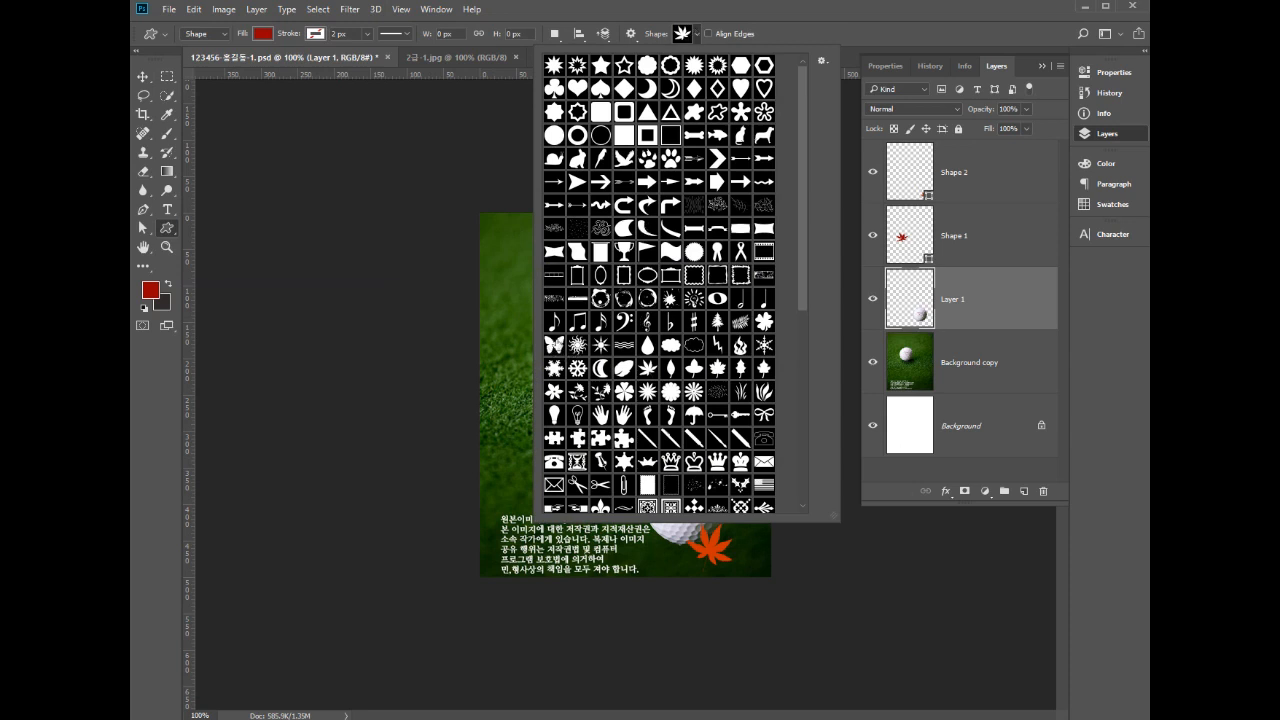
{"action": "left_click", "coordinate": [553, 344]}
{"action": "left_click", "coordinate": [1005, 309]}
{"action": "left_click", "coordinate": [981, 241]}
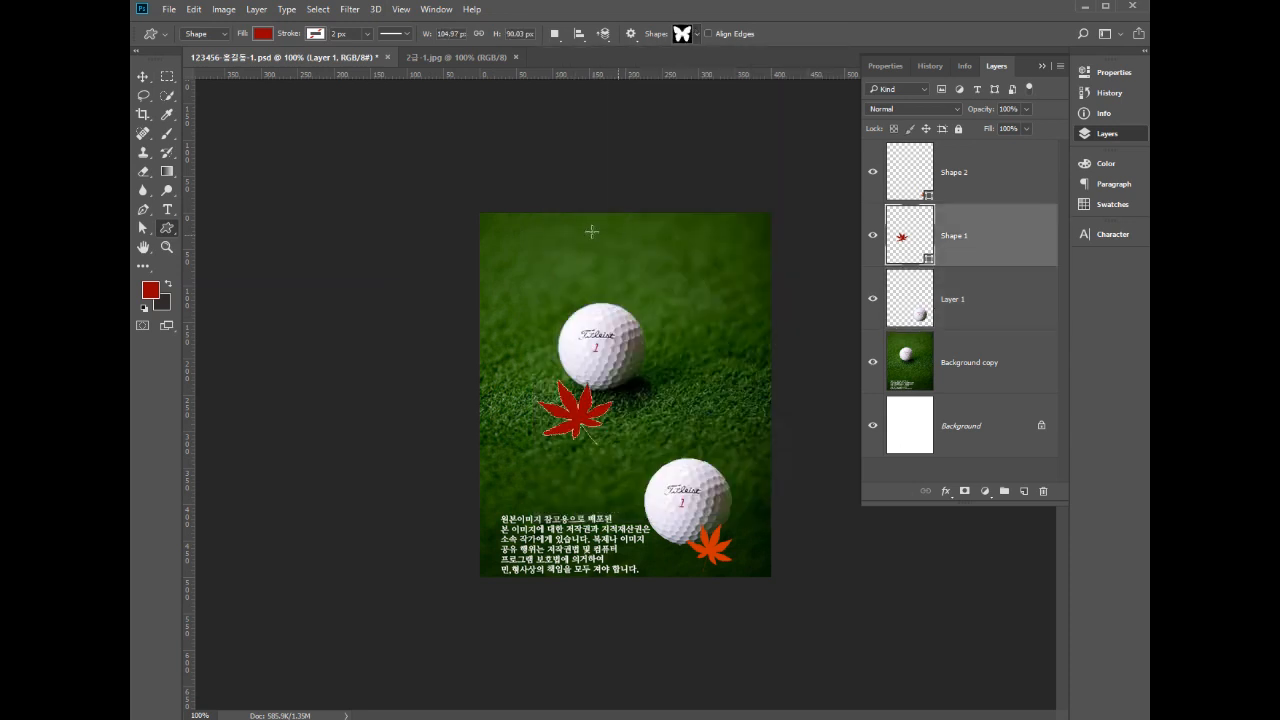
{"action": "left_click_drag", "start_coordinate": [676, 230], "coordinate": [726, 290]}
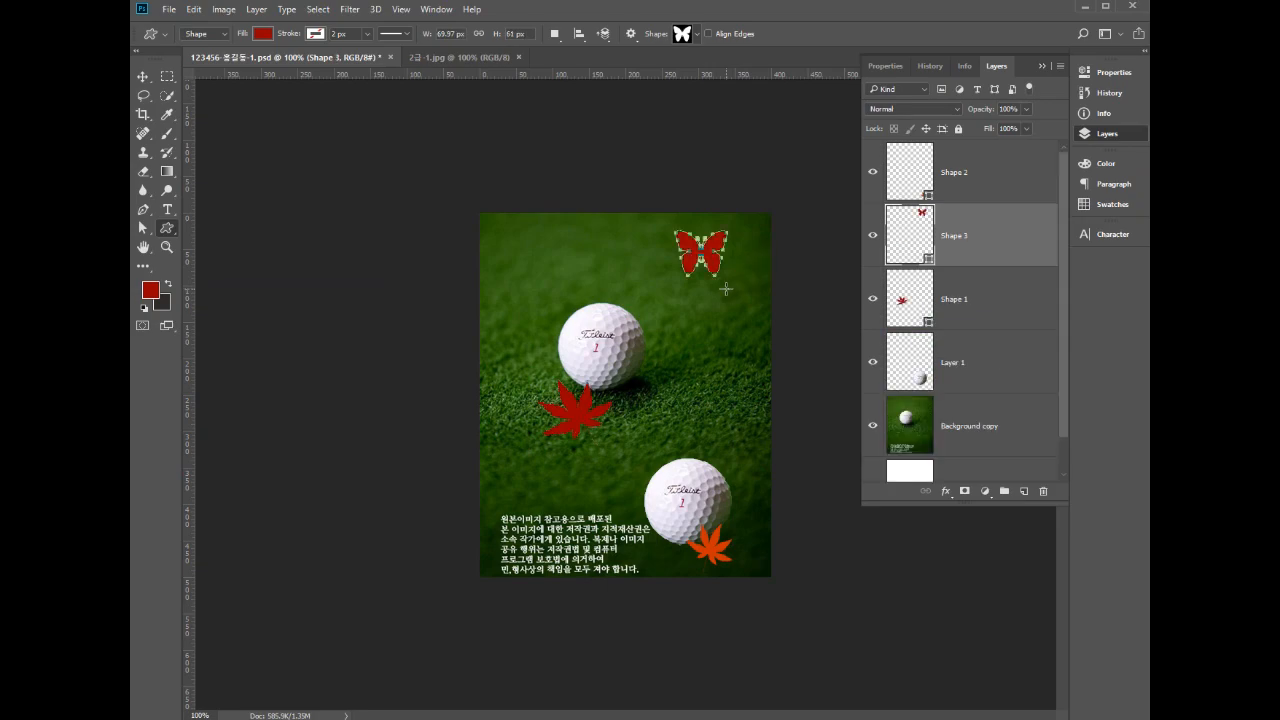
- Check the butterfly colour in the exam PDF and set the butterfly shape's fill to #99cc00
{"action": "key", "text": "alt+Tab"}
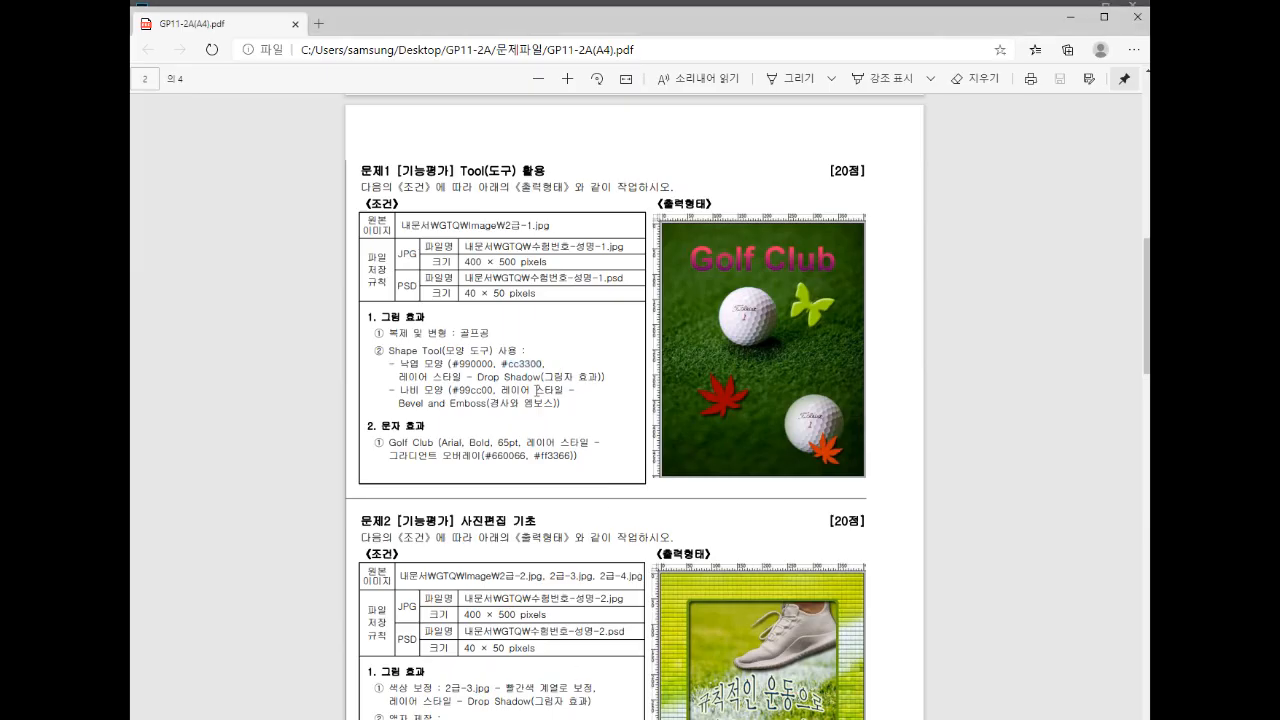
{"action": "left_click_drag", "start_coordinate": [453, 392], "coordinate": [493, 408]}
{"action": "key", "text": "alt+Tab"}
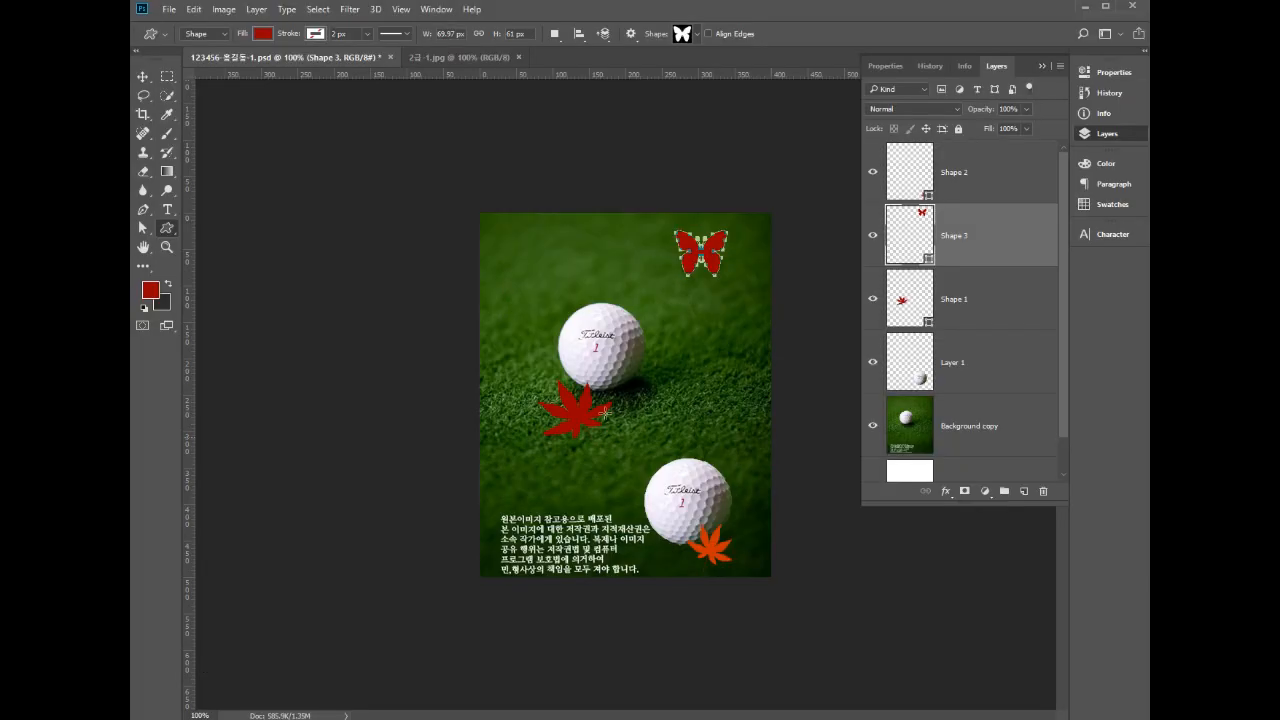
{"action": "double_click", "coordinate": [904, 228]}
{"action": "type", "text": "99cc00"}
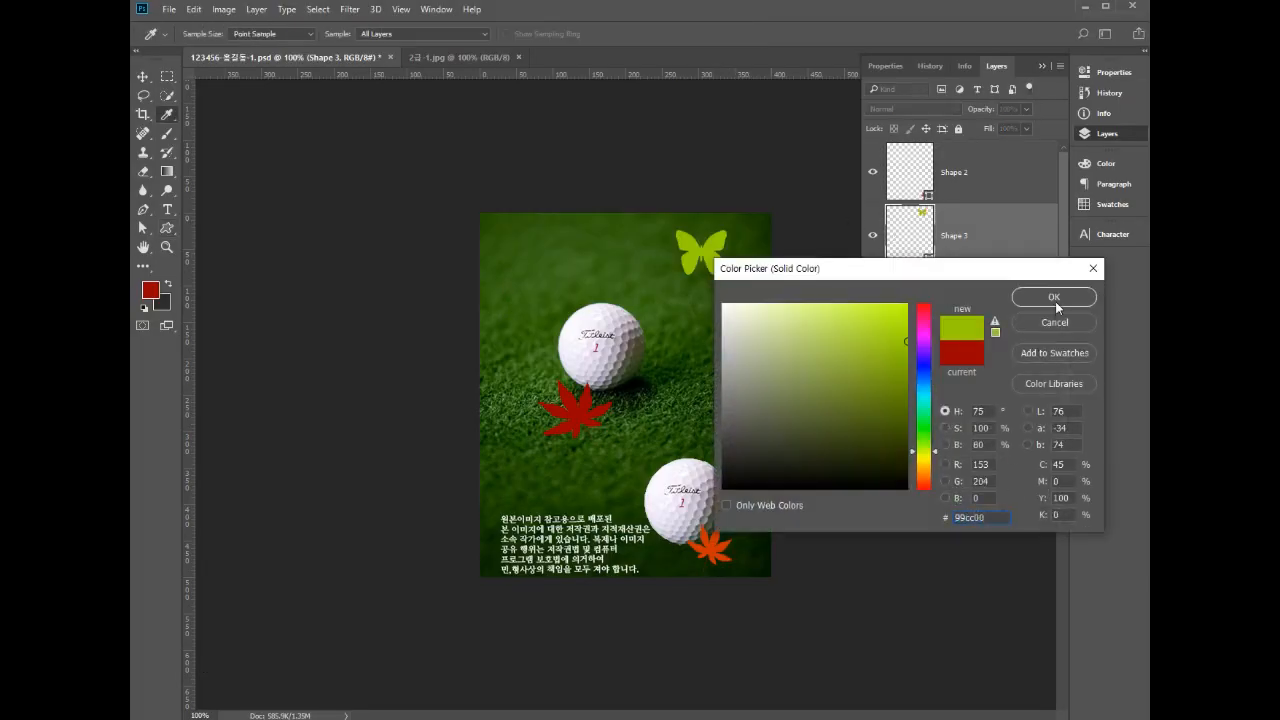
{"action": "left_click", "coordinate": [1055, 299]}
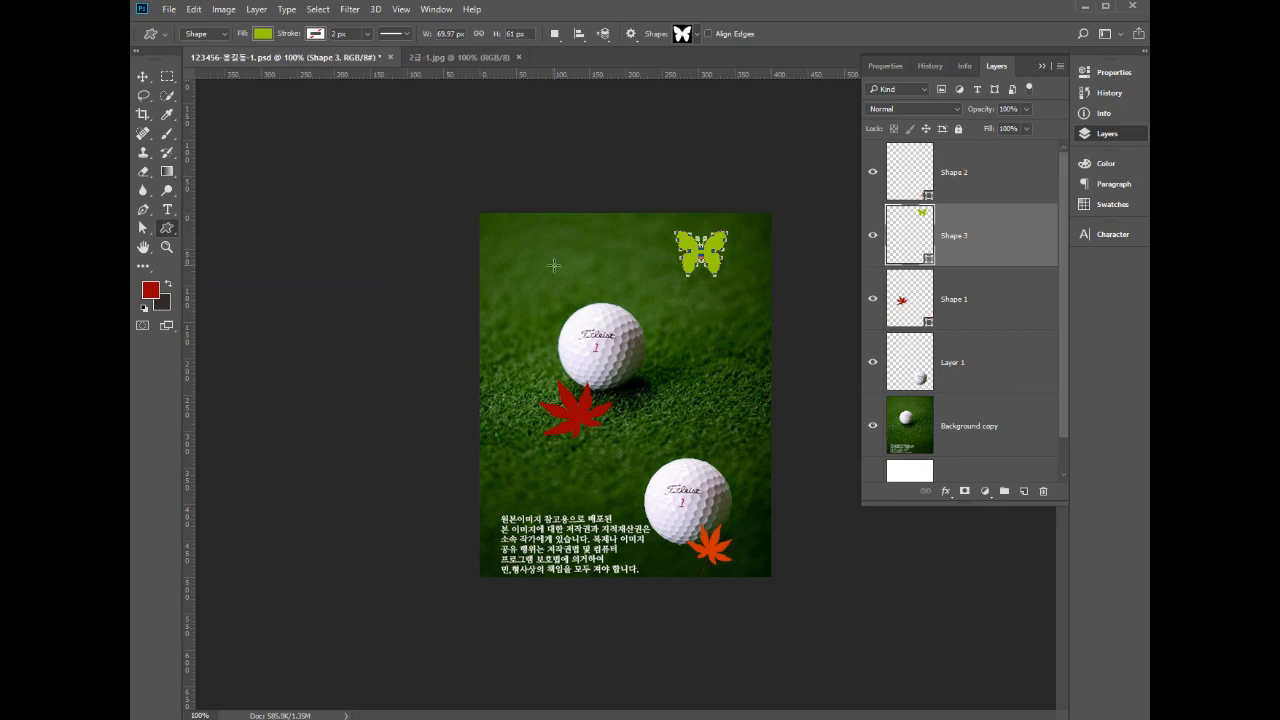
- Apply a Bevel & Emboss layer style to the butterfly, using a smooth Inner Bevel with 100% depth and 5 px size
{"action": "left_click", "coordinate": [945, 491]}
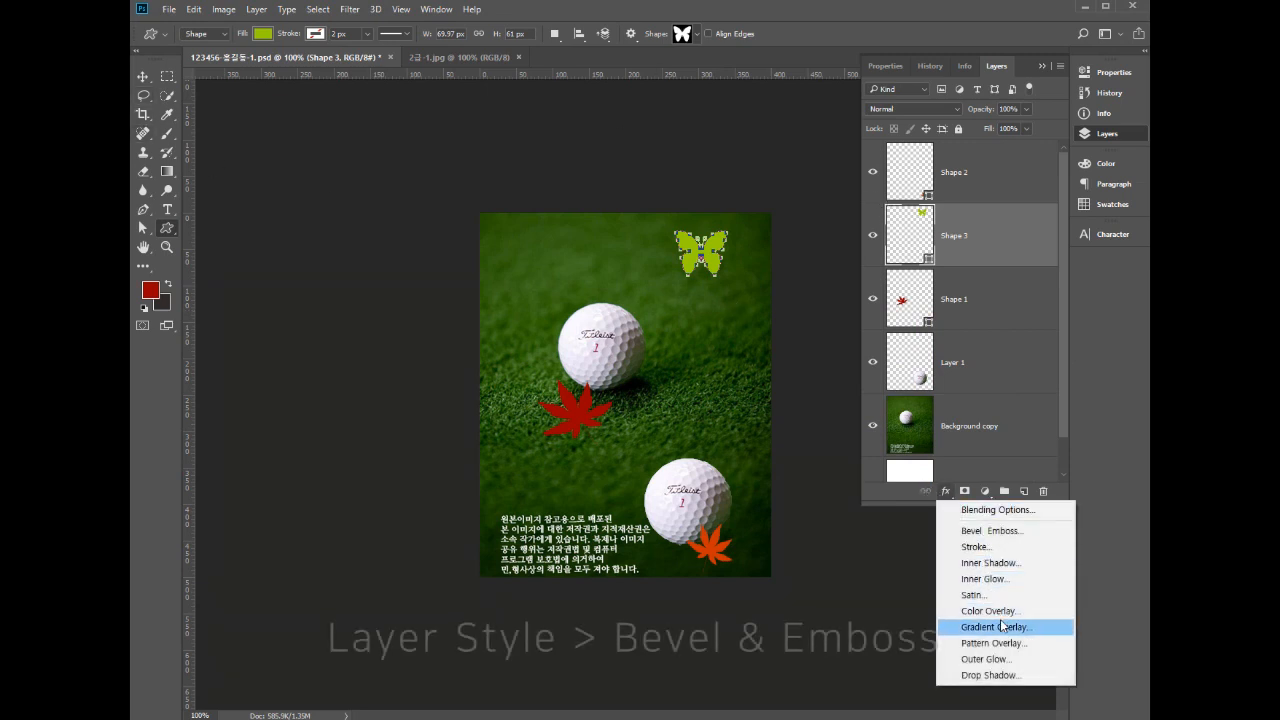
{"action": "left_click", "coordinate": [990, 530]}
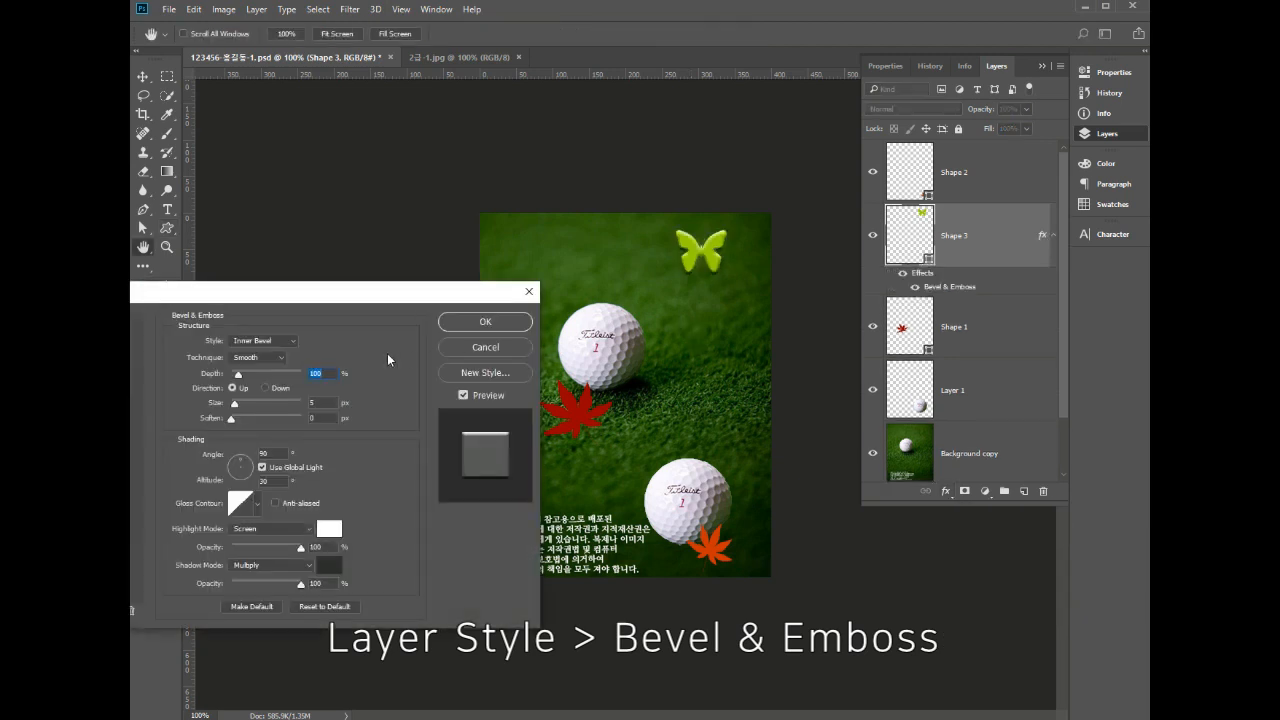
{"action": "left_click", "coordinate": [518, 326]}
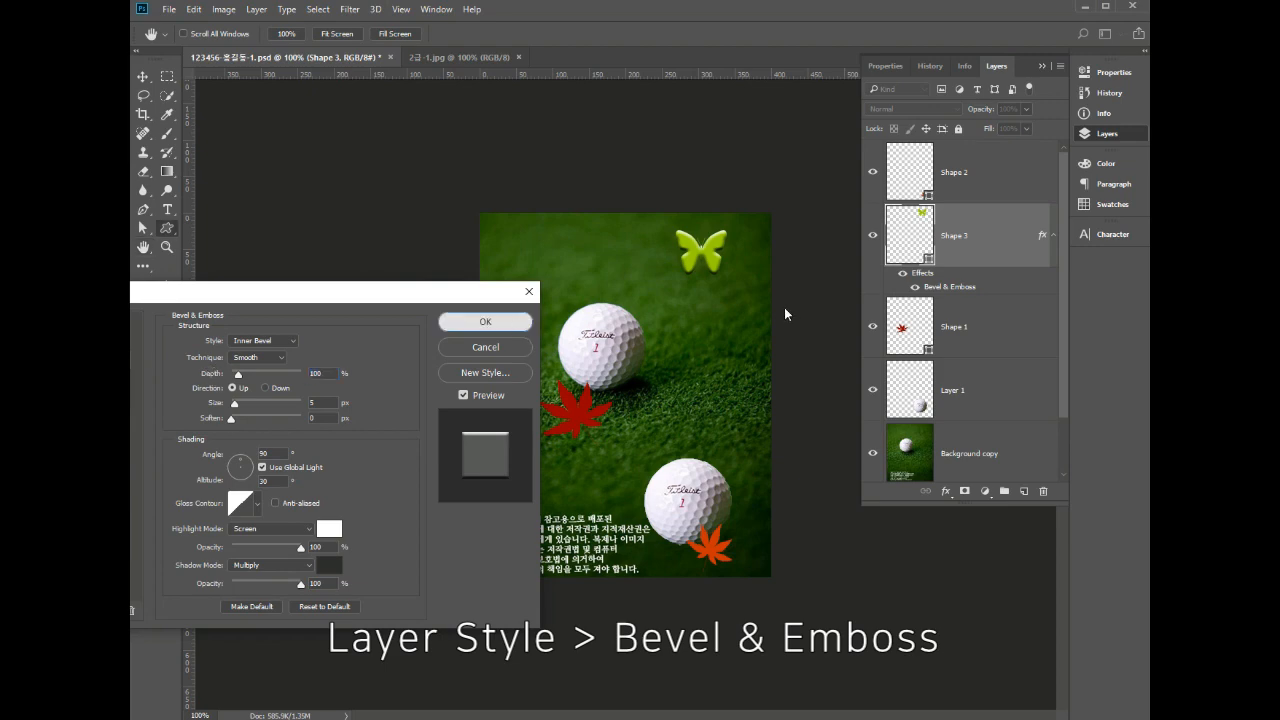
- Switch to the exam PDF and check which layer style the leaf shapes require
{"action": "key", "text": "alt+Tab"}
{"action": "left_click", "coordinate": [780, 425]}
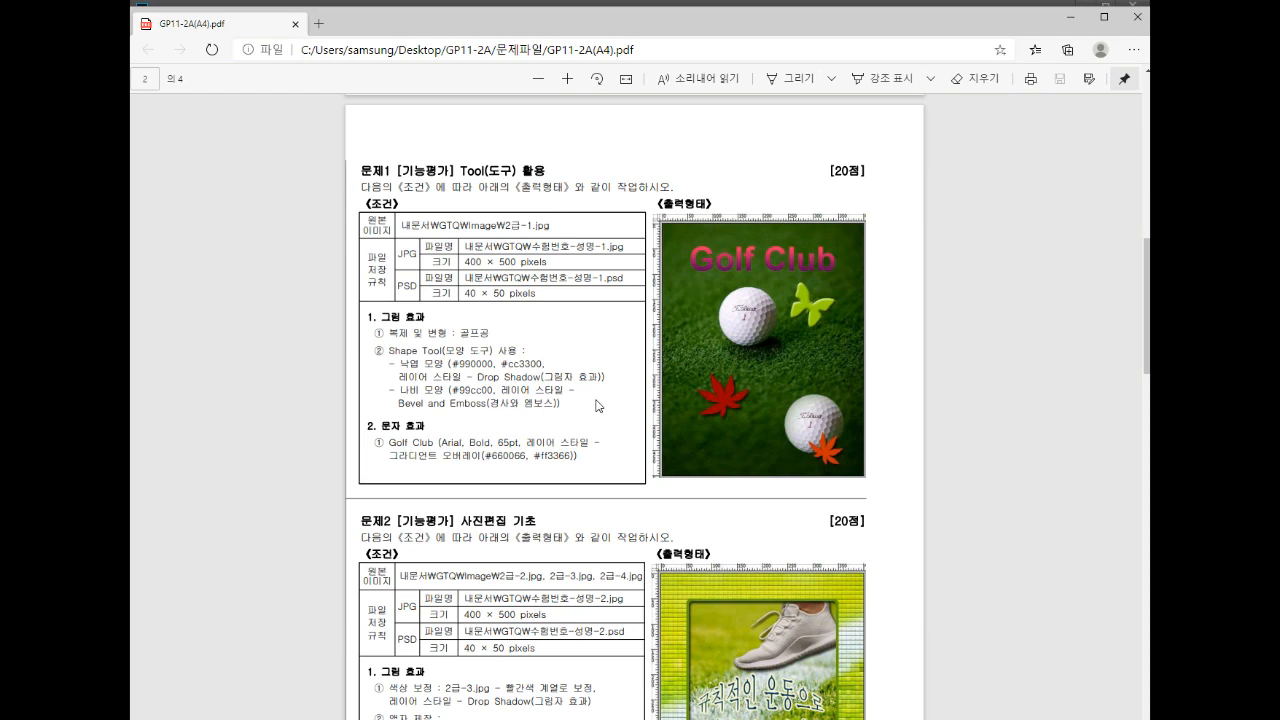
{"action": "left_click_drag", "start_coordinate": [419, 374], "coordinate": [548, 372]}
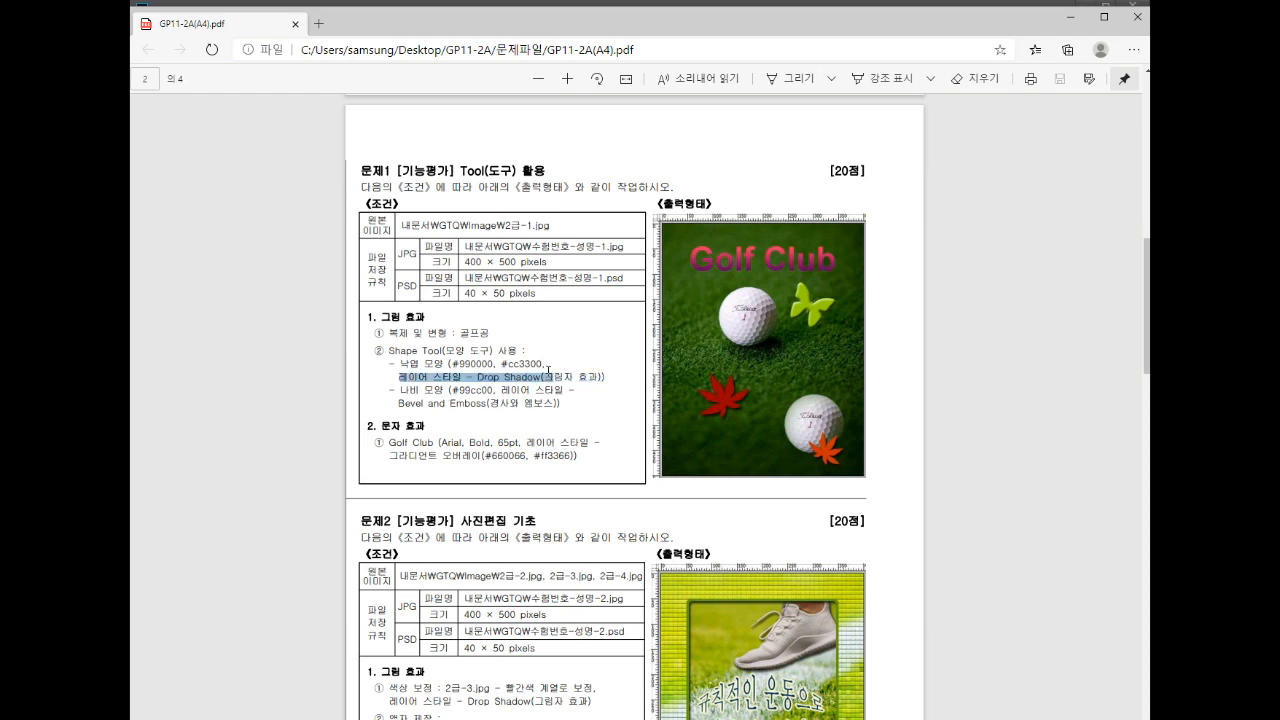
- Give the dark red leaf a Drop Shadow with global light off and a 122° angle, and copy the style to the orange leaf
{"action": "left_click", "coordinate": [699, 395]}
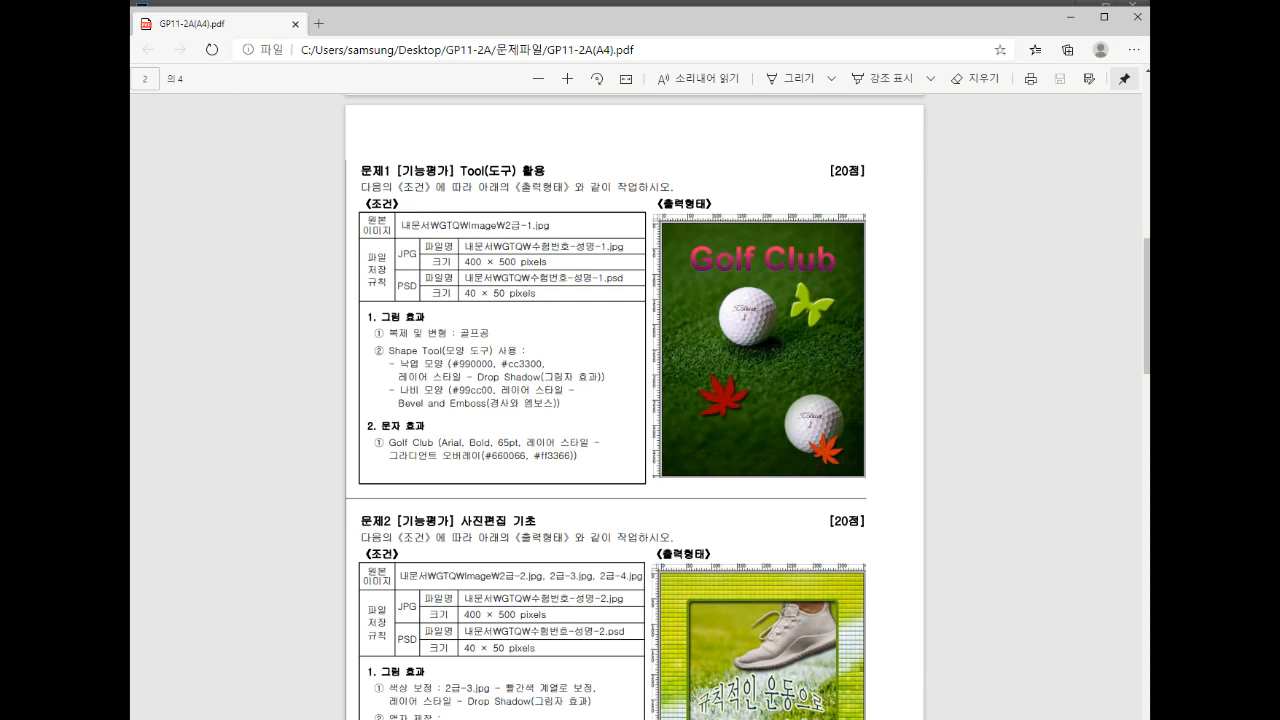
{"action": "key", "text": "alt+Tab"}
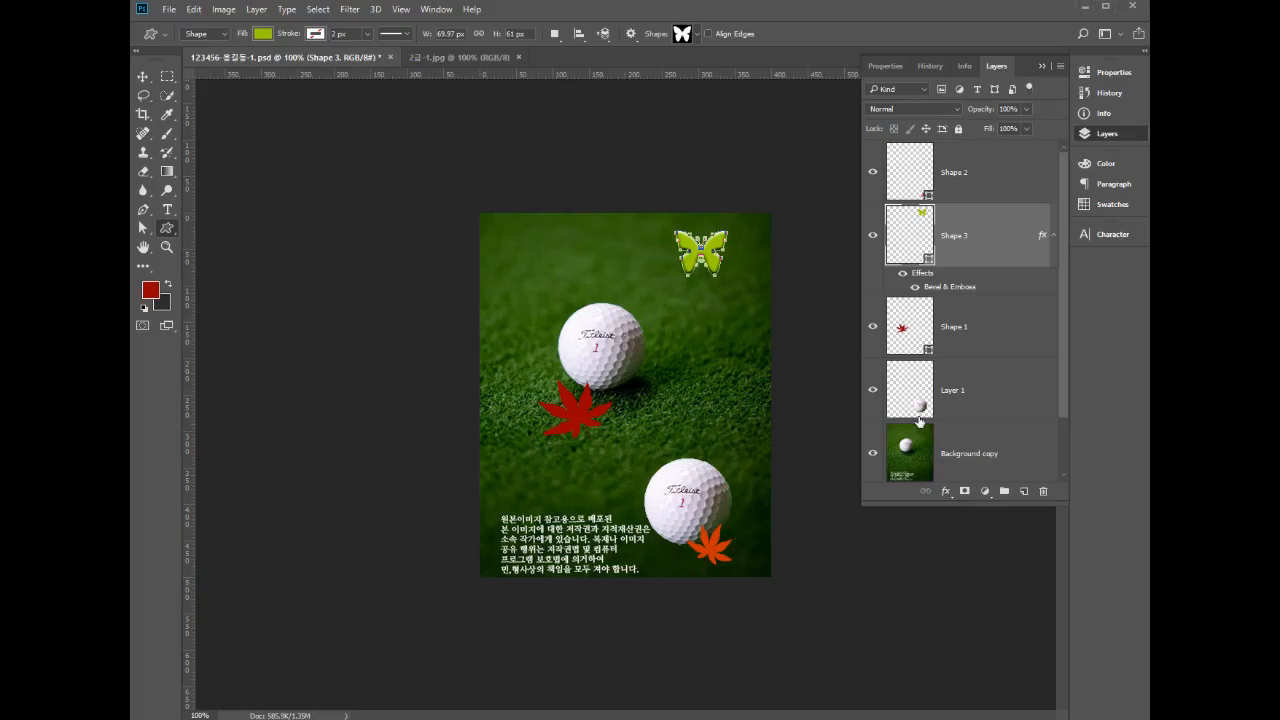
{"action": "left_click", "coordinate": [955, 330]}
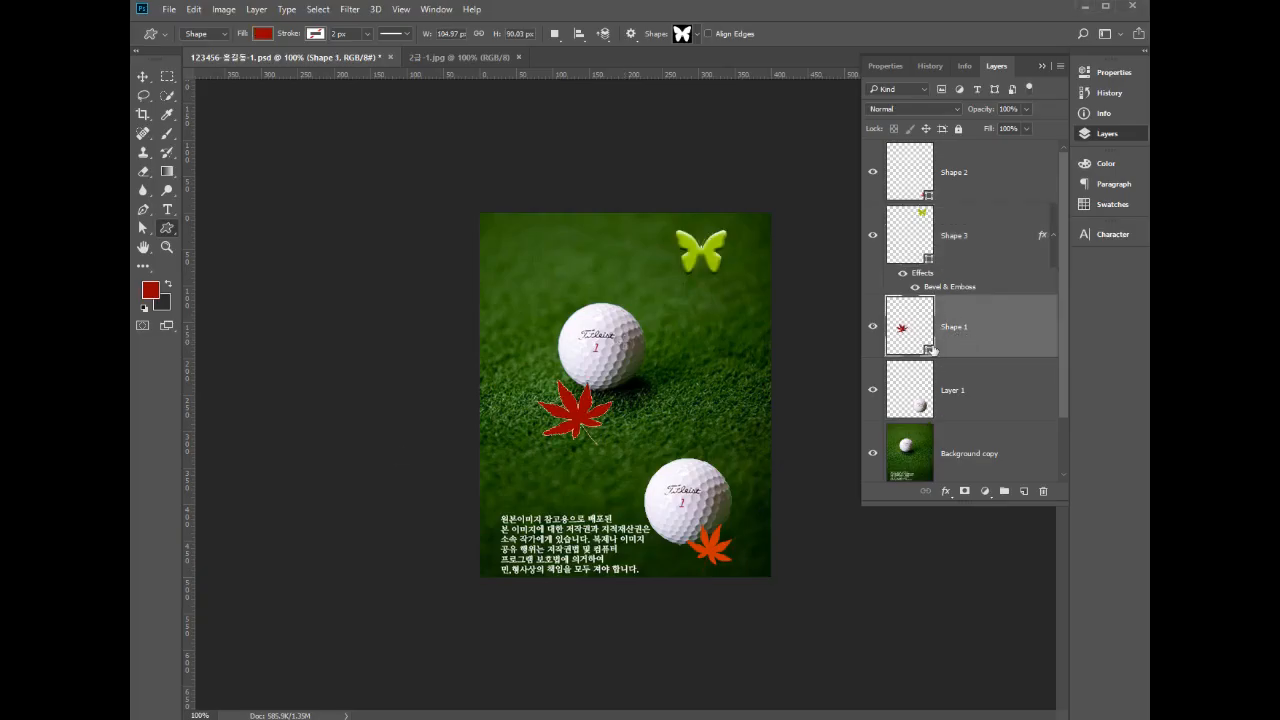
{"action": "left_click", "coordinate": [946, 493]}
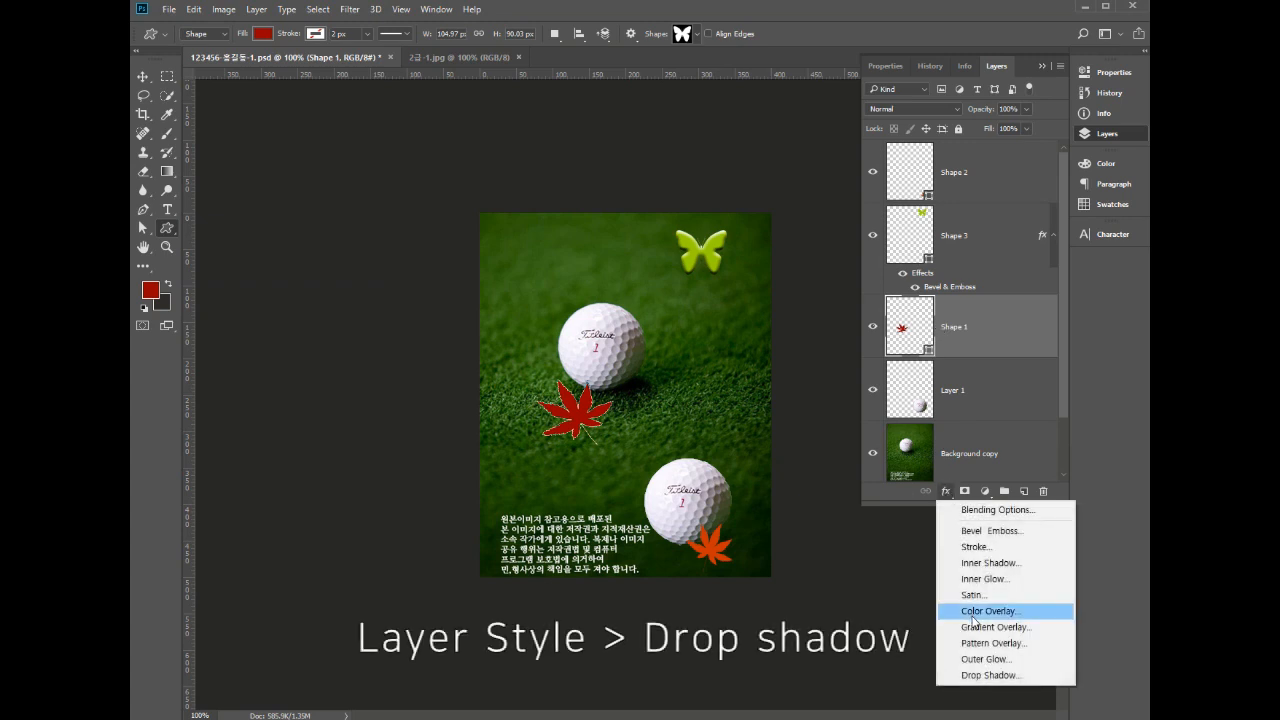
{"action": "left_click", "coordinate": [994, 677]}
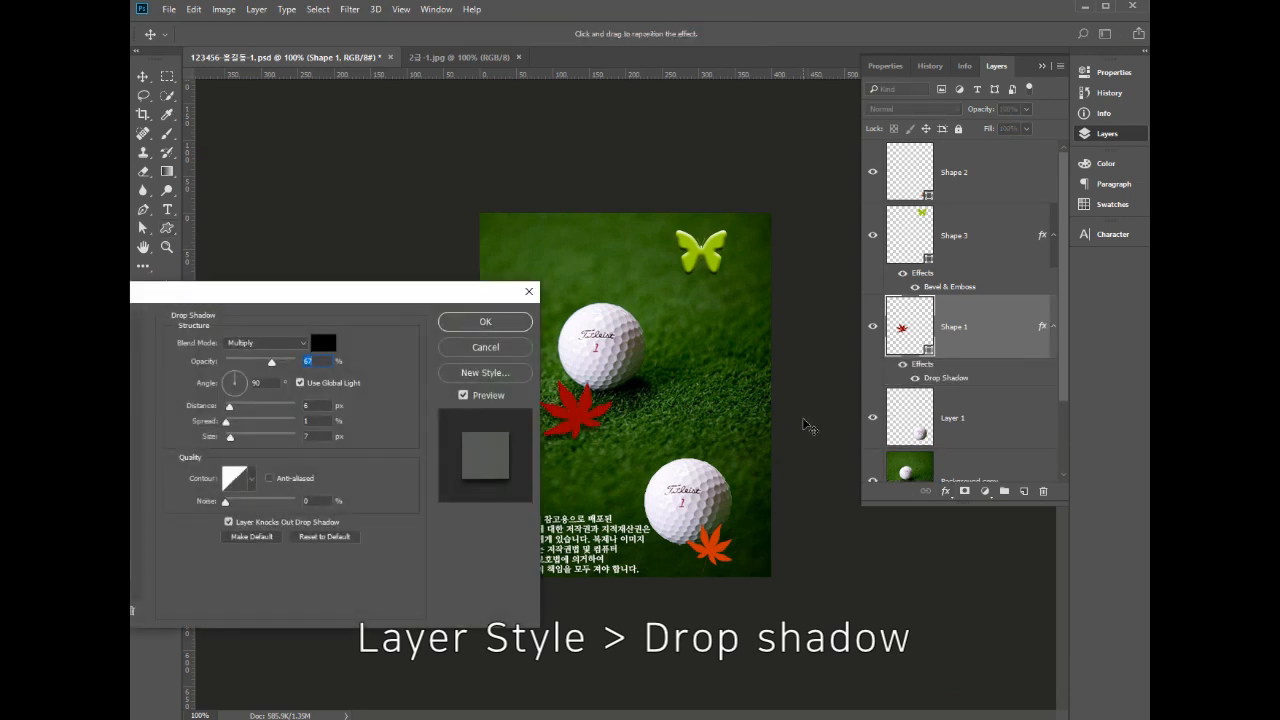
{"action": "left_click", "coordinate": [314, 386]}
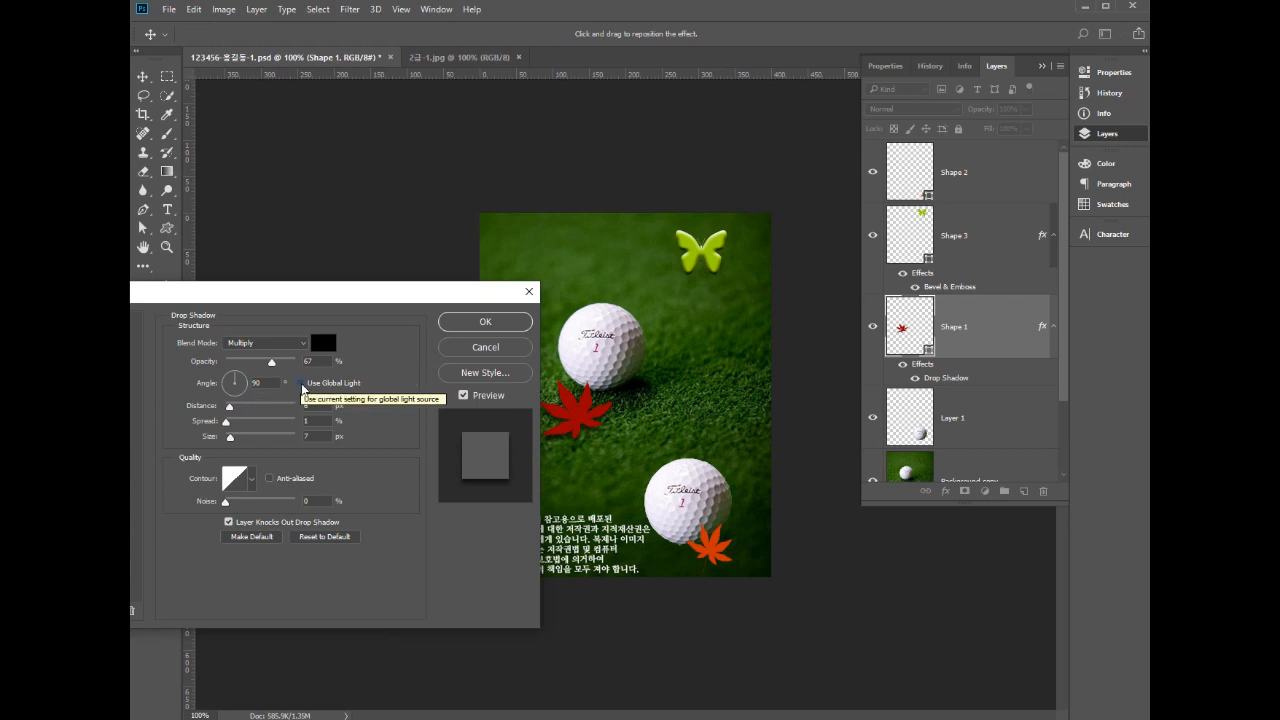
{"action": "left_click_drag", "start_coordinate": [232, 378], "coordinate": [229, 376]}
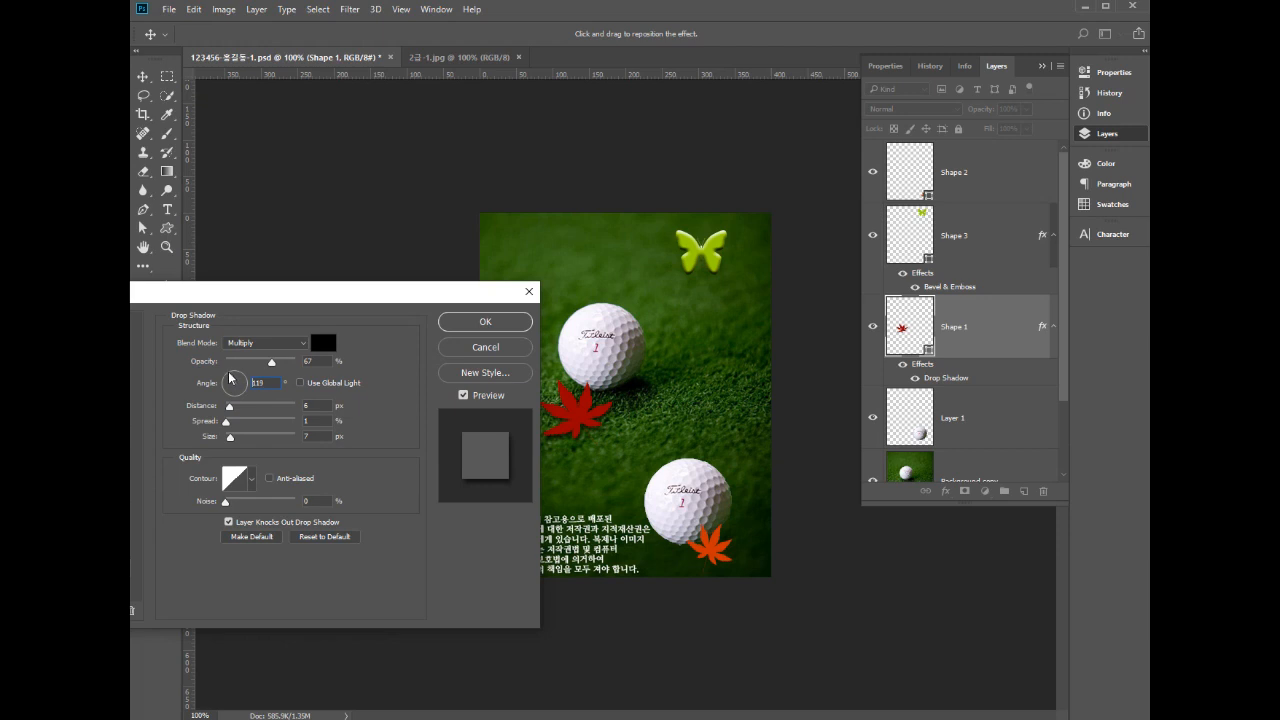
{"action": "left_click", "coordinate": [229, 377]}
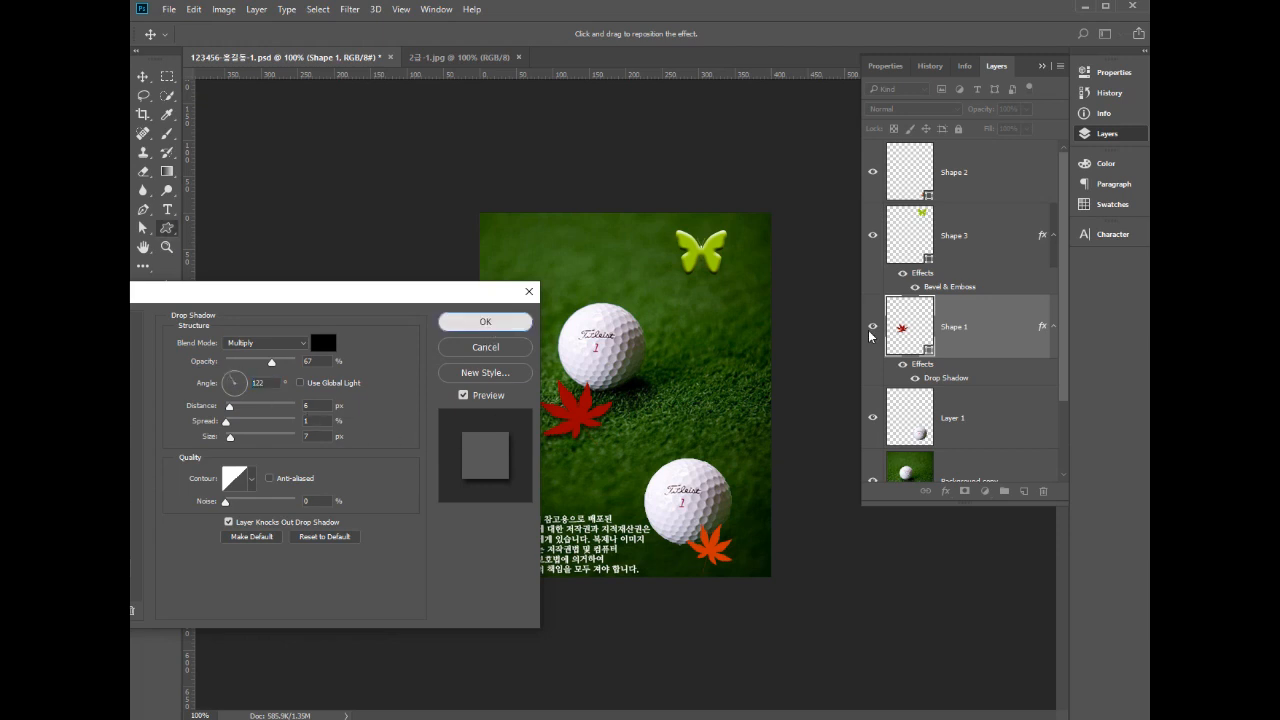
{"action": "left_click", "coordinate": [487, 322]}
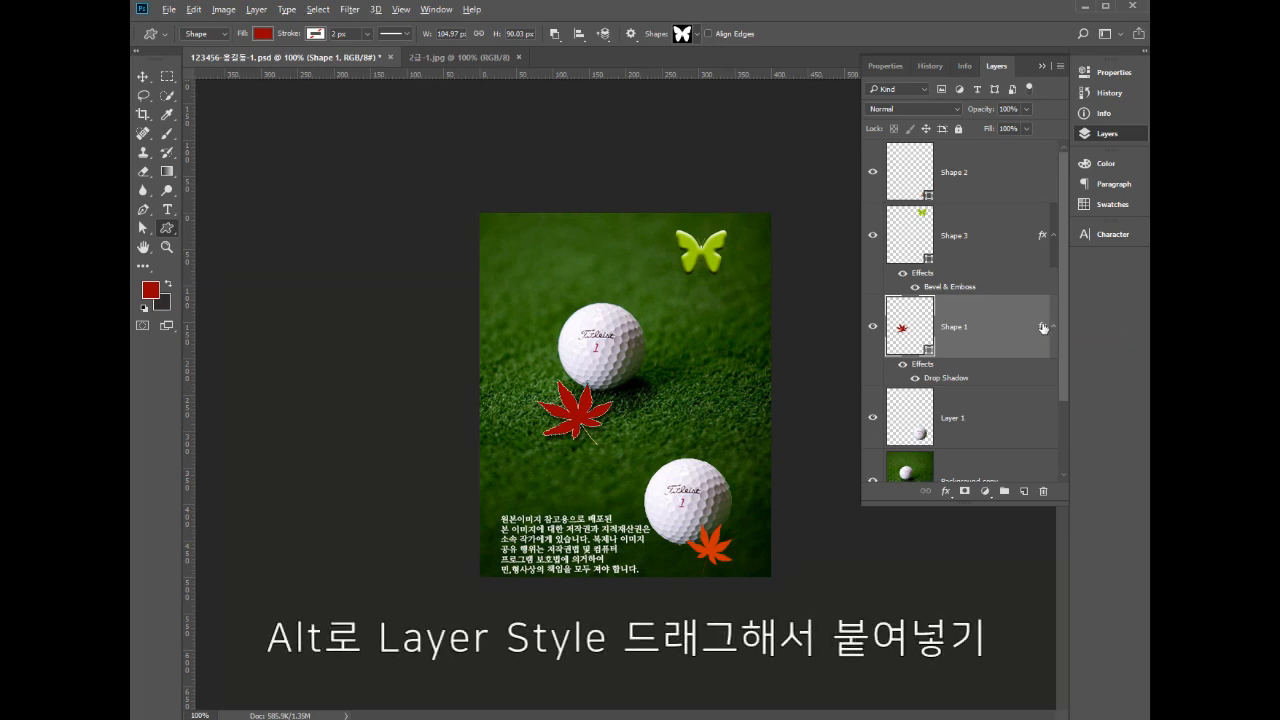
{"action": "left_click_drag", "start_coordinate": [1043, 329], "coordinate": [1011, 170]}
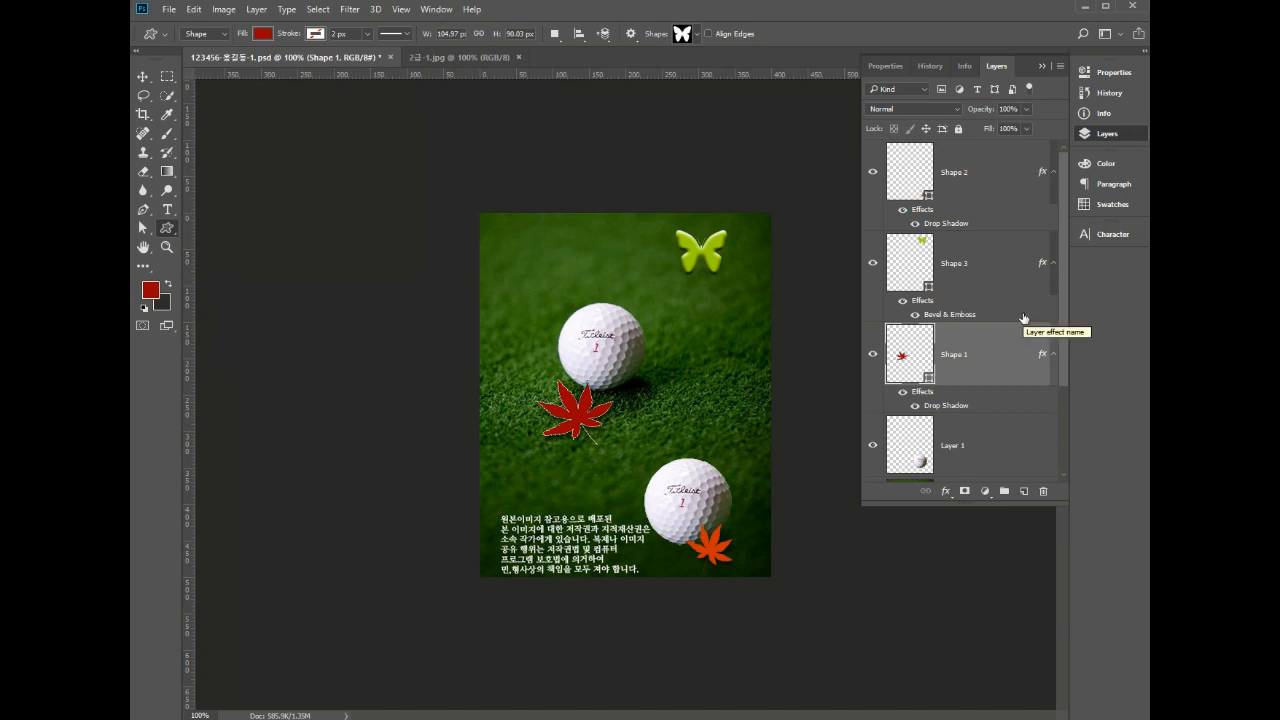
- Check the text requirements in the exam PDF and add the text "Golf Club" near the top of the canvas
{"action": "left_click", "coordinate": [861, 718]}
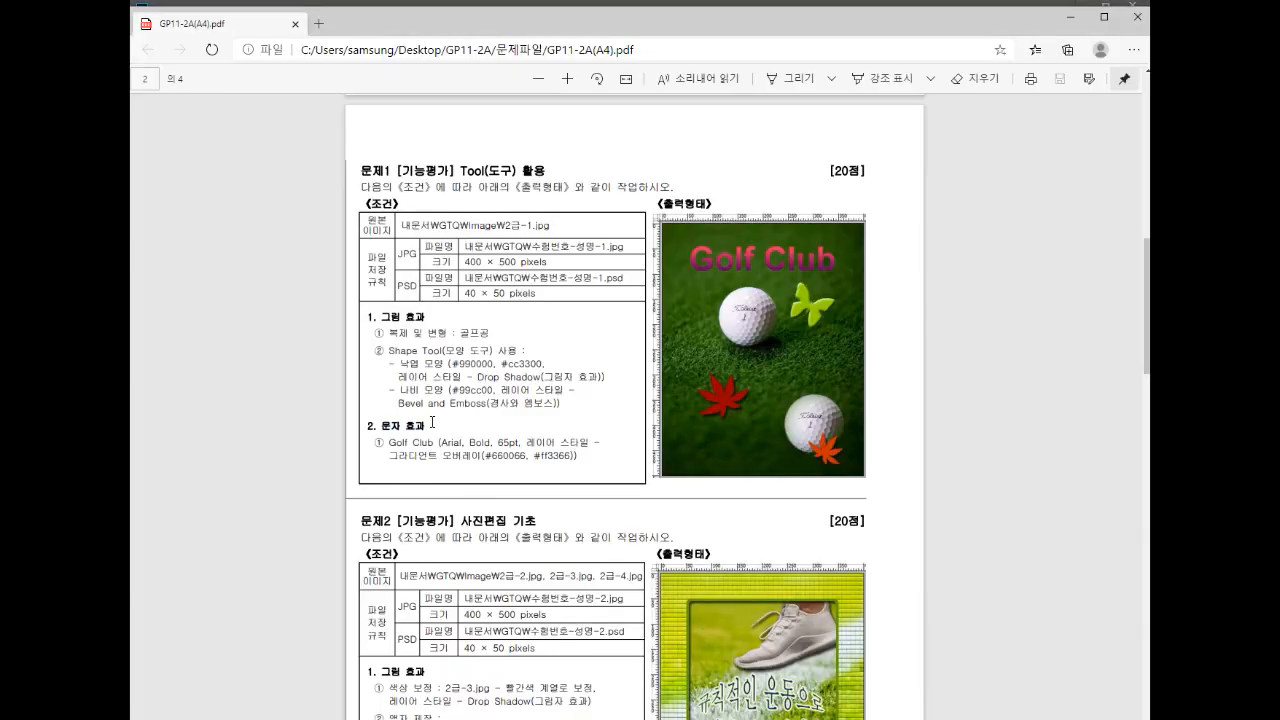
{"action": "left_click_drag", "start_coordinate": [389, 441], "coordinate": [520, 443]}
{"action": "key", "text": "alt+Tab"}
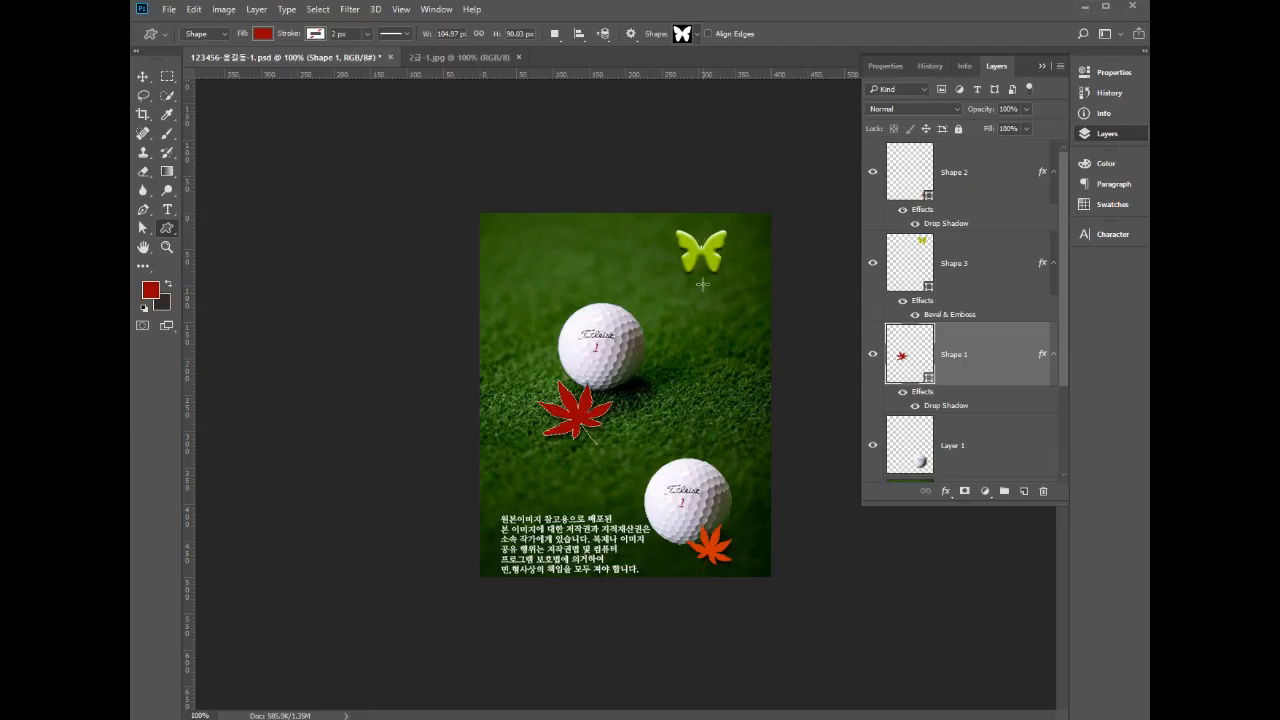
{"action": "left_click", "coordinate": [167, 209]}
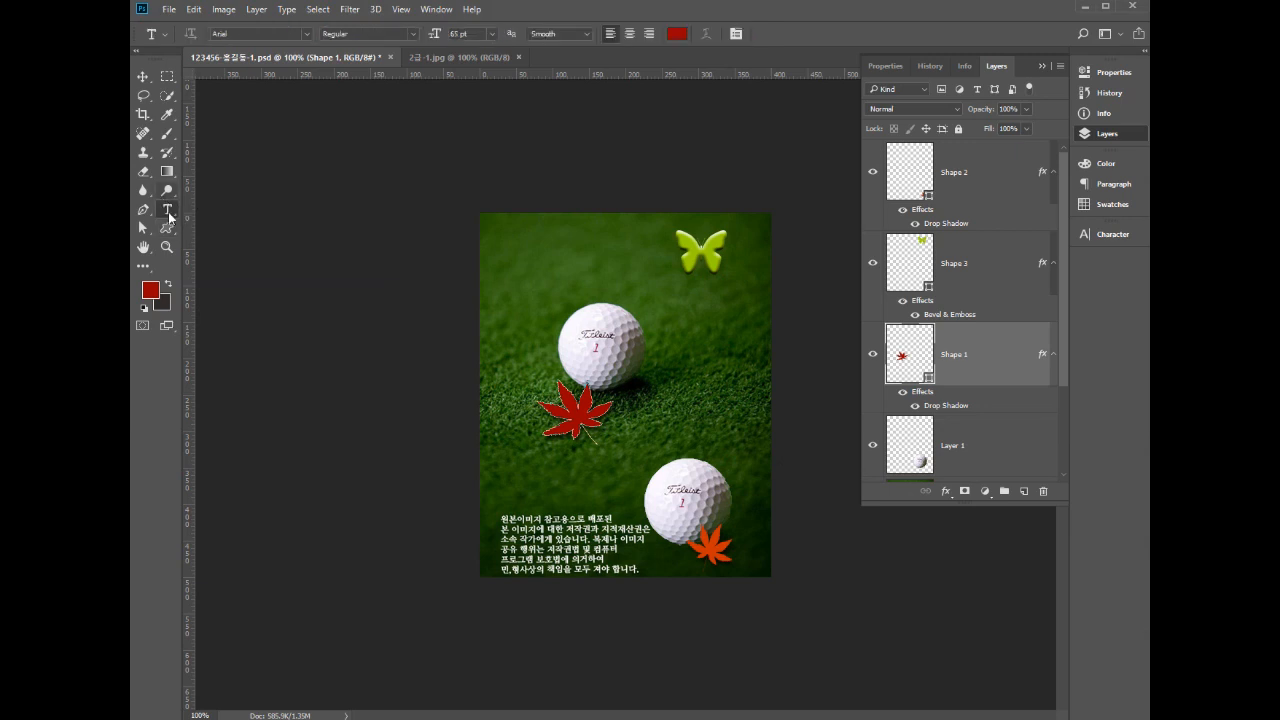
{"action": "left_click", "coordinate": [564, 251]}
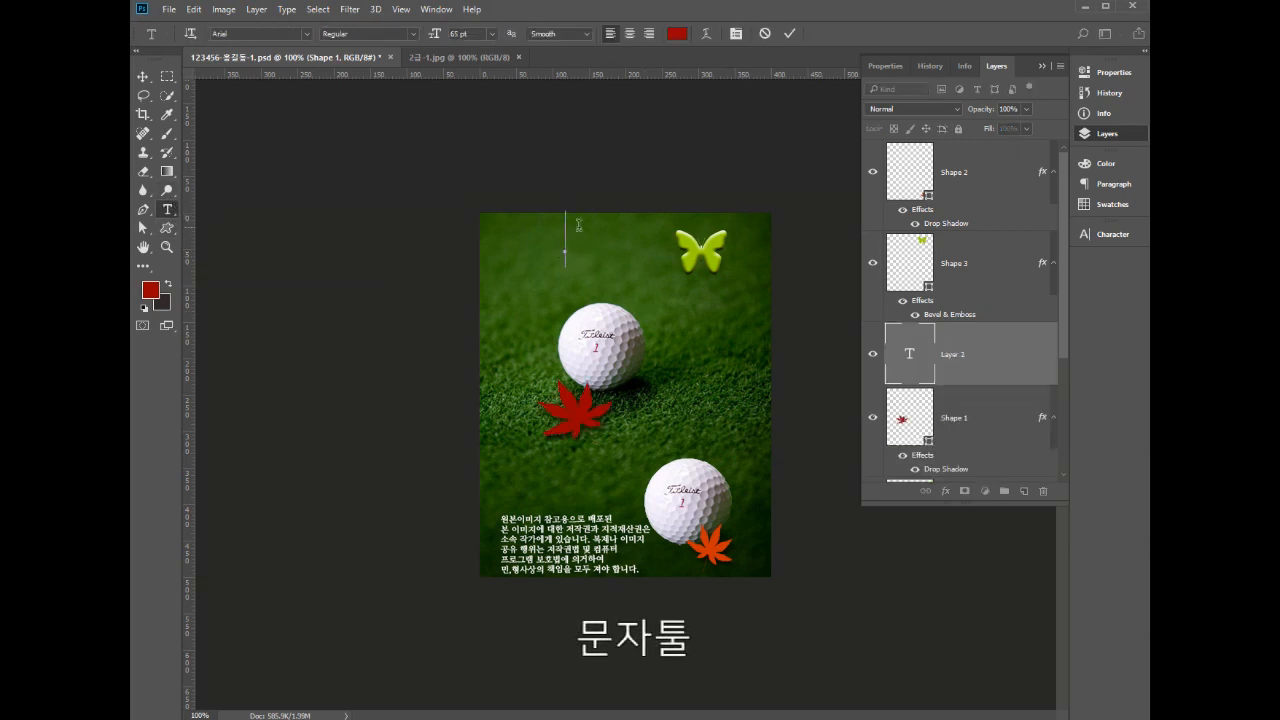
{"action": "type", "text": "Golf Clu"}
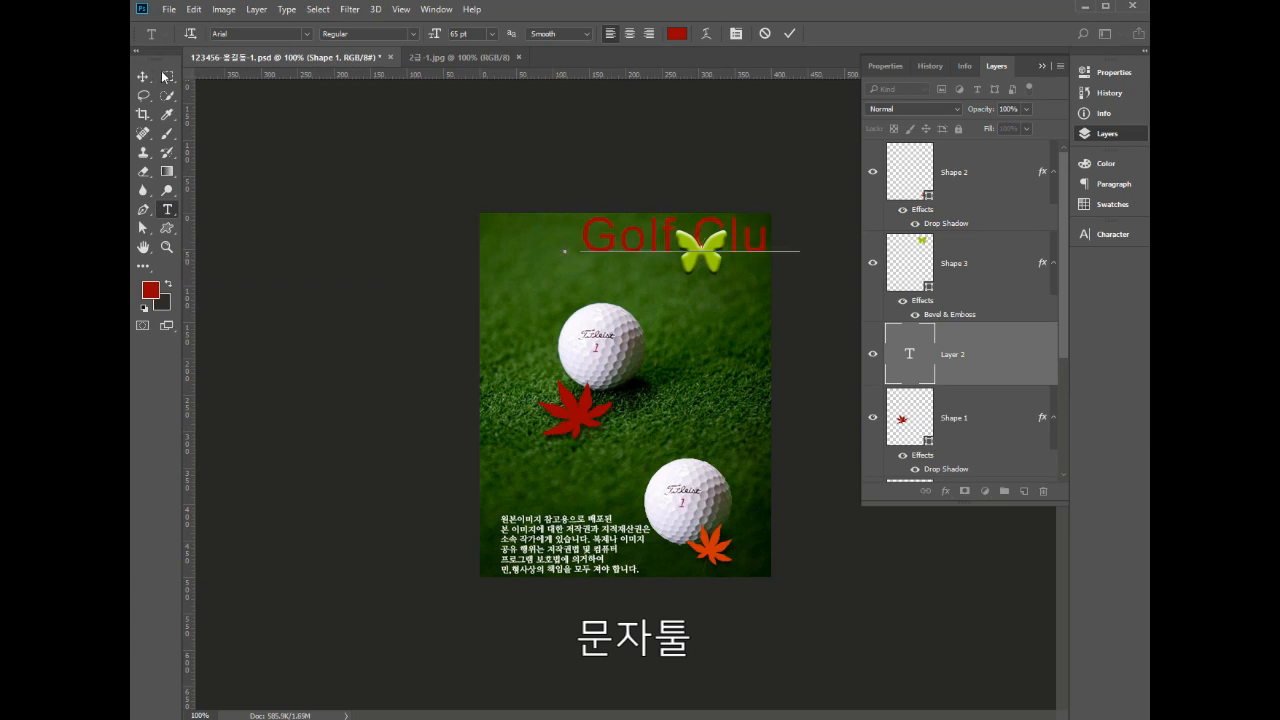
- Set the Golf Club text to Arial Bold at 65 pt and move it to the canvas's upper centre, above the first golf ball
{"action": "left_click", "coordinate": [253, 34]}
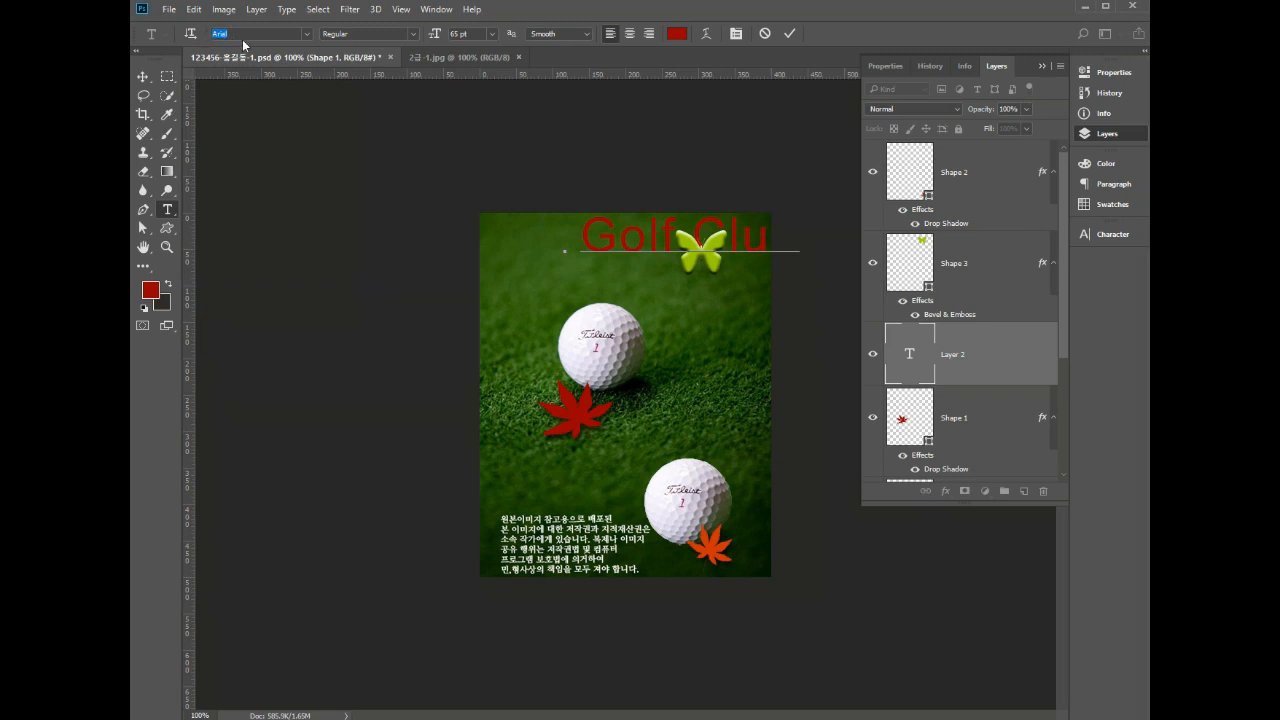
{"action": "left_click", "coordinate": [404, 33]}
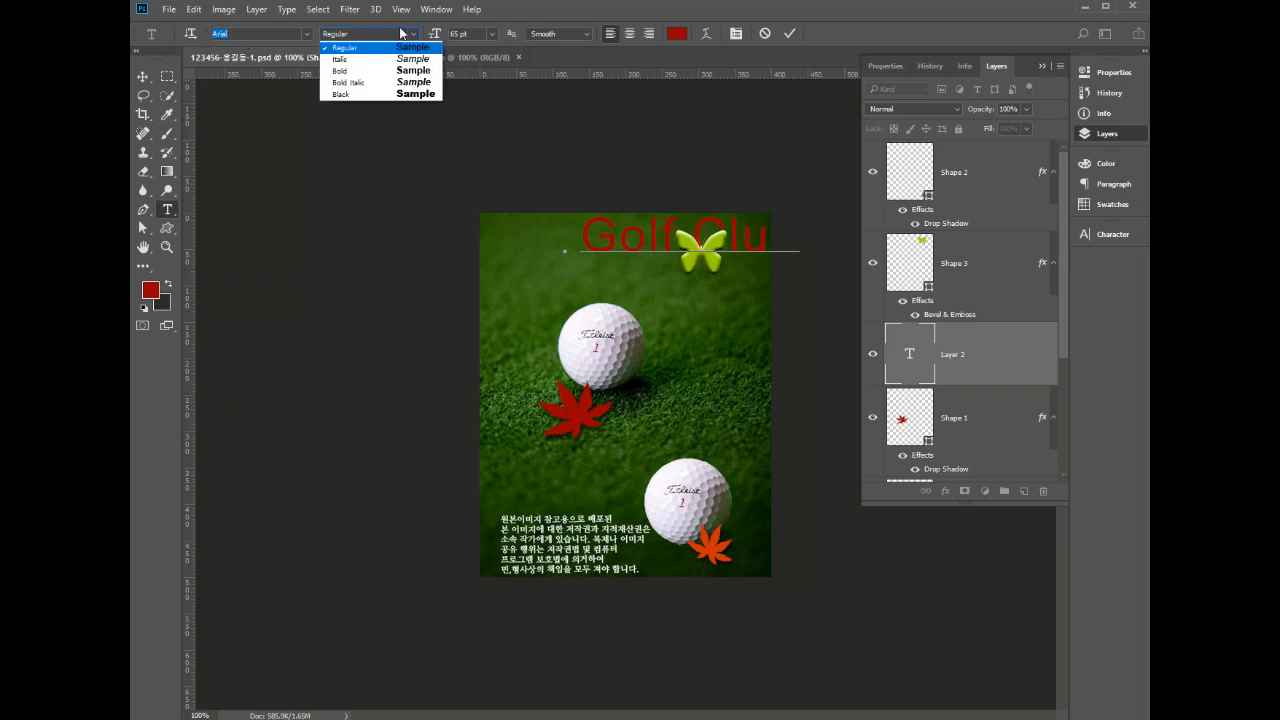
{"action": "left_click", "coordinate": [372, 118]}
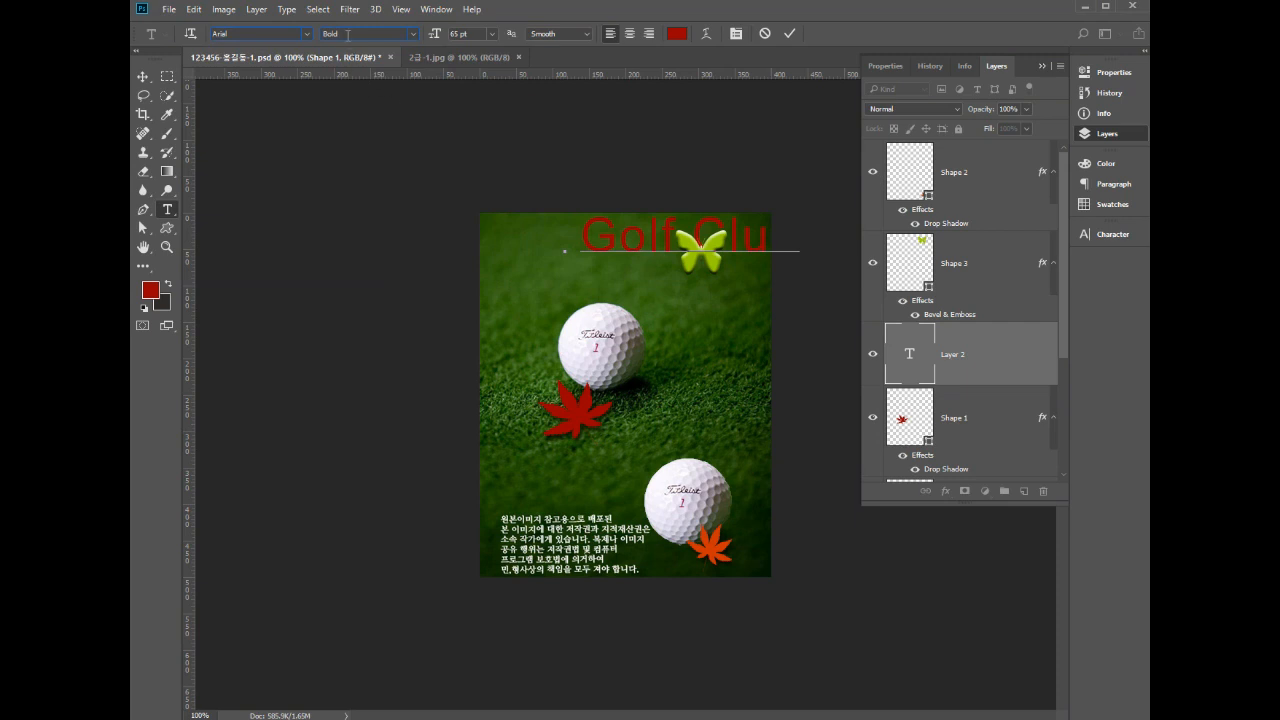
{"action": "left_click", "coordinate": [474, 34]}
{"action": "left_click_drag", "start_coordinate": [584, 232], "coordinate": [910, 231]}
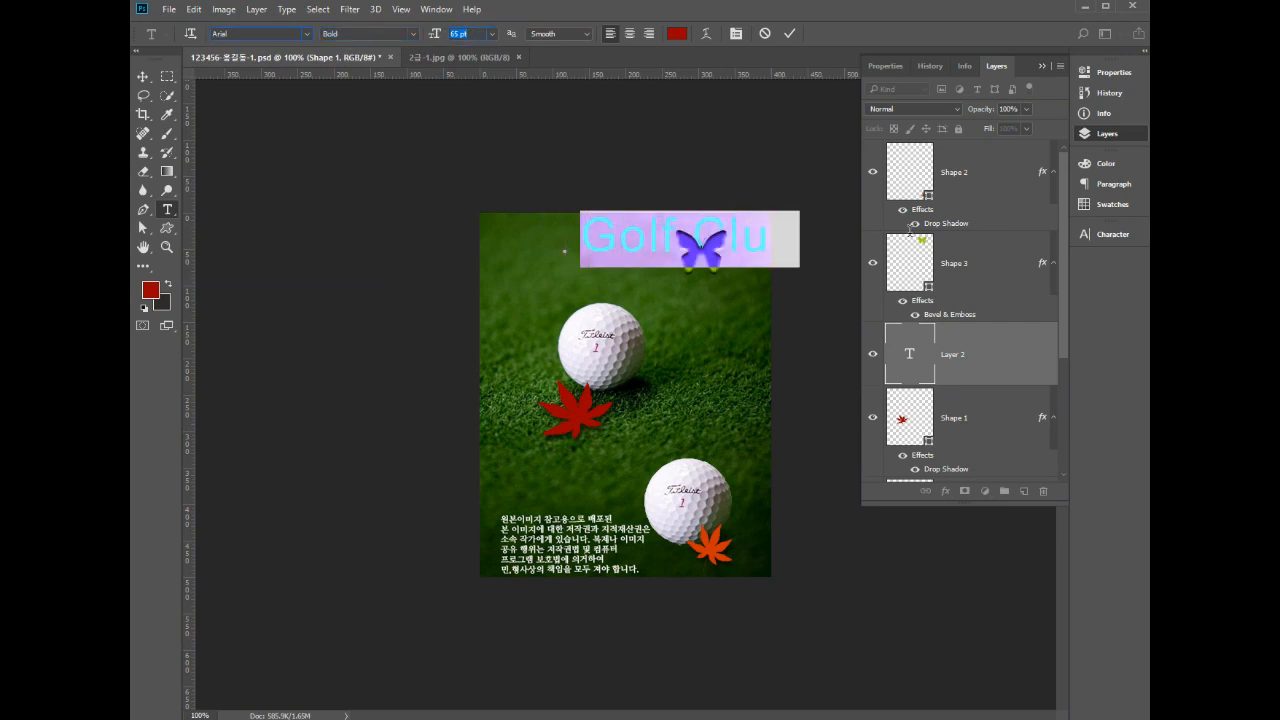
{"action": "left_click", "coordinate": [376, 33]}
{"action": "key", "text": "Down"}
{"action": "key", "text": "Down"}
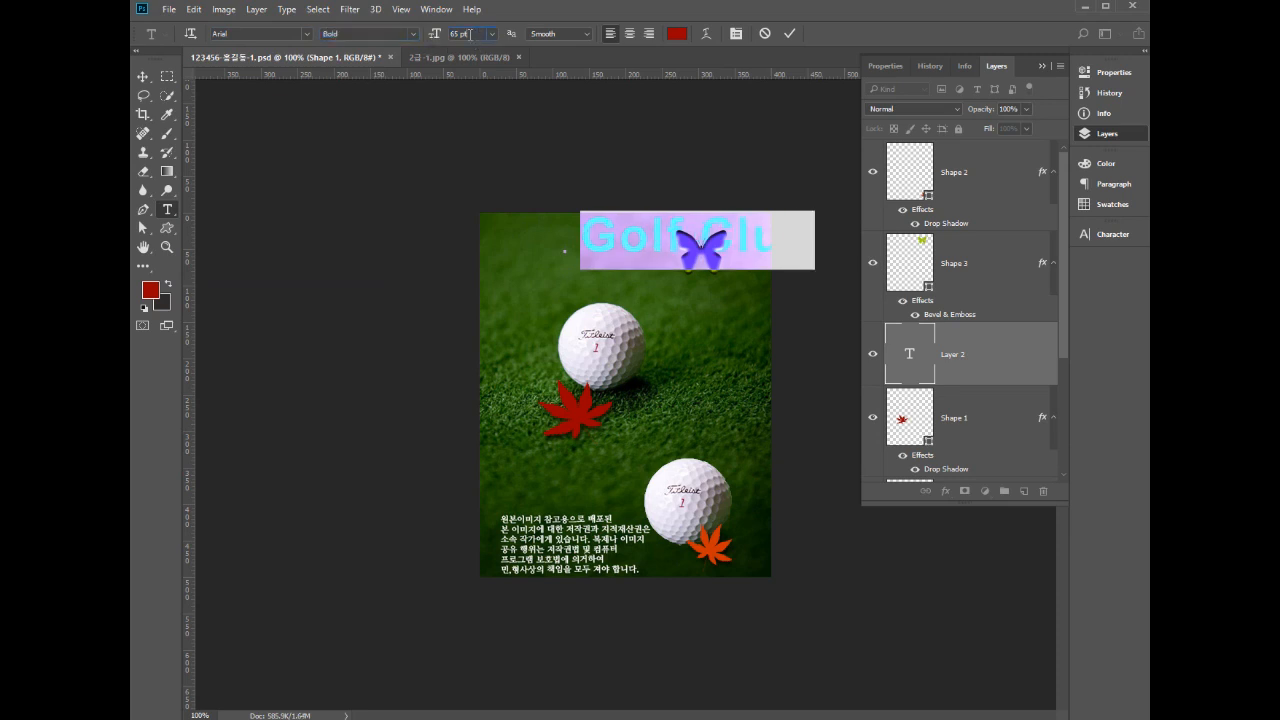
{"action": "left_click", "coordinate": [143, 76]}
{"action": "left_click_drag", "start_coordinate": [722, 240], "coordinate": [642, 277]}
- Check the gradient colours in the exam PDF and add a Gradient Overlay layer style to the Golf Club text
{"action": "left_click", "coordinate": [310, 718]}
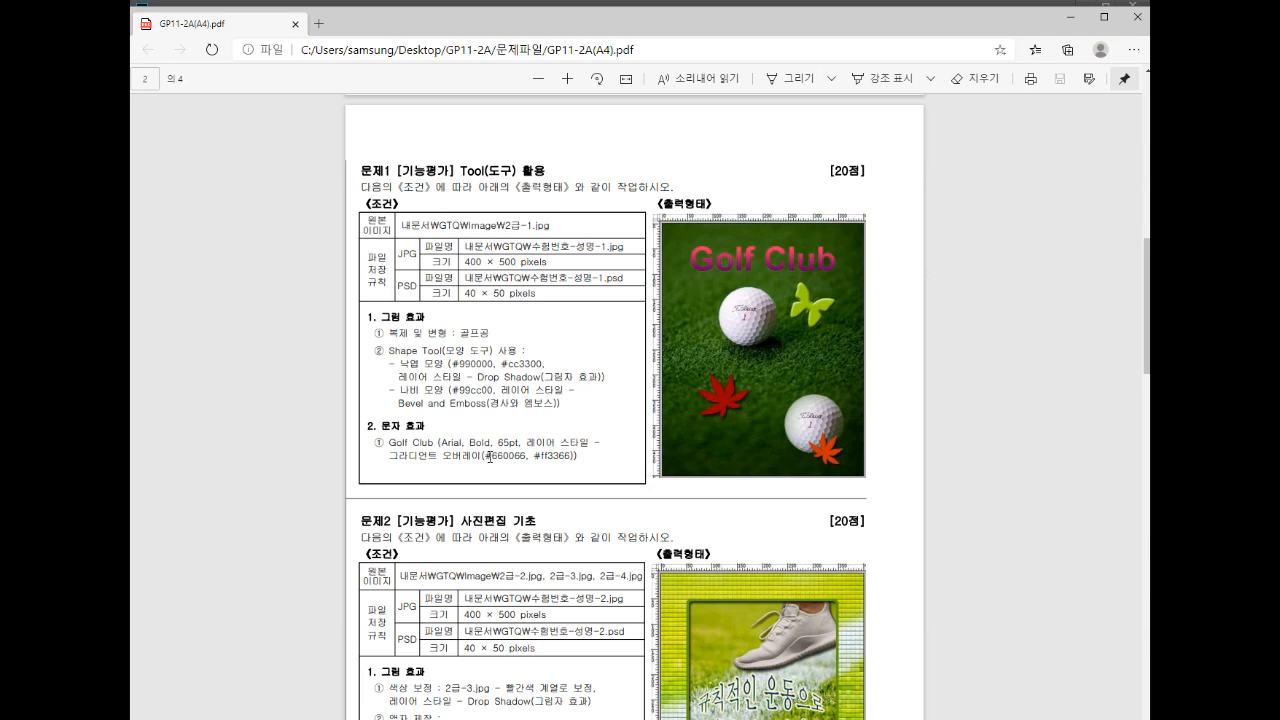
{"action": "left_click_drag", "start_coordinate": [524, 454], "coordinate": [493, 454]}
{"action": "key", "text": "alt+Tab"}
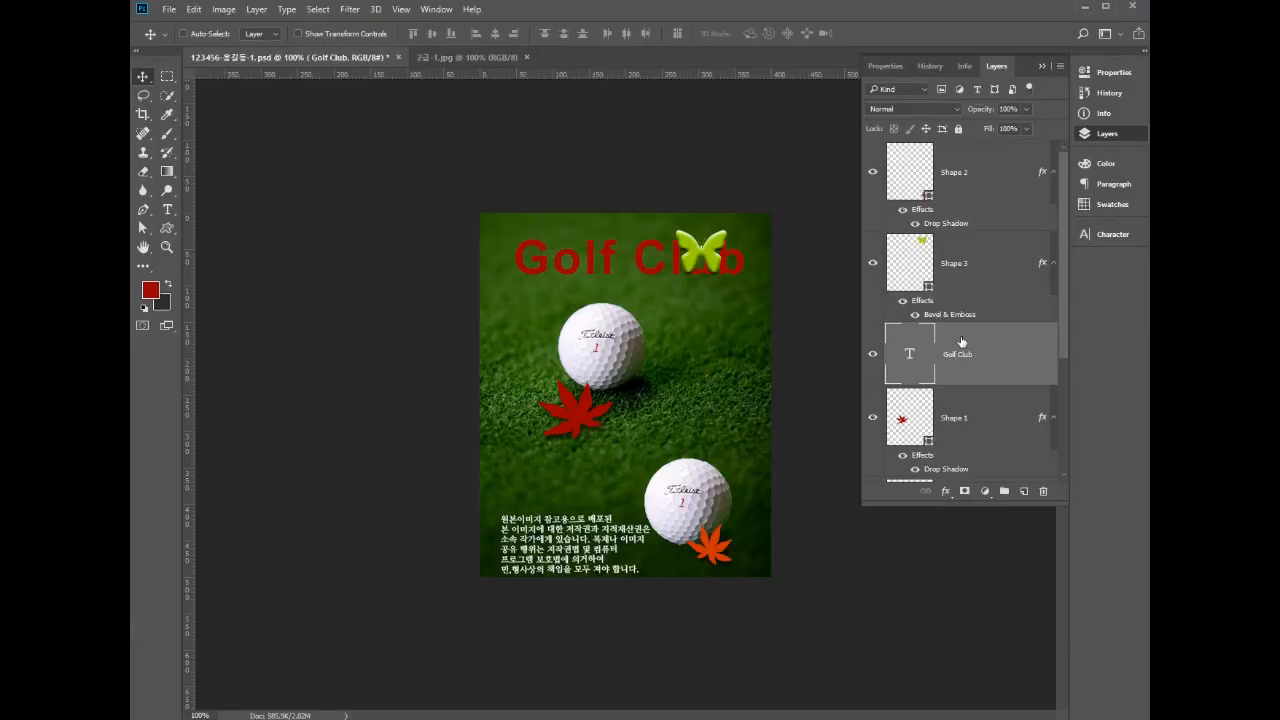
{"action": "left_click", "coordinate": [945, 491]}
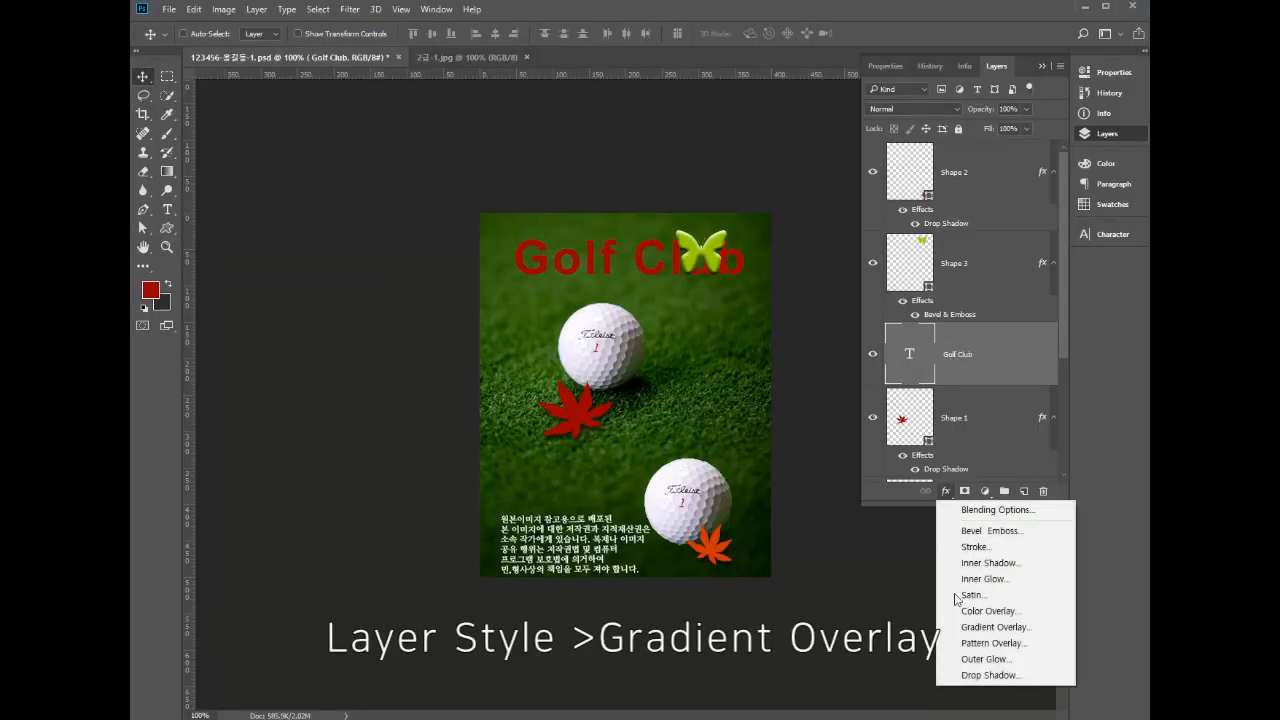
{"action": "left_click", "coordinate": [1025, 630]}
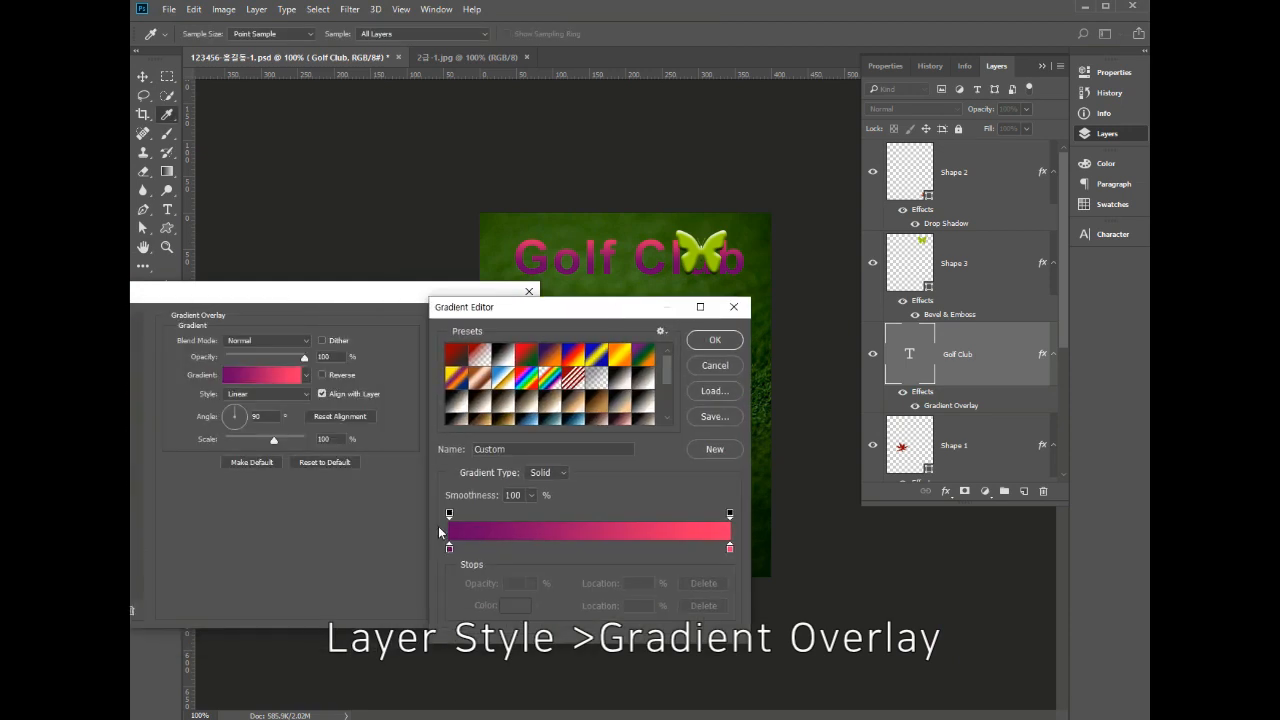
- Set the overlay gradient's start colour to #660066 and end colour to #ff3366, and apply it with a linear style at 90°
{"action": "double_click", "coordinate": [449, 548]}
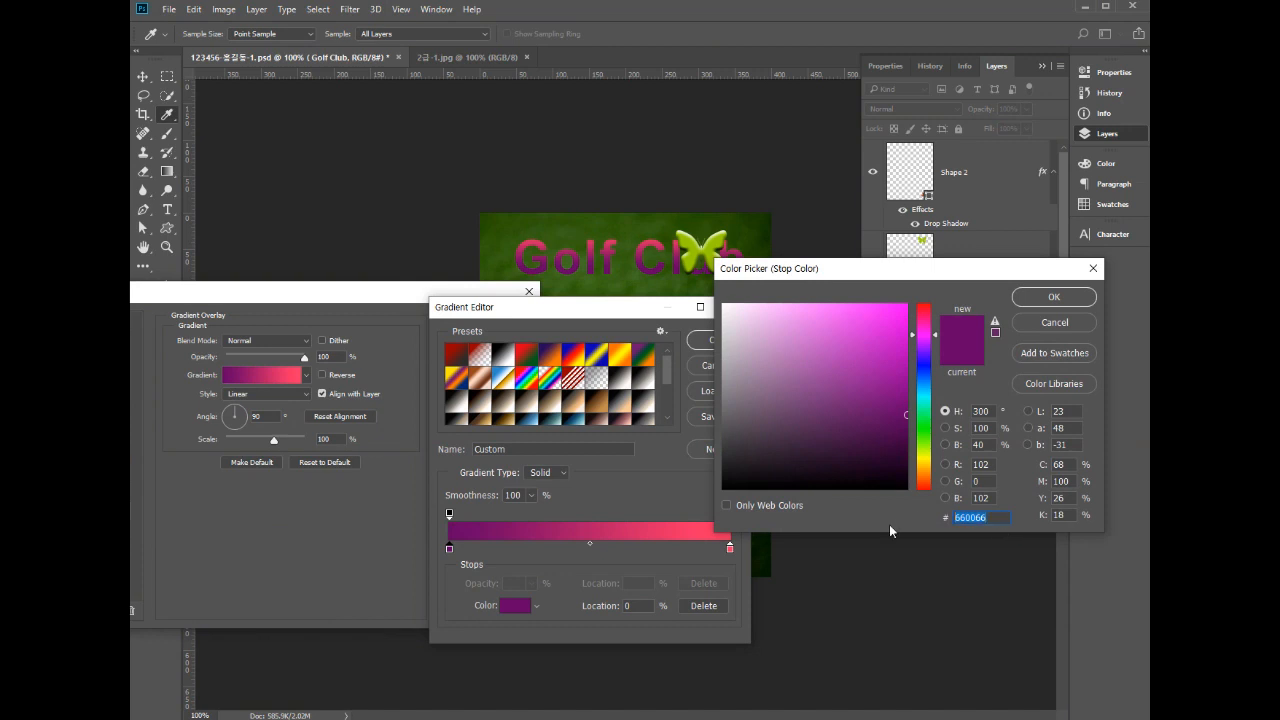
{"action": "left_click", "coordinate": [1054, 297]}
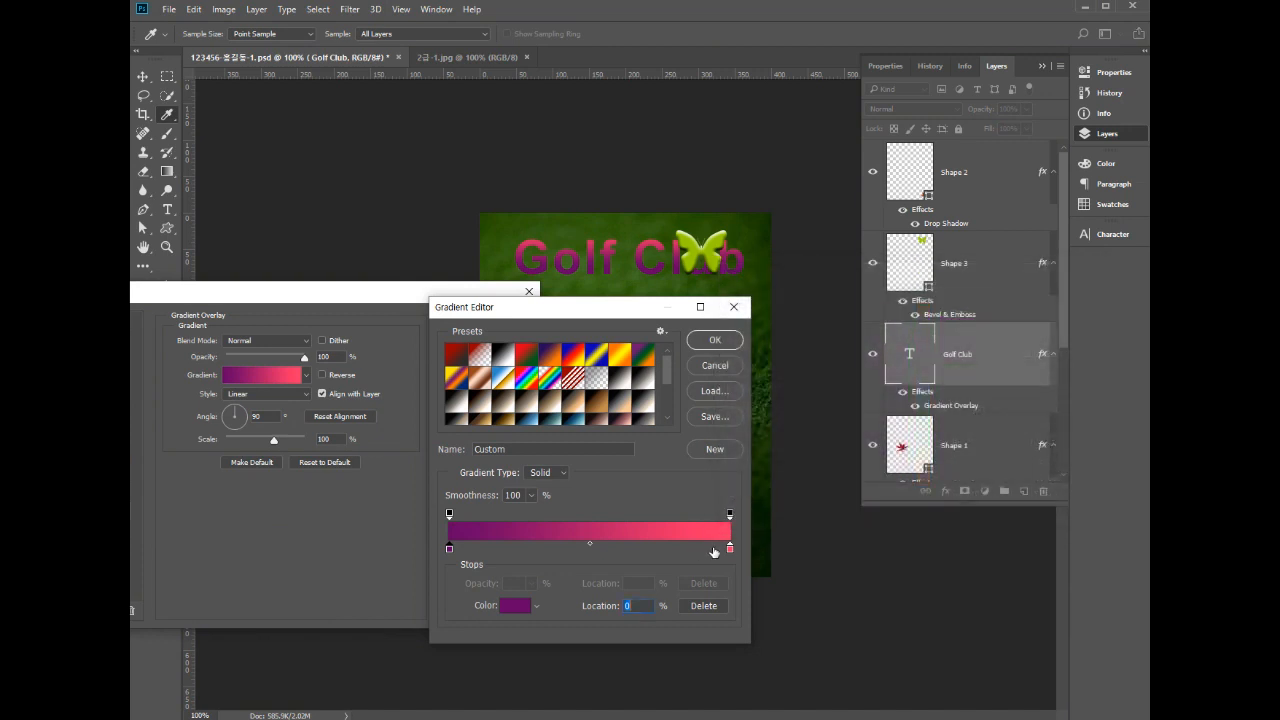
{"action": "double_click", "coordinate": [730, 548]}
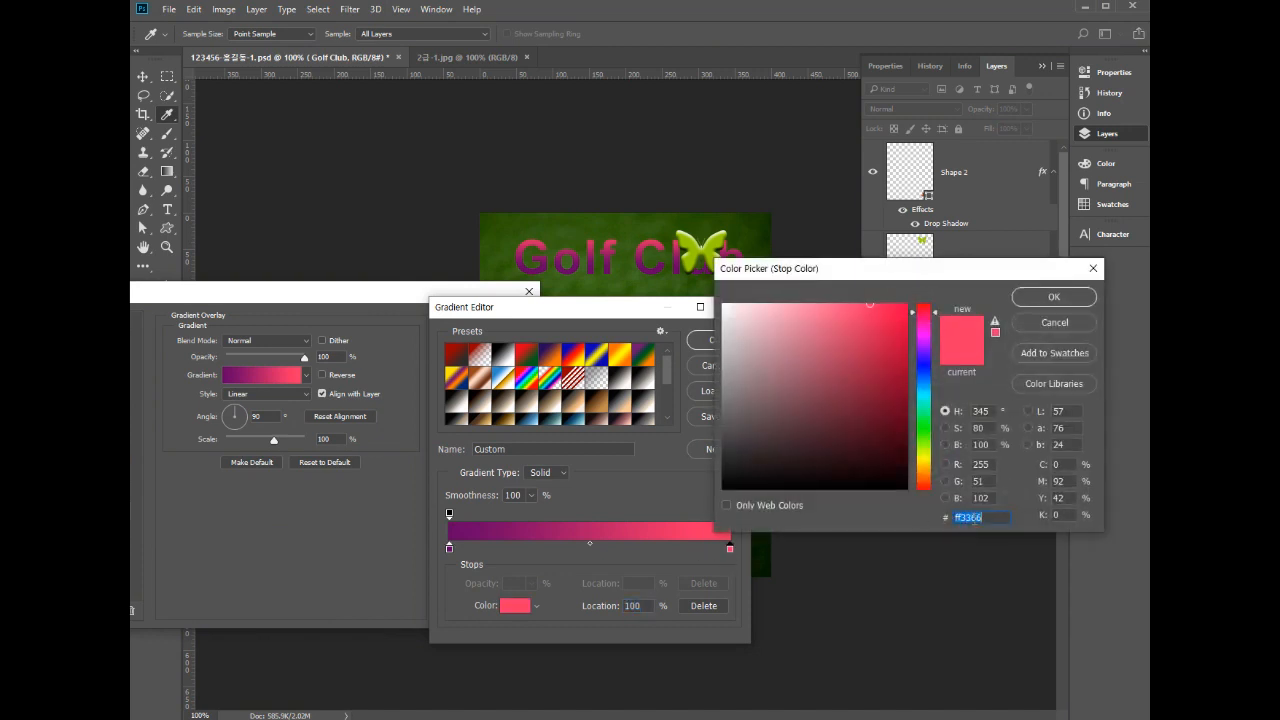
{"action": "left_click", "coordinate": [982, 517]}
{"action": "double_click", "coordinate": [982, 517]}
{"action": "left_click", "coordinate": [1043, 300]}
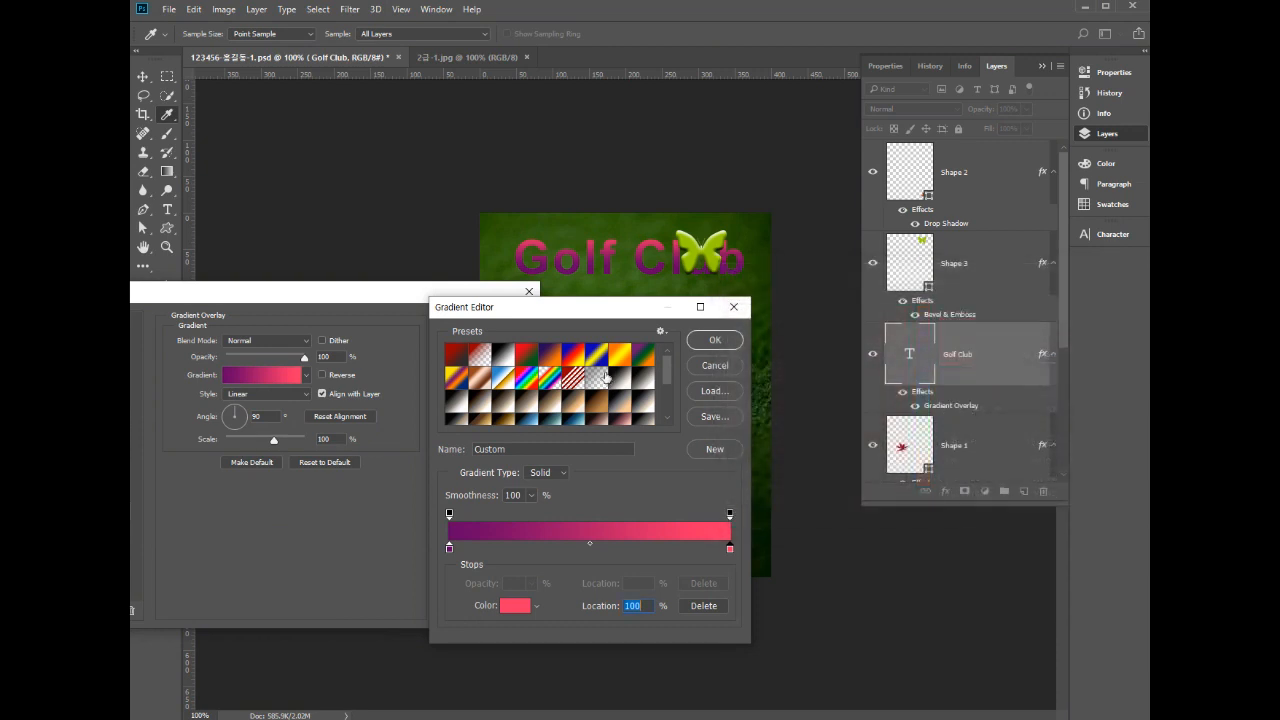
{"action": "left_click", "coordinate": [706, 340]}
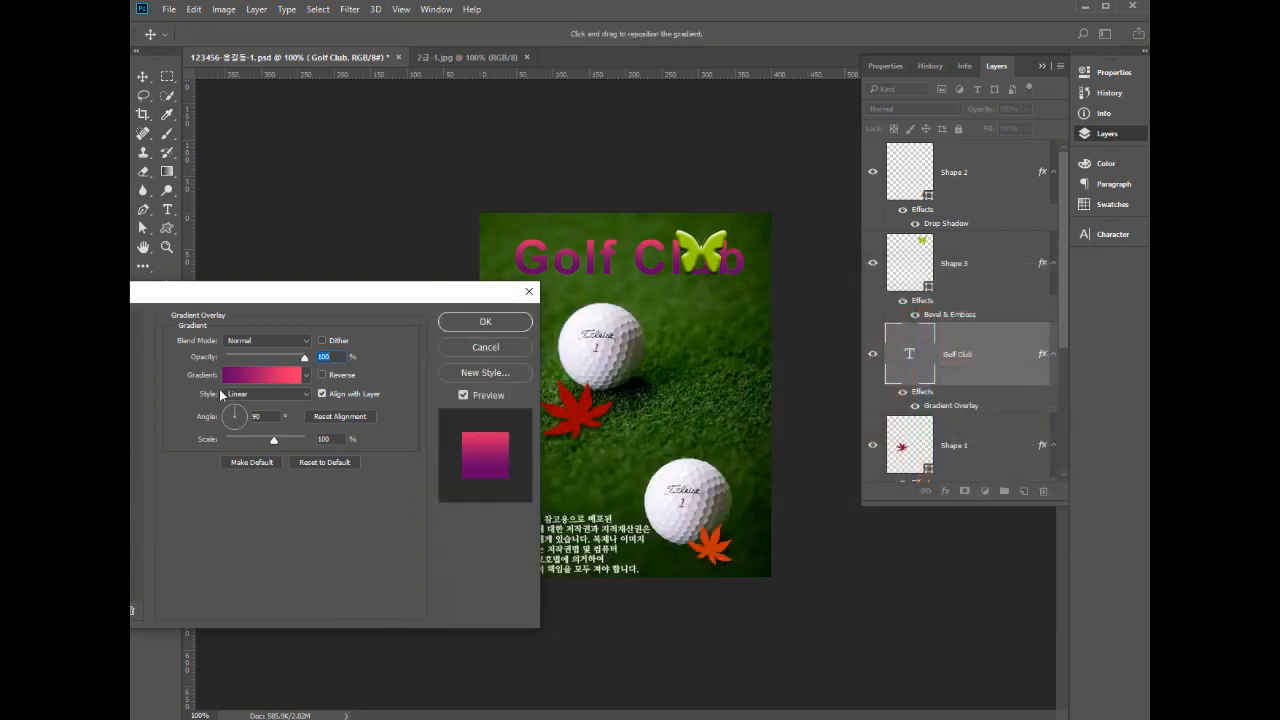
{"action": "left_click_drag", "start_coordinate": [289, 296], "coordinate": [256, 258]}
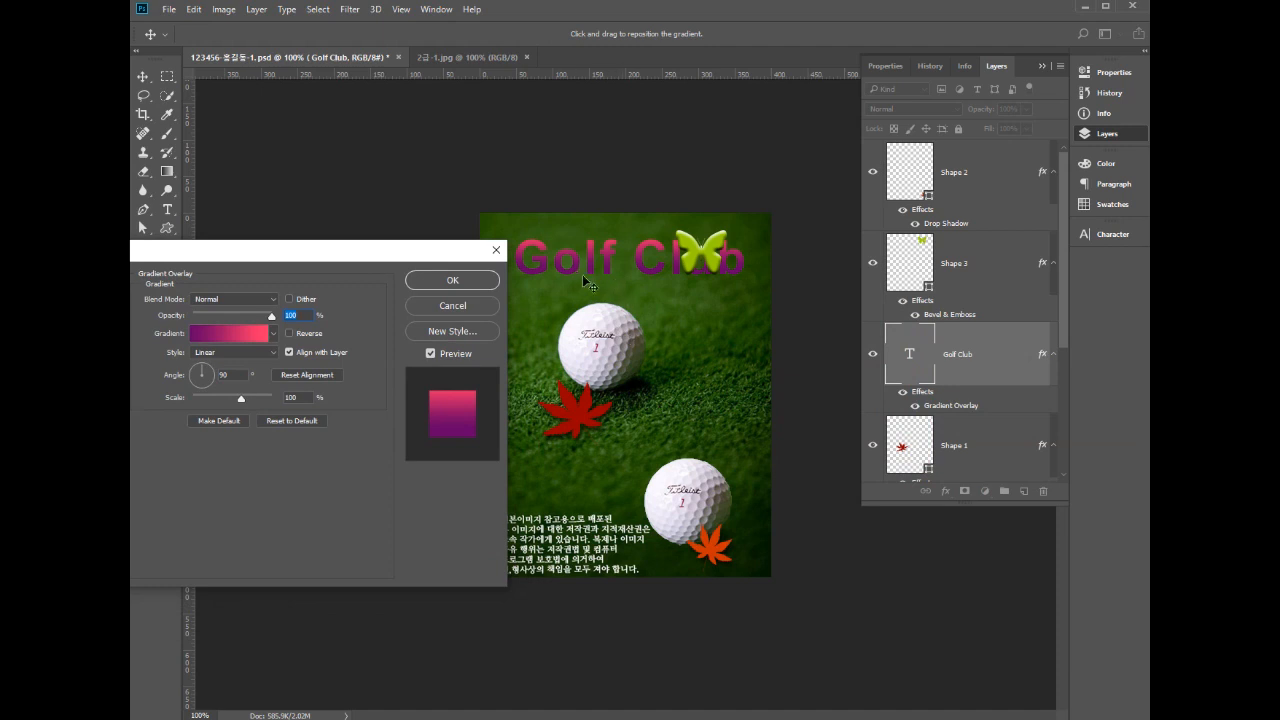
{"action": "left_click", "coordinate": [225, 374]}
{"action": "left_click", "coordinate": [471, 283]}
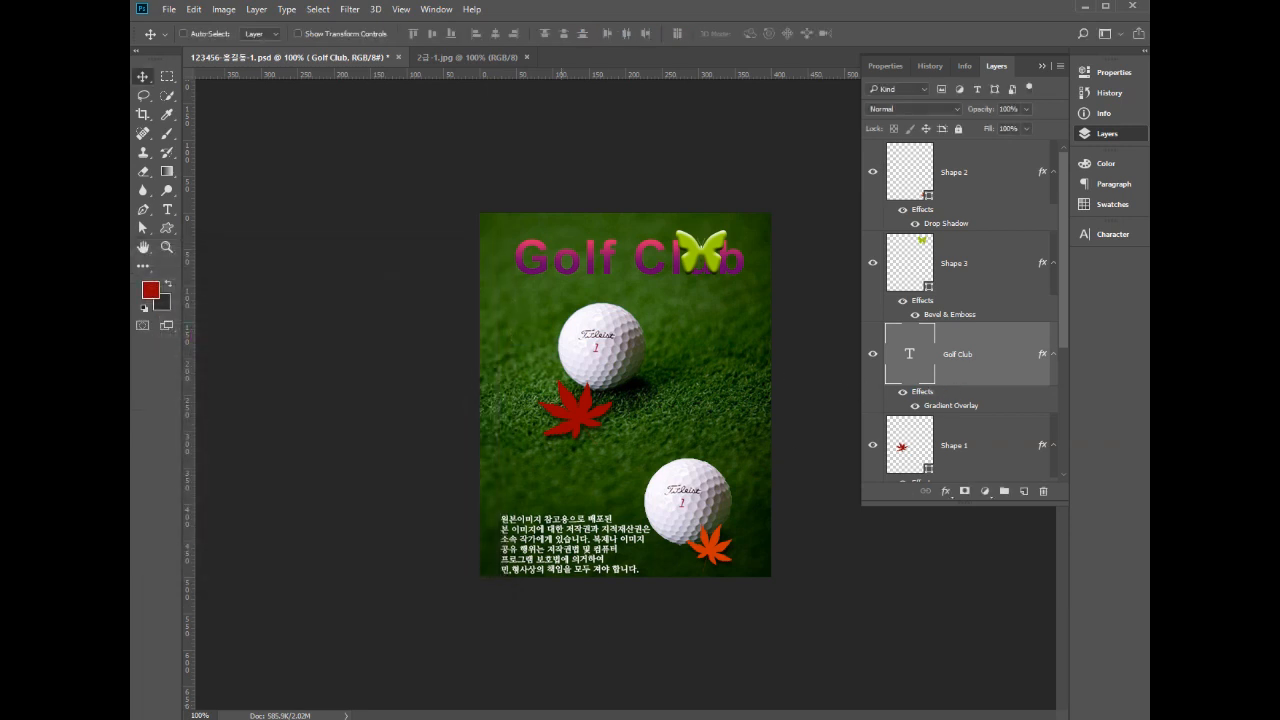
- Switch to the exam PDF, then move and narrow its window so it sits beside the golf canvas without covering it
{"action": "key", "text": "alt+Tab"}
{"action": "left_click_drag", "start_coordinate": [748, 26], "coordinate": [0, 38]}
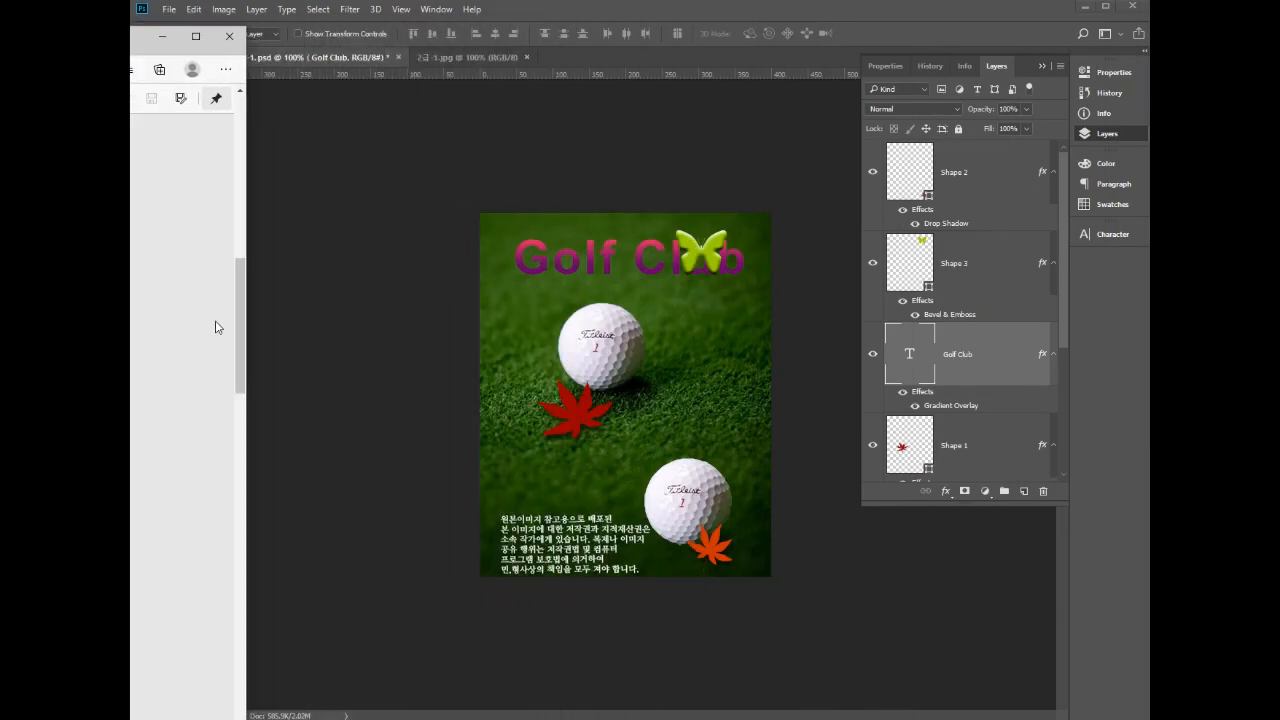
{"action": "left_click", "coordinate": [249, 328]}
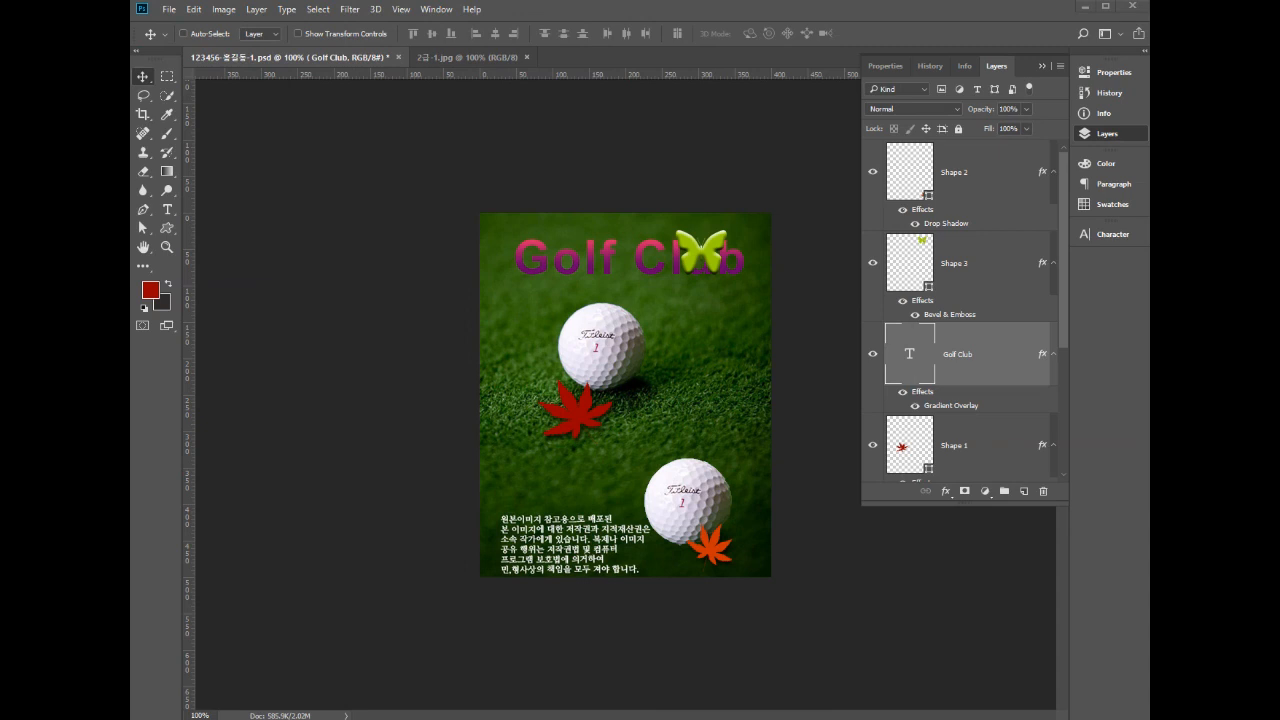
{"action": "left_click_drag", "start_coordinate": [0, 38], "coordinate": [55, 22]}
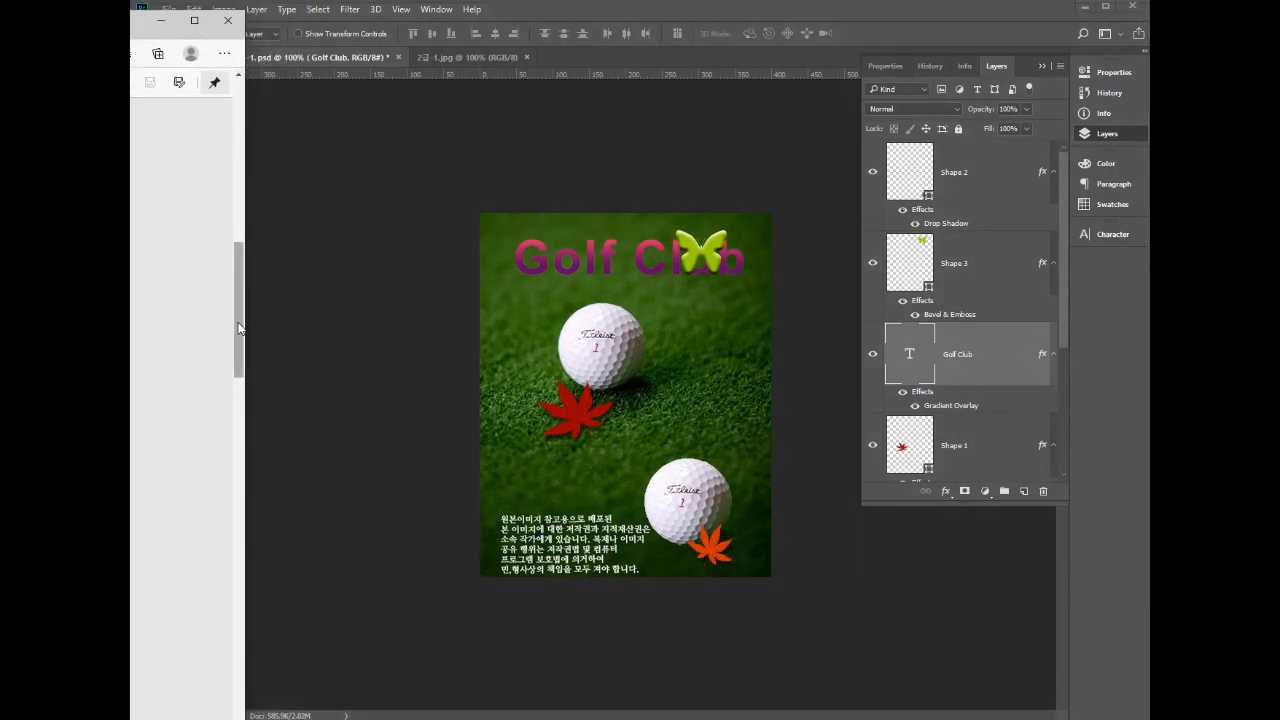
{"action": "left_click_drag", "start_coordinate": [245, 323], "coordinate": [144, 325]}
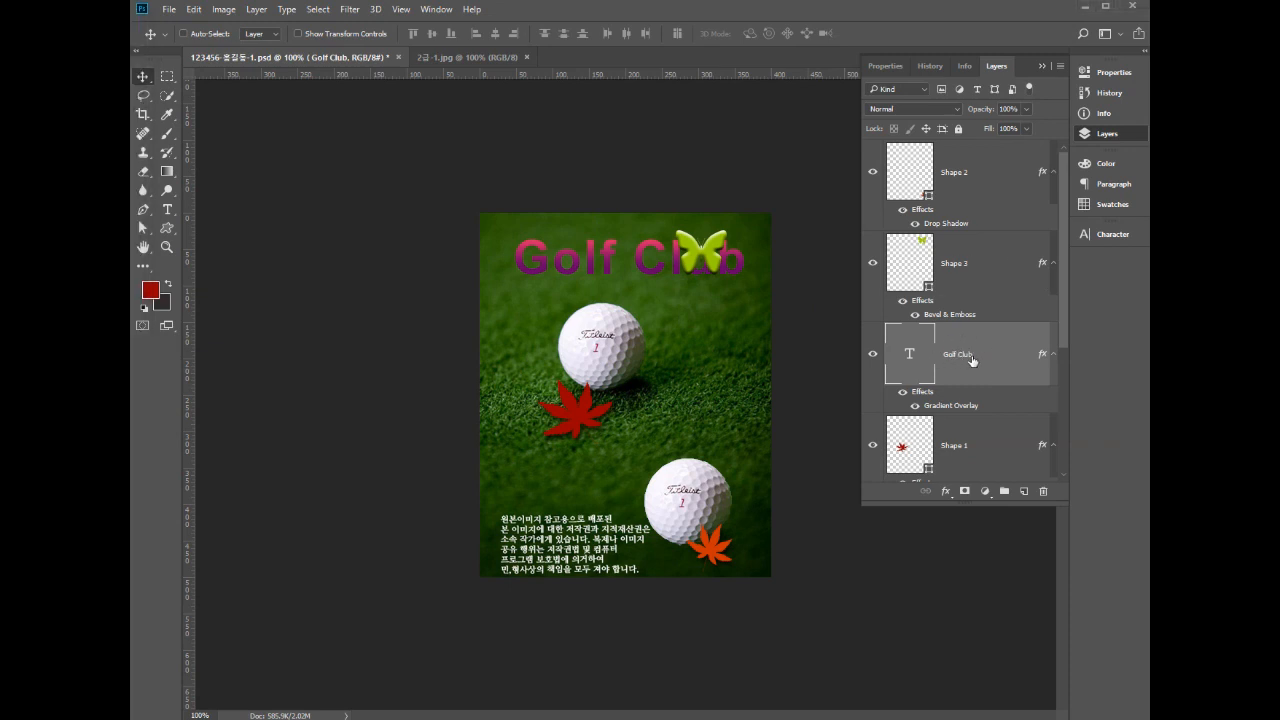
- Place the Golf Club layer at the top of the stack, and reposition the butterfly right of the first golf ball, tilted clockwise
{"action": "left_click_drag", "start_coordinate": [974, 360], "coordinate": [951, 172]}
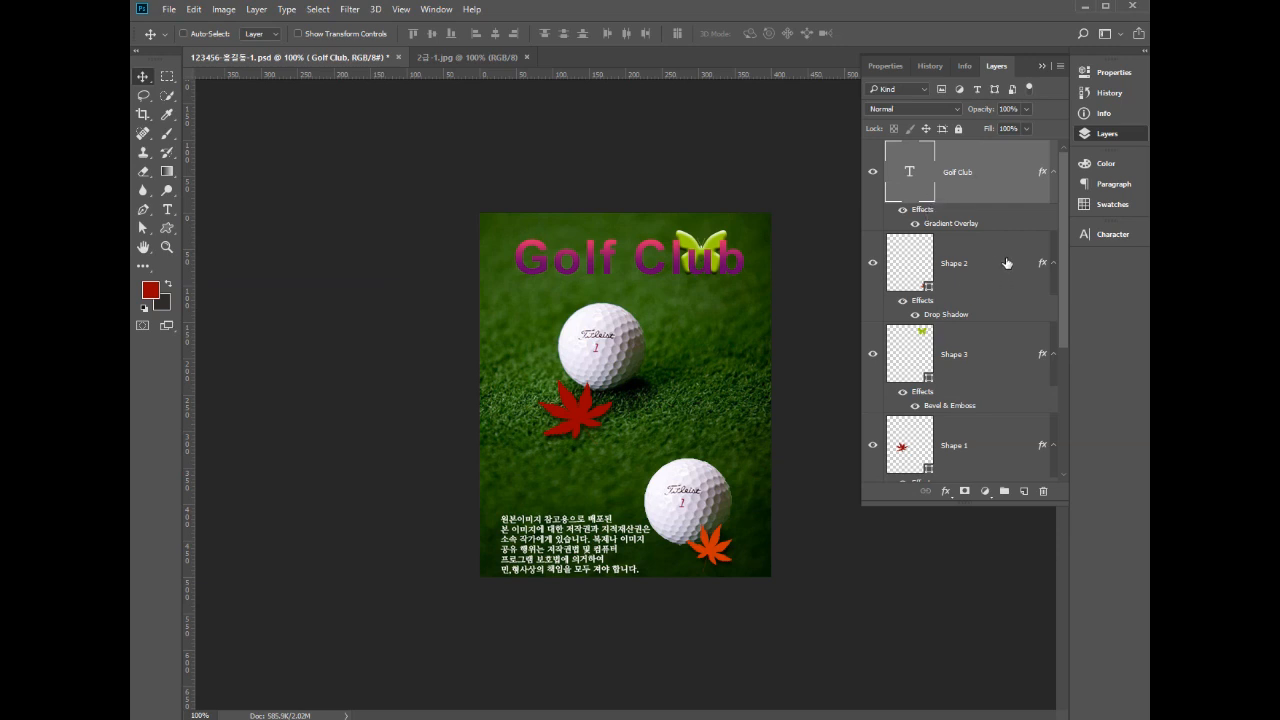
{"action": "left_click", "coordinate": [975, 352]}
{"action": "left_click_drag", "start_coordinate": [716, 273], "coordinate": [694, 346]}
{"action": "key", "text": "ctrl+t"}
{"action": "key", "text": "Return"}
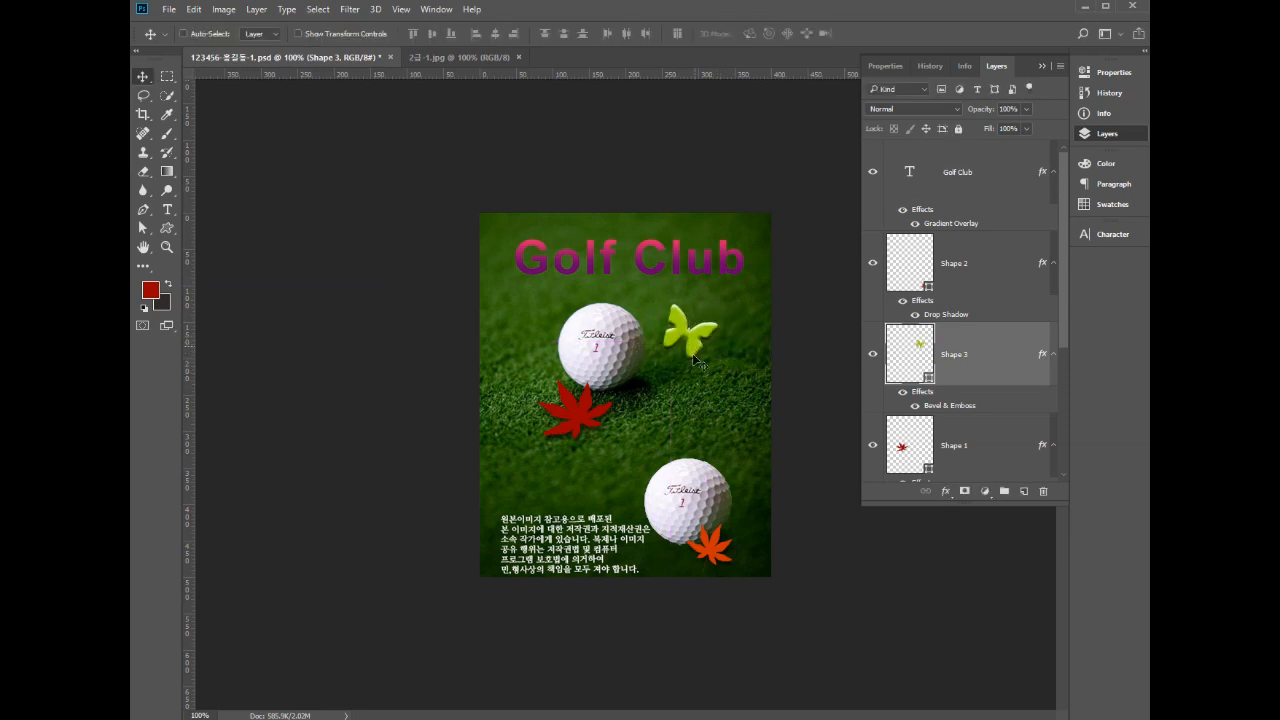
- Move the red leaf down onto the grass below the first golf ball and scale it down slightly
{"action": "left_click_drag", "start_coordinate": [581, 405], "coordinate": [574, 465]}
{"action": "key", "text": "ctrl+t"}
{"action": "left_click_drag", "start_coordinate": [605, 423], "coordinate": [599, 429]}
{"action": "key", "text": "Return"}
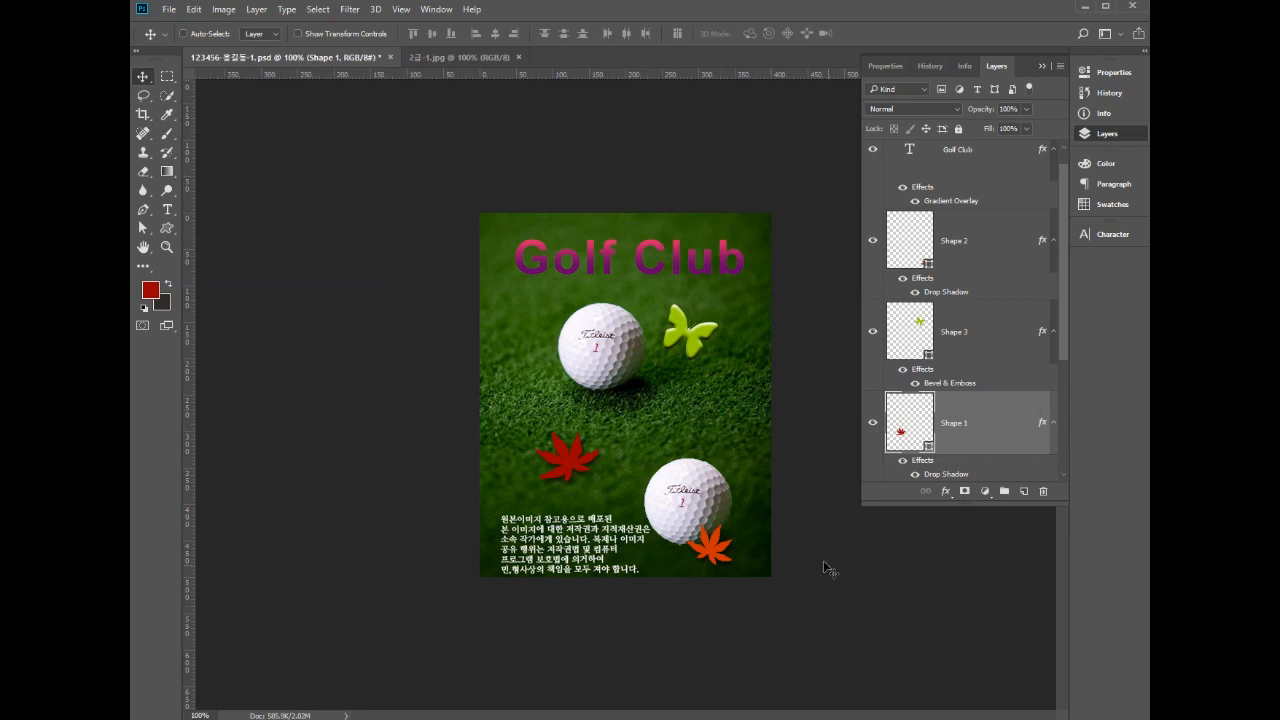
- Shrink the second golf ball in the canvas's lower-right area and shift the orange leaf onto the ball's lower edge
{"action": "left_click_drag", "start_coordinate": [688, 496], "coordinate": [750, 462]}
{"action": "key", "text": "ctrl+t"}
{"action": "key", "text": "Return"}
{"action": "left_click_drag", "start_coordinate": [715, 554], "coordinate": [722, 549]}
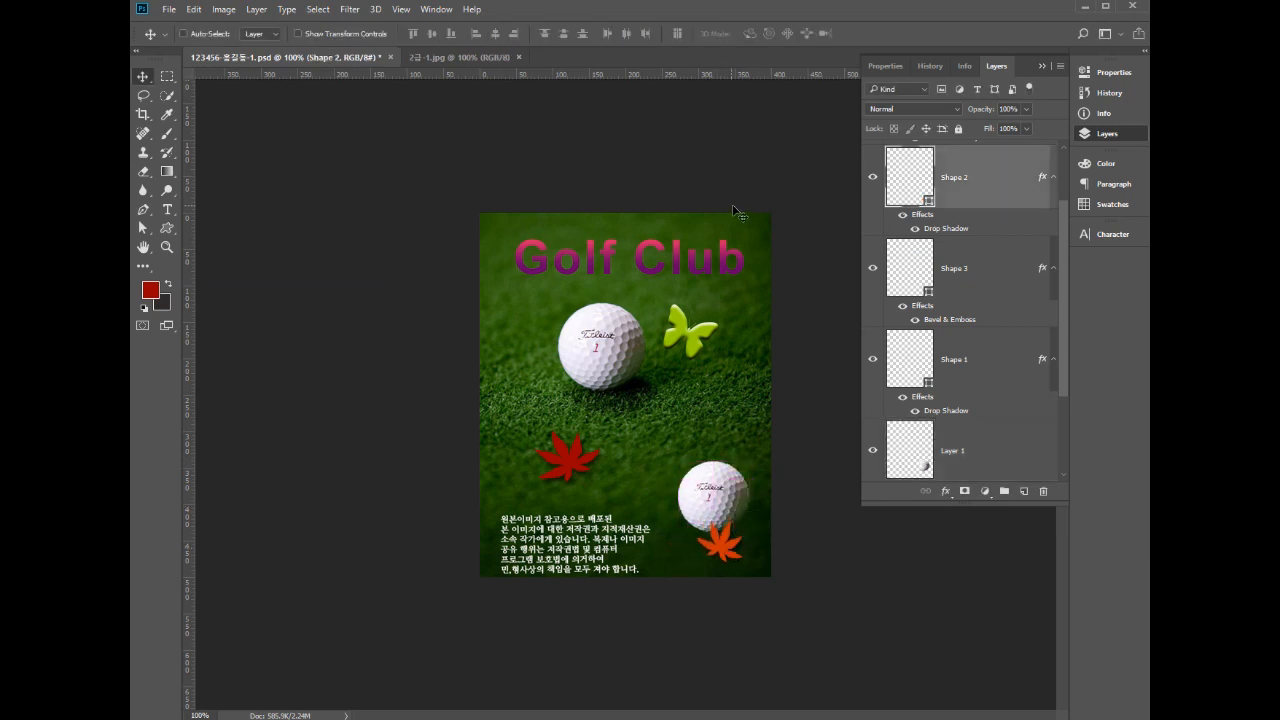
- Set the tracking of the Golf Club text to 0
{"action": "scroll", "coordinate": [994, 377], "scroll_direction": "up", "scroll_amount": 2}
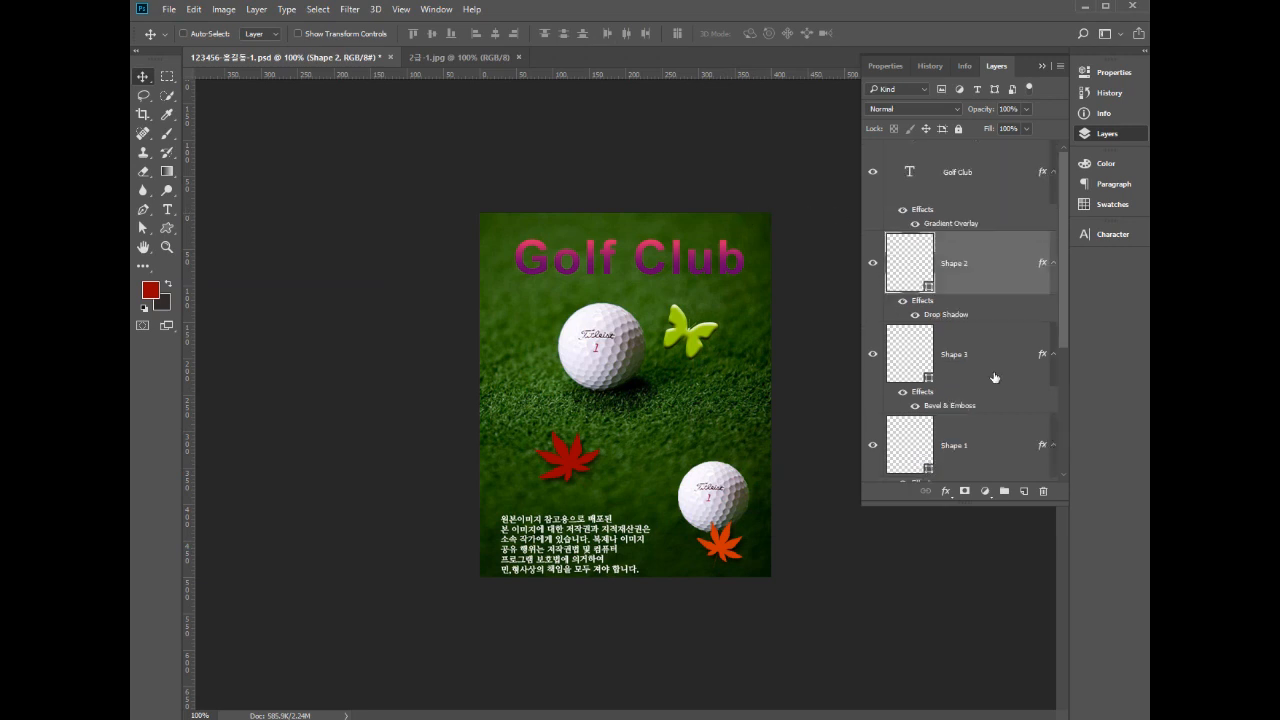
{"action": "double_click", "coordinate": [907, 167]}
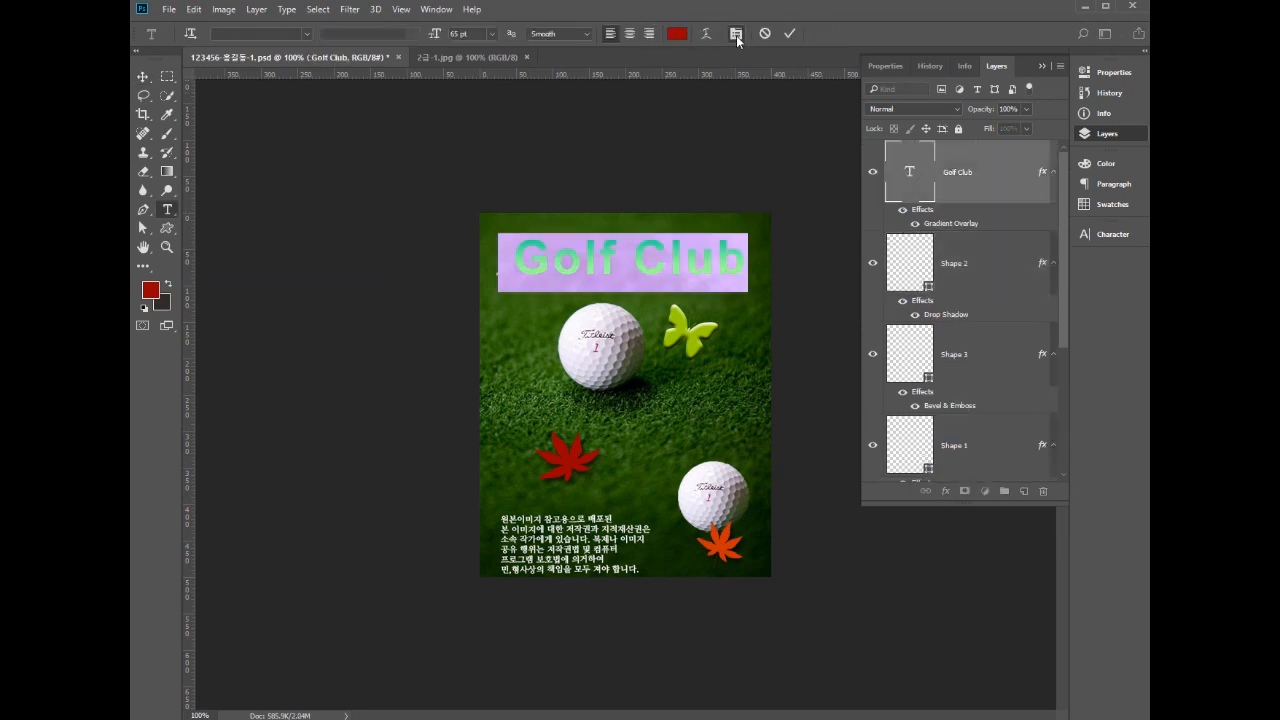
{"action": "left_click", "coordinate": [735, 33]}
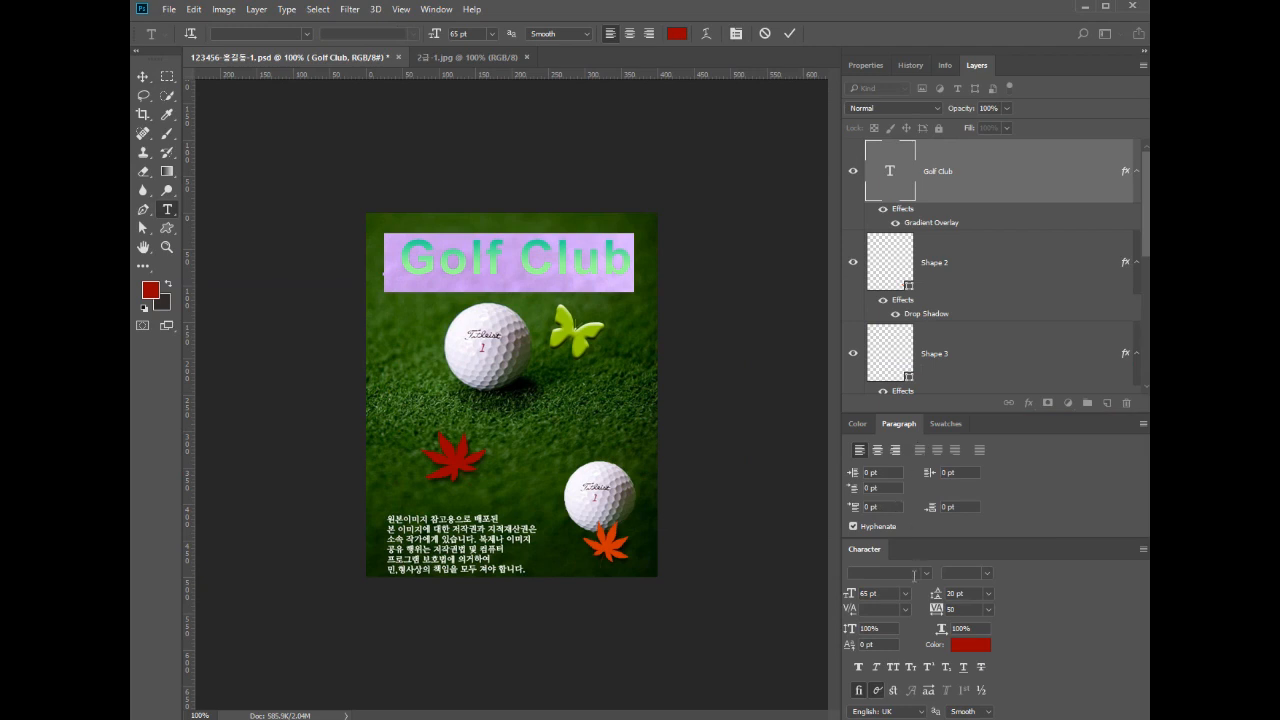
{"action": "left_click", "coordinate": [987, 609]}
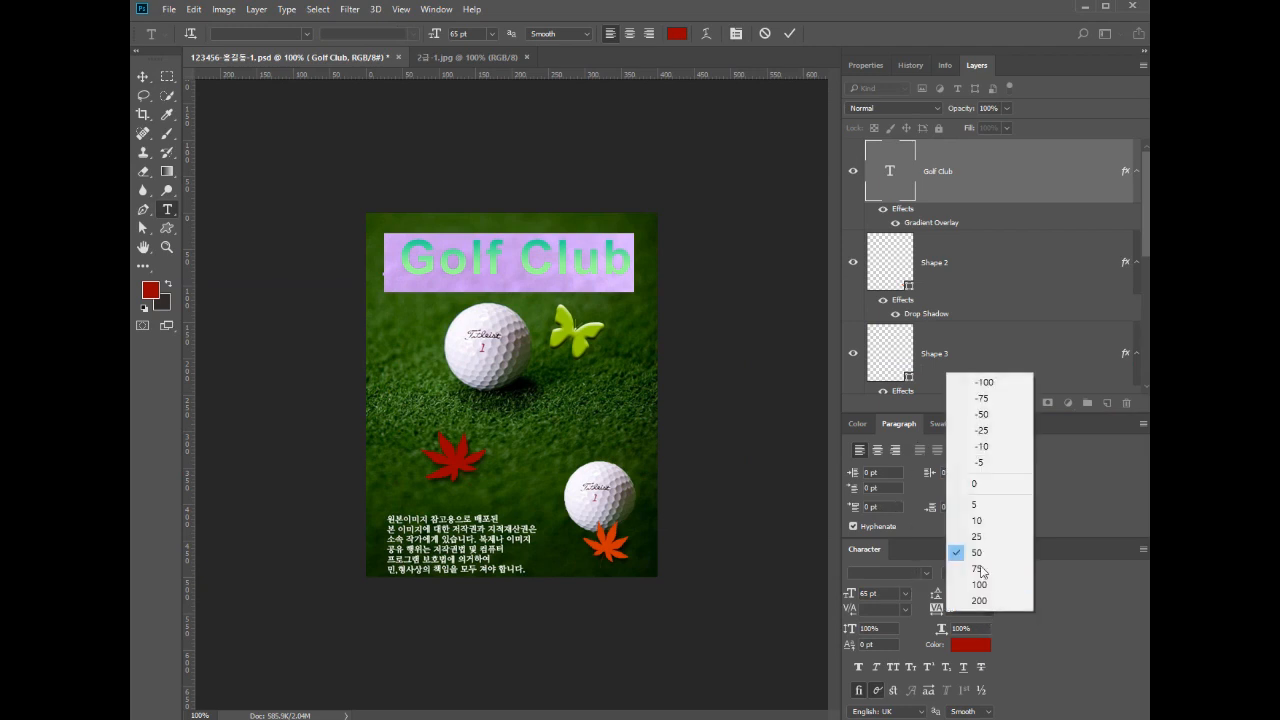
{"action": "left_click", "coordinate": [971, 486]}
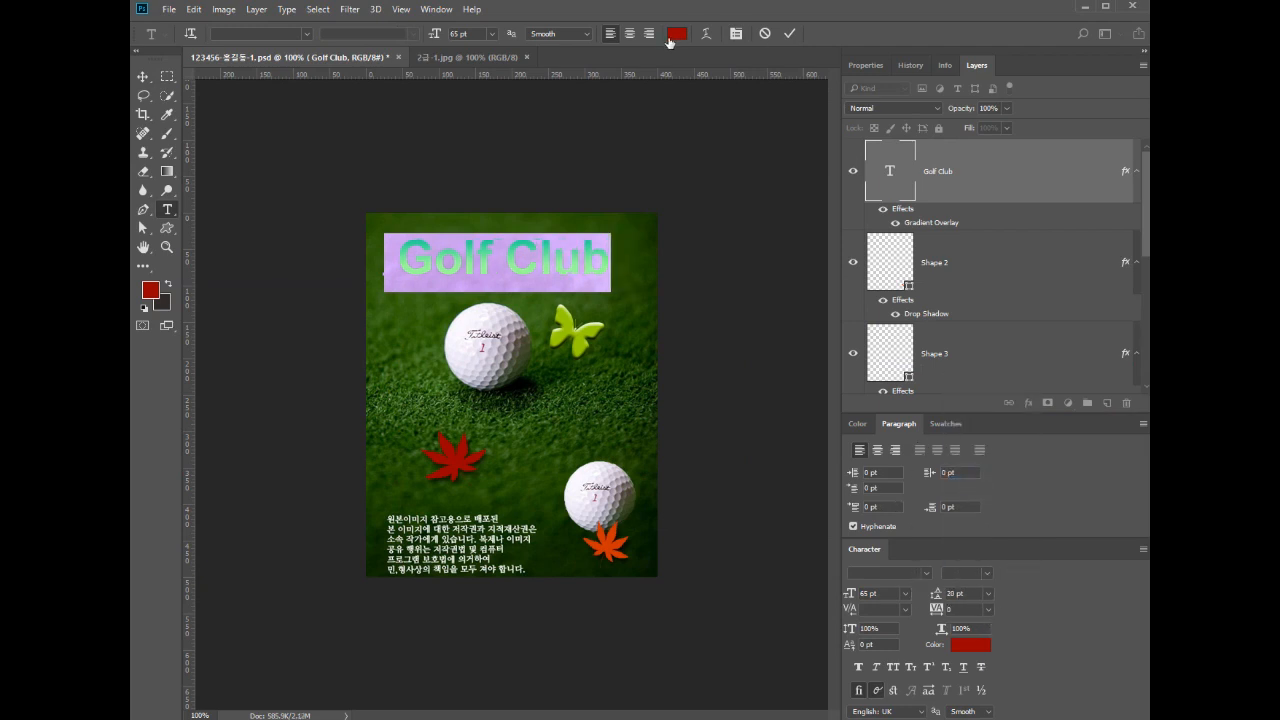
- Centre-align the Golf Club text and move it to the canvas's horizontal centre near the upper edge
{"action": "left_click", "coordinate": [629, 33]}
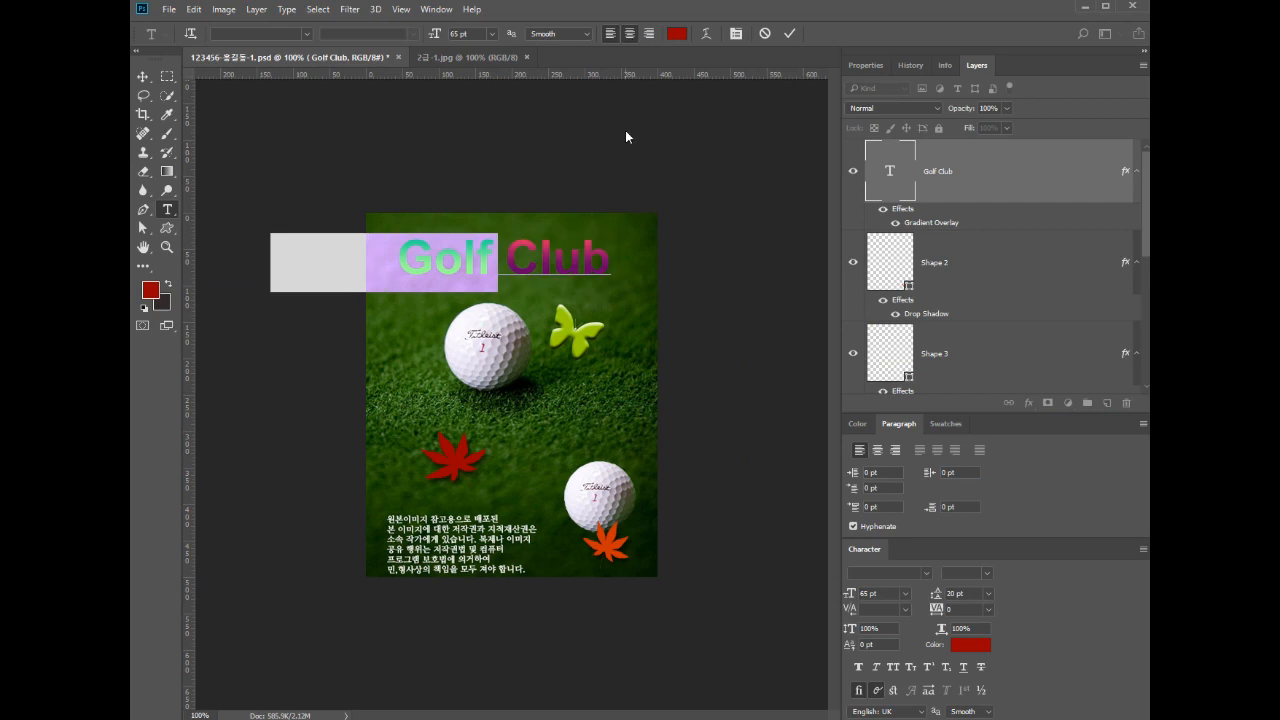
{"action": "left_click", "coordinate": [143, 76]}
{"action": "left_click_drag", "start_coordinate": [413, 277], "coordinate": [575, 279]}
{"action": "key", "text": "ctrl+a"}
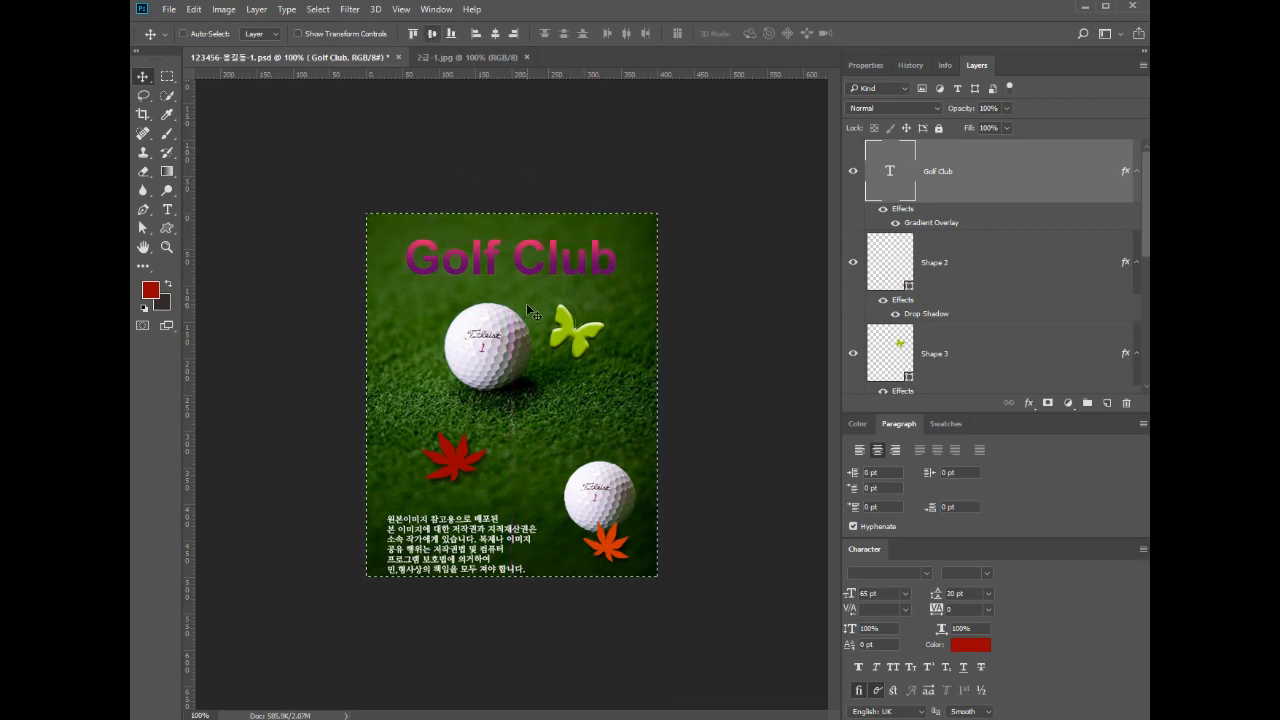
{"action": "left_click", "coordinate": [432, 33]}
{"action": "left_click", "coordinate": [183, 33]}
{"action": "key", "text": "ctrl+z"}
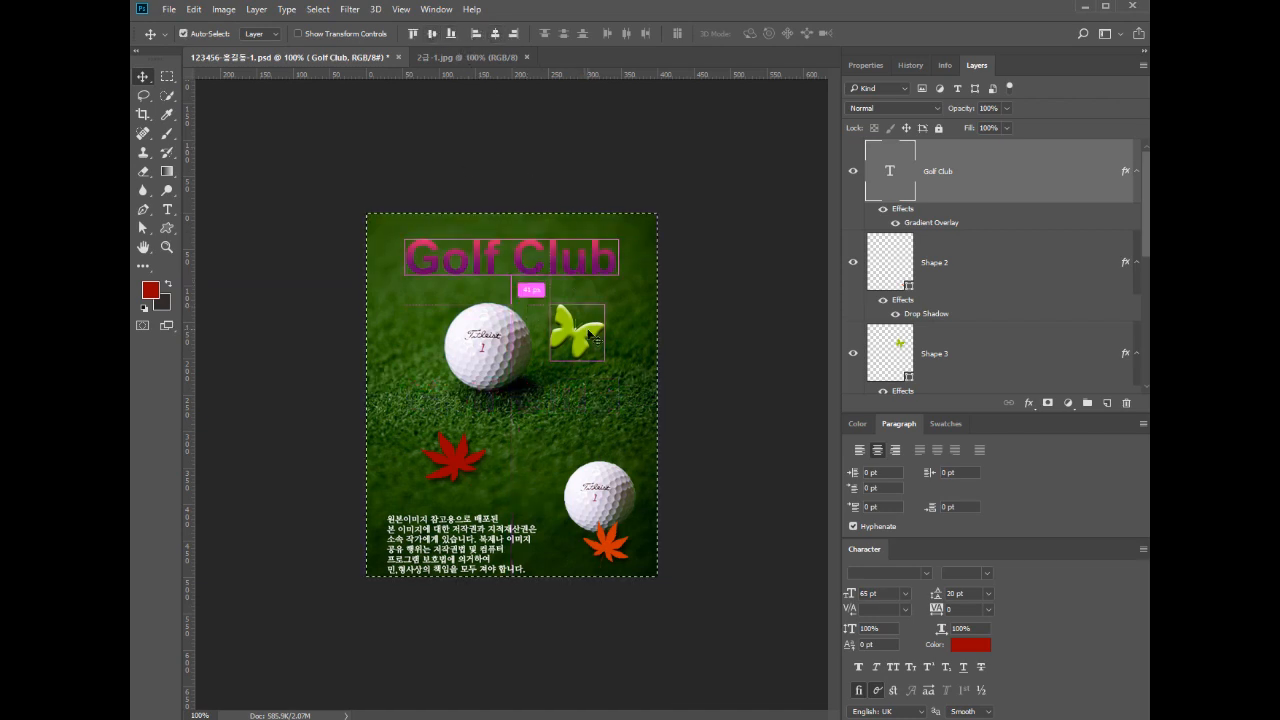
{"action": "key", "text": "ctrl+d"}
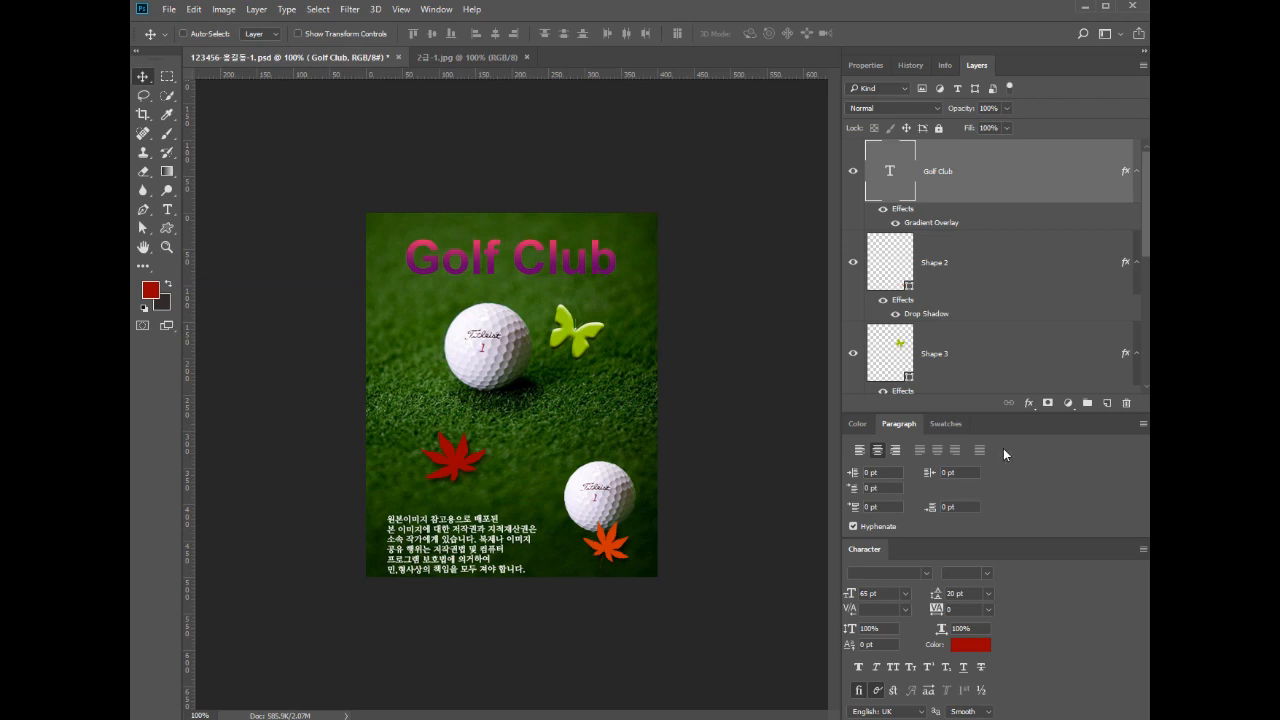
- Collapse the expanded panels and move the butterfly about 24 px up and slightly to the right
{"action": "left_click", "coordinate": [1141, 51]}
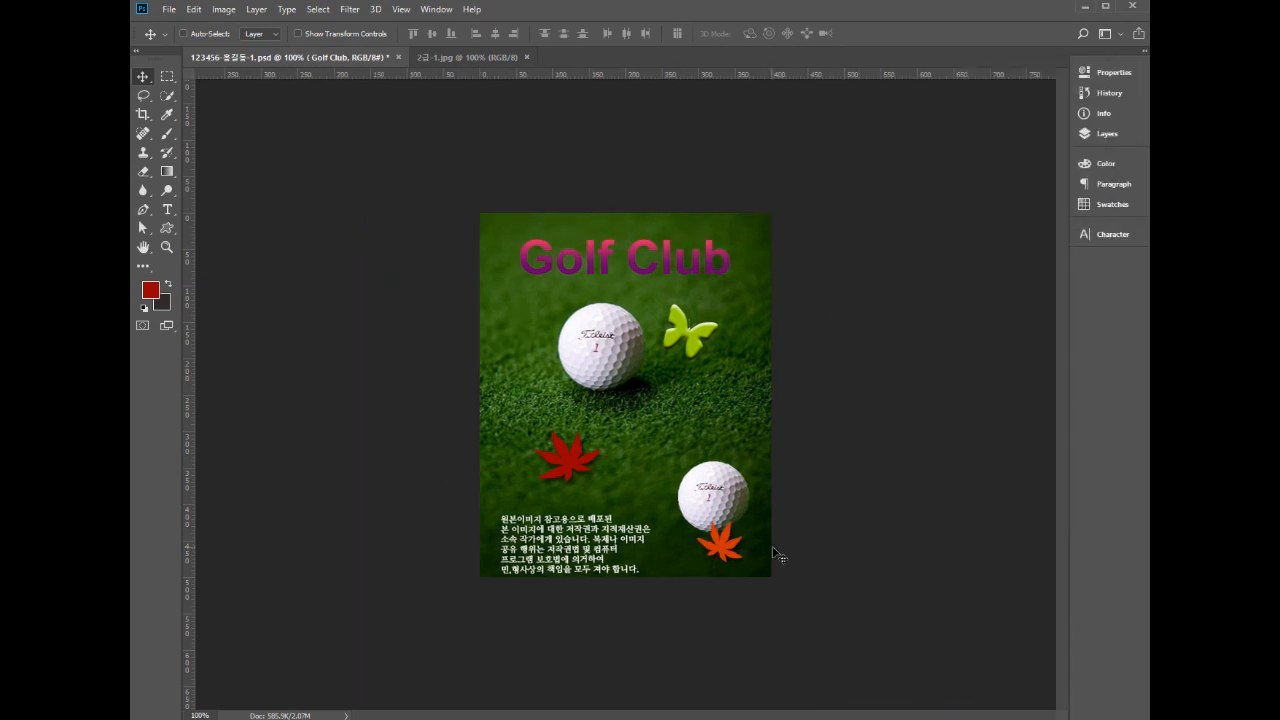
{"action": "left_click", "coordinate": [705, 343], "text": "ctrl"}
{"action": "left_click_drag", "start_coordinate": [705, 343], "coordinate": [707, 316]}
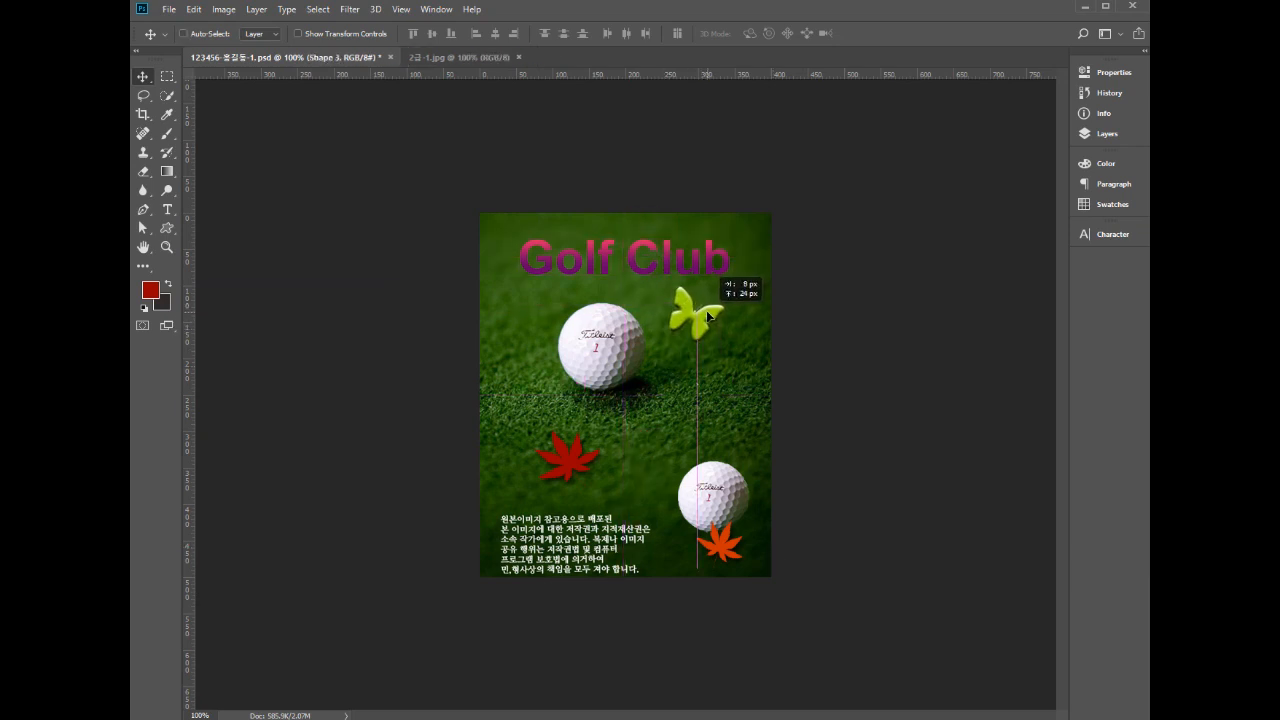
{"action": "left_click_drag", "start_coordinate": [707, 316], "coordinate": [707, 316]}
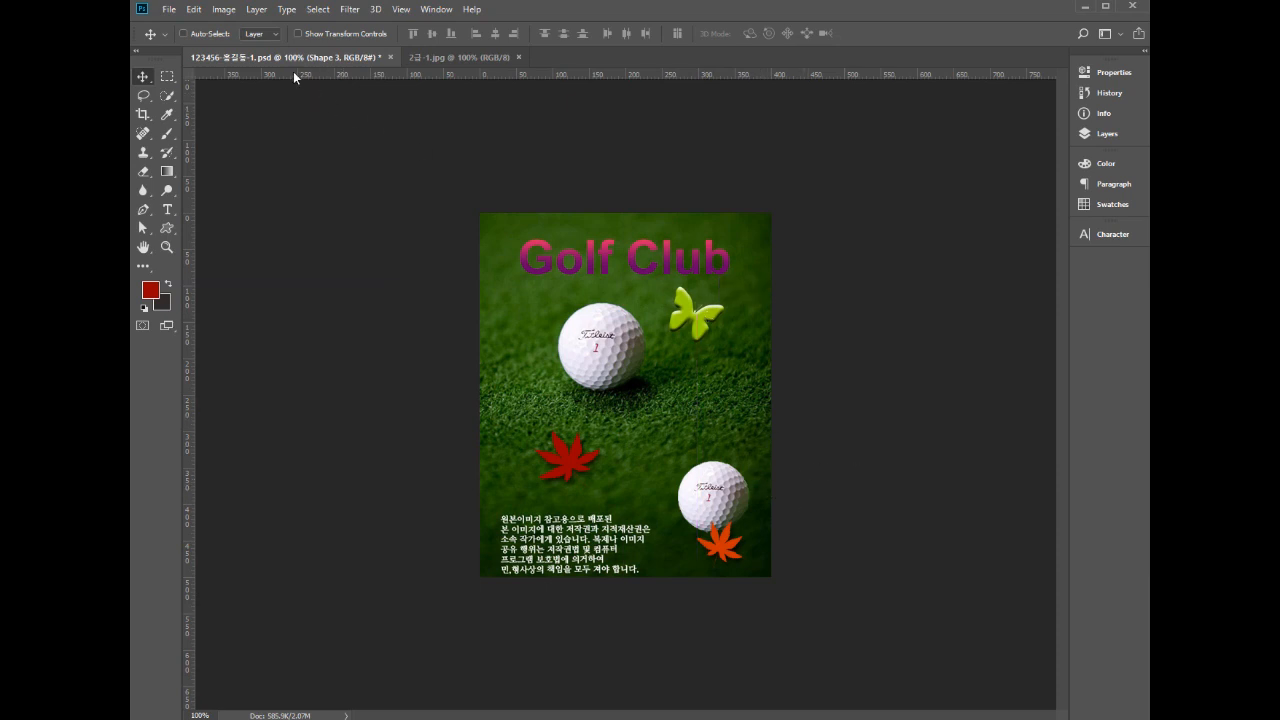
- Export the image for web as a High-quality JPEG at 60, saving it to the desktop under the suggested file name
{"action": "left_click", "coordinate": [170, 10]}
{"action": "mouse_move", "coordinate": [265, 208]}
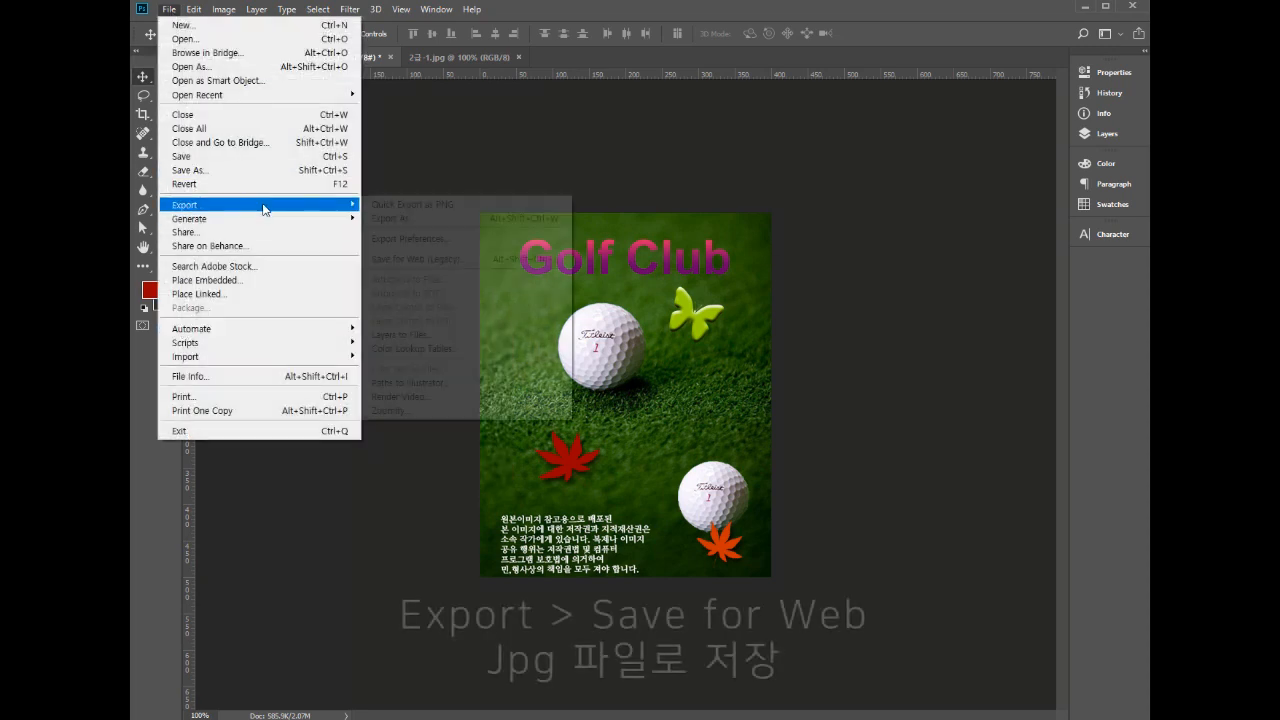
{"action": "left_click", "coordinate": [430, 259]}
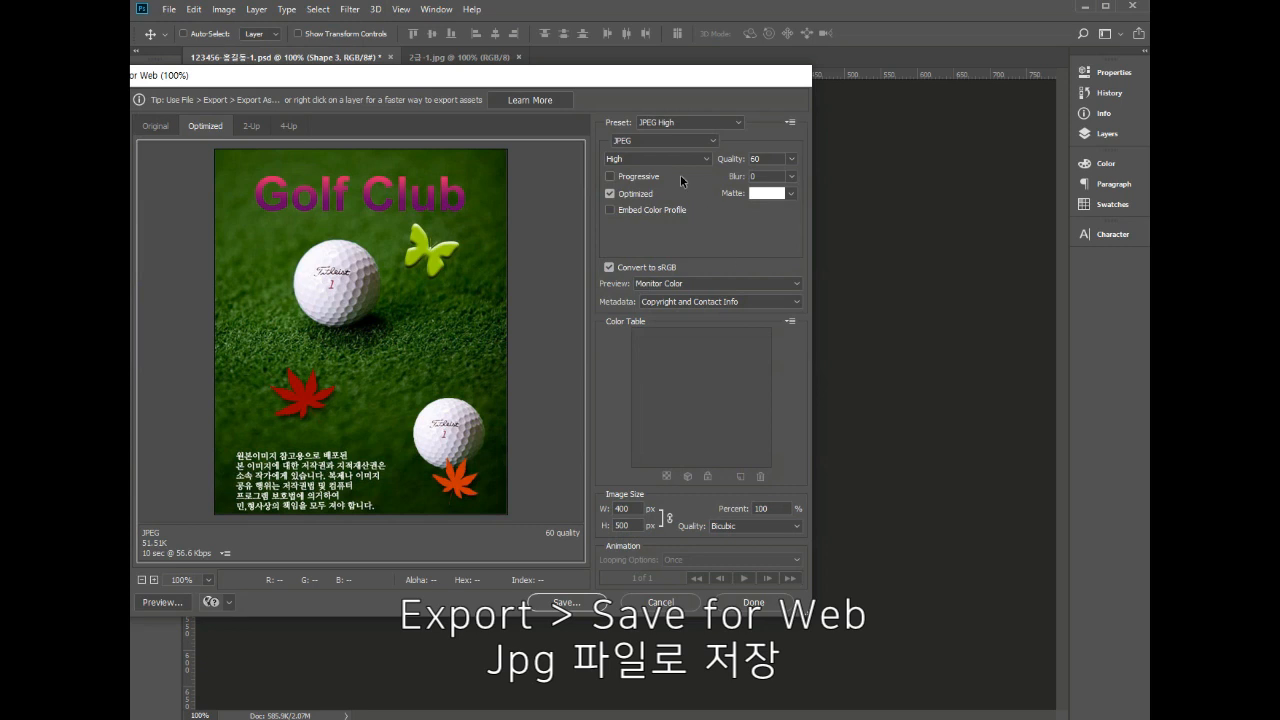
{"action": "left_click", "coordinate": [651, 143]}
{"action": "left_click", "coordinate": [651, 143]}
{"action": "left_click", "coordinate": [568, 603]}
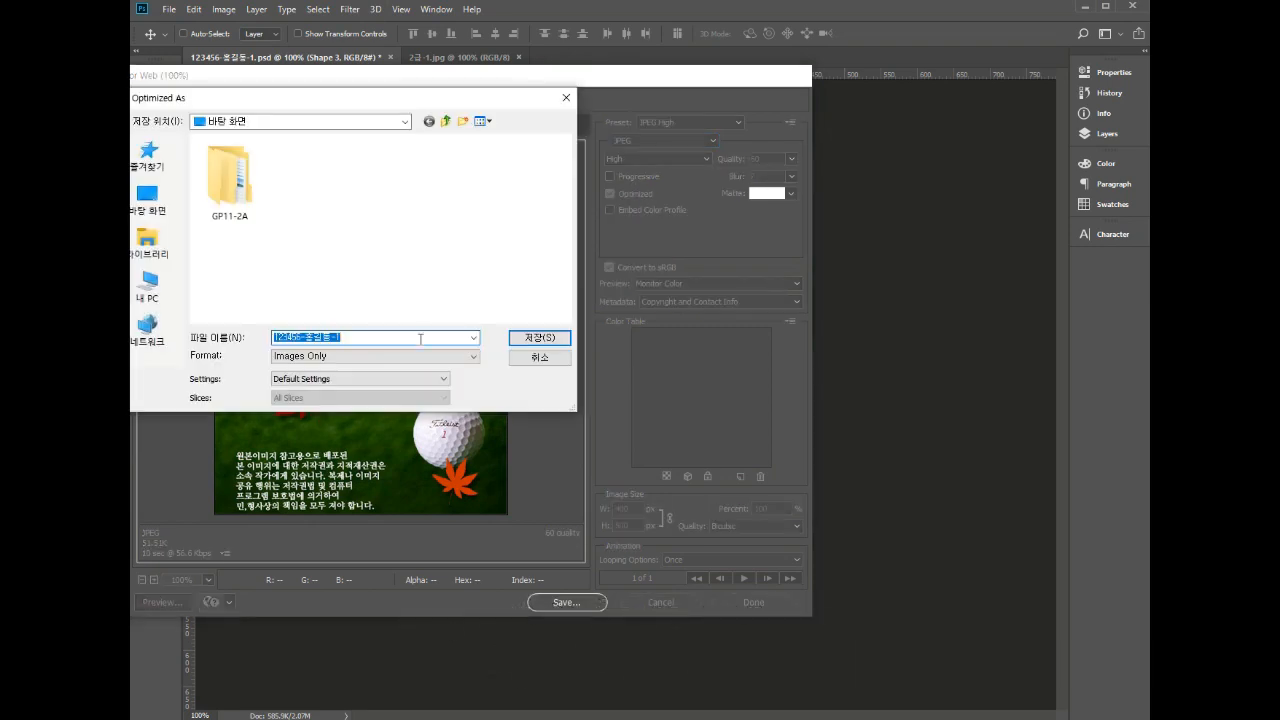
{"action": "left_click", "coordinate": [514, 342]}
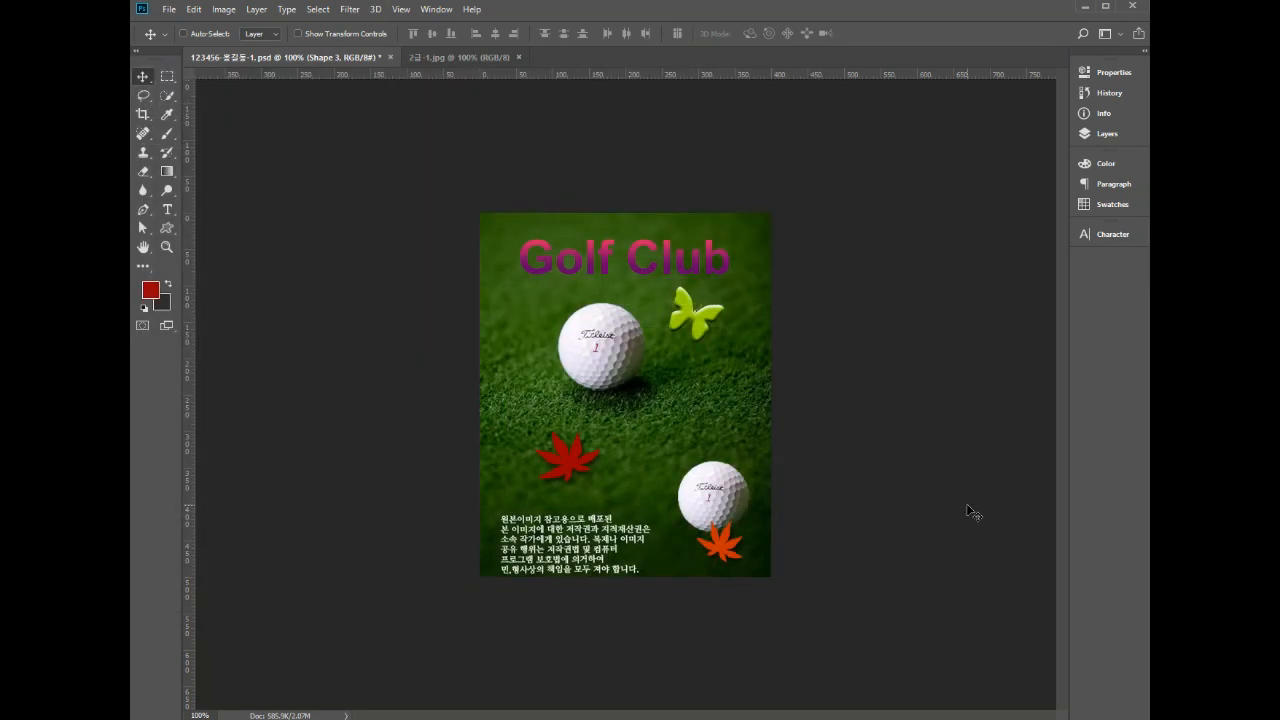
- Resize the image to 40 × 50 px at one tenth of its size and save the PSD
{"action": "left_click", "coordinate": [226, 12]}
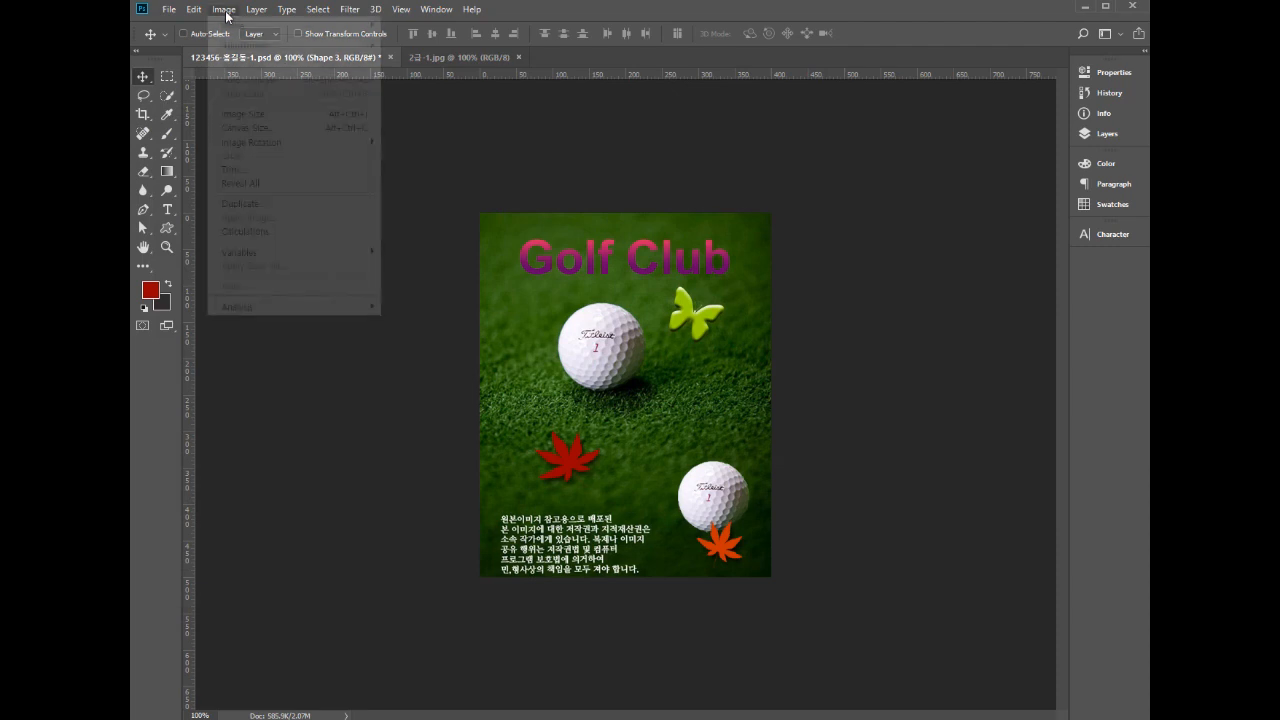
{"action": "left_click", "coordinate": [242, 116]}
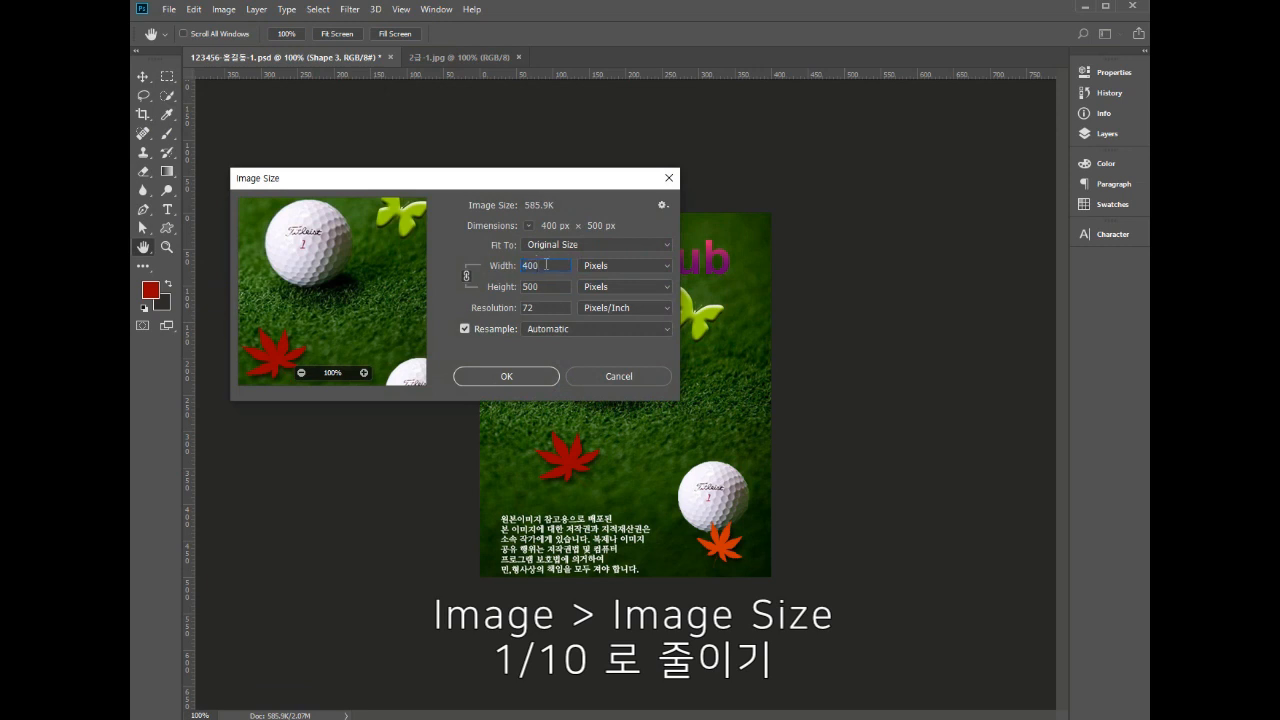
{"action": "type", "text": "40"}
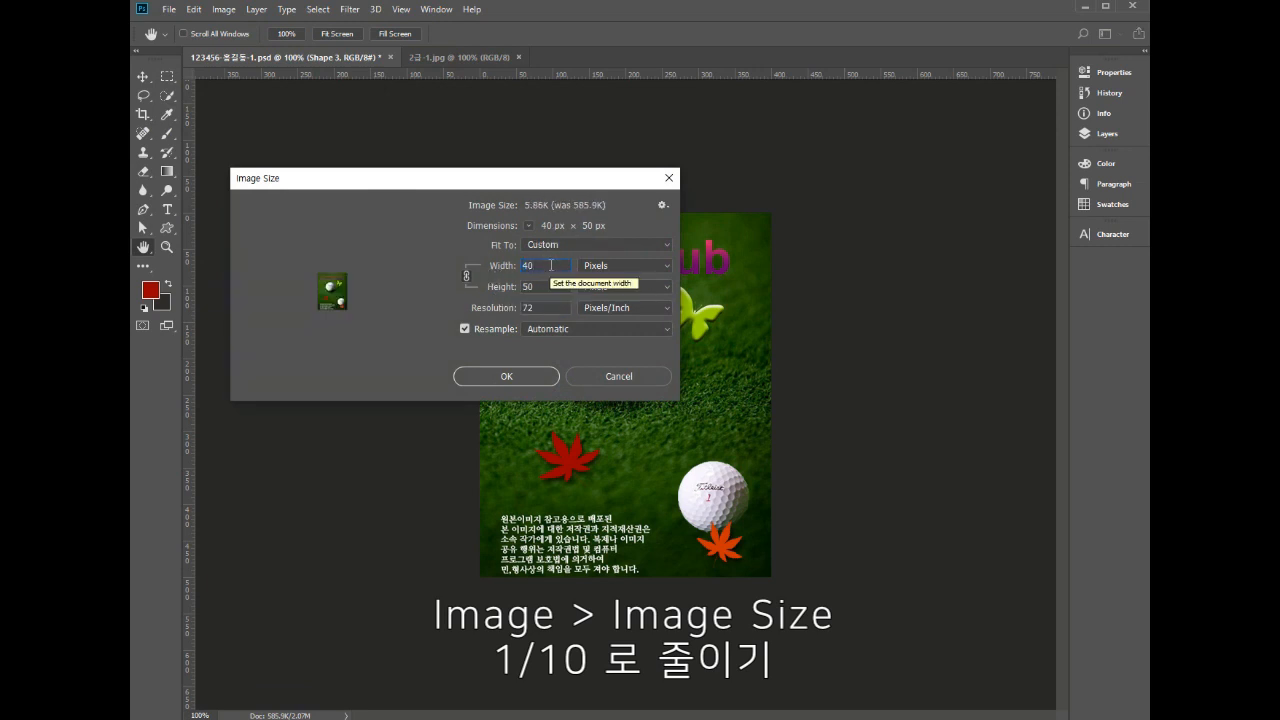
{"action": "left_click", "coordinate": [534, 380]}
{"action": "key", "text": "ctrl+s"}
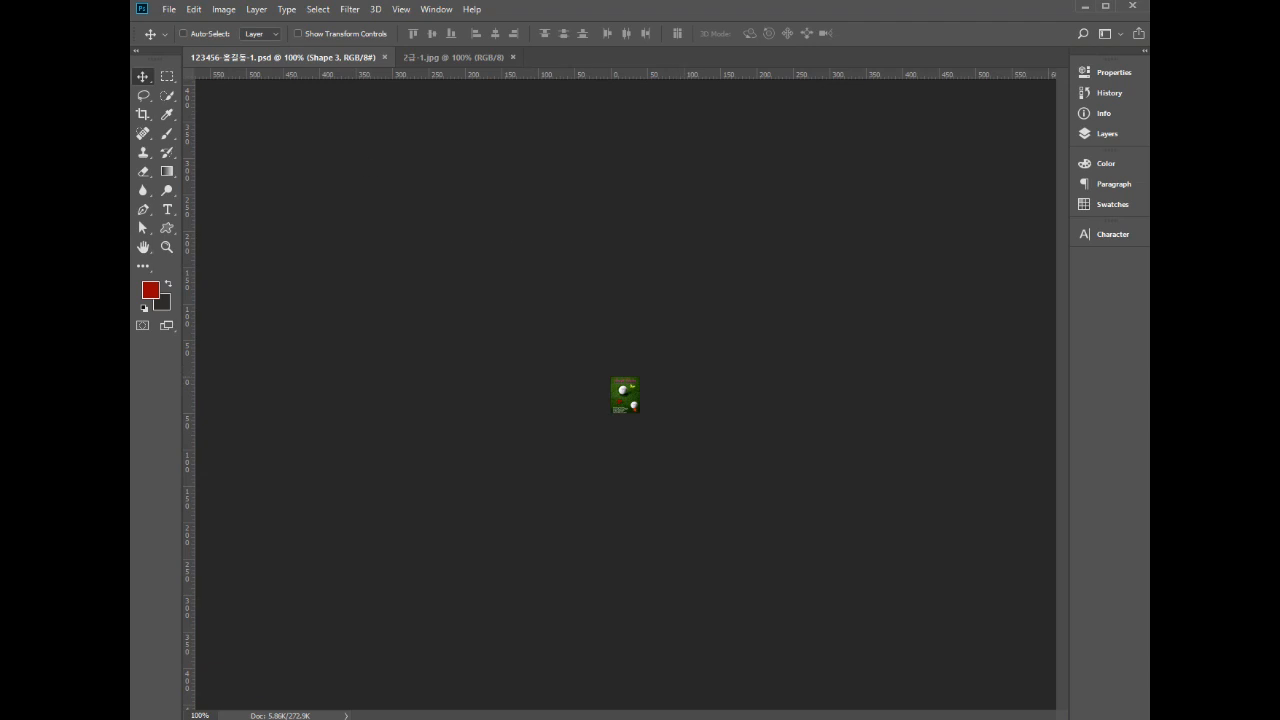
- Switch to the exam PDF and review the Problem 1 conditions and sample output alongside the start of Problem 2
{"action": "key", "text": "alt+Tab"}
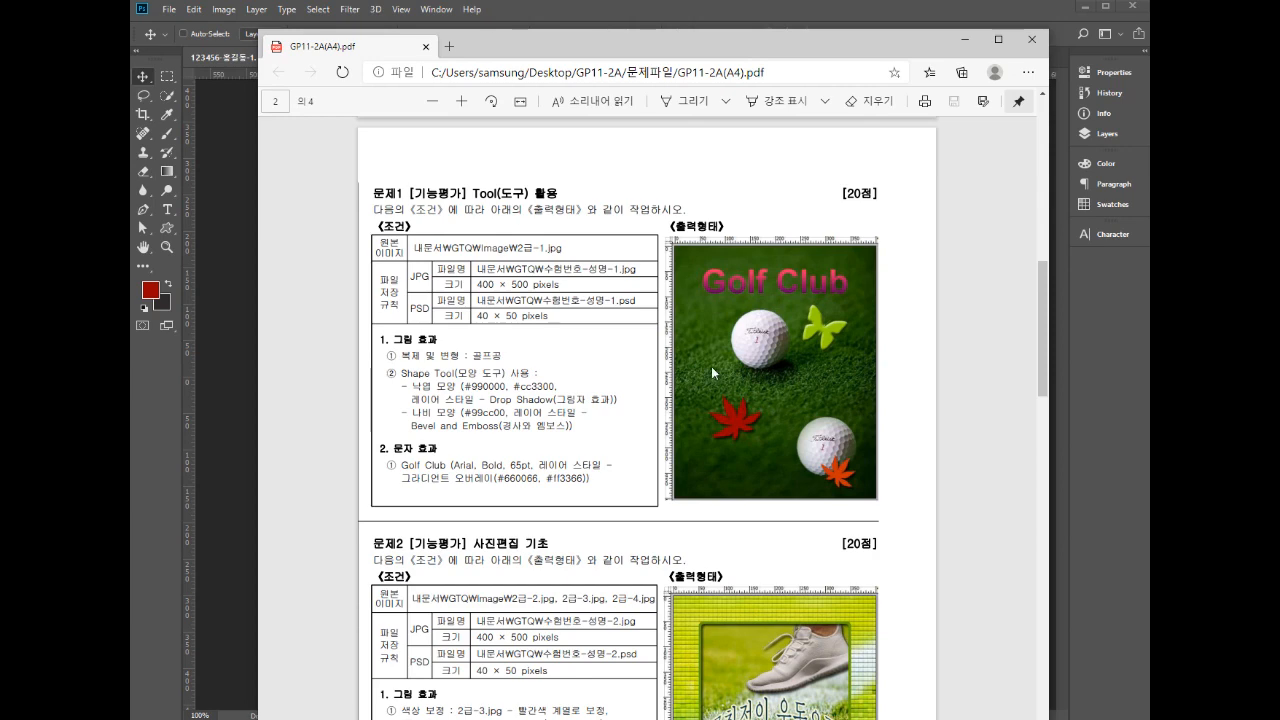
{"action": "scroll", "coordinate": [704, 414], "scroll_direction": "down", "scroll_amount": 3}
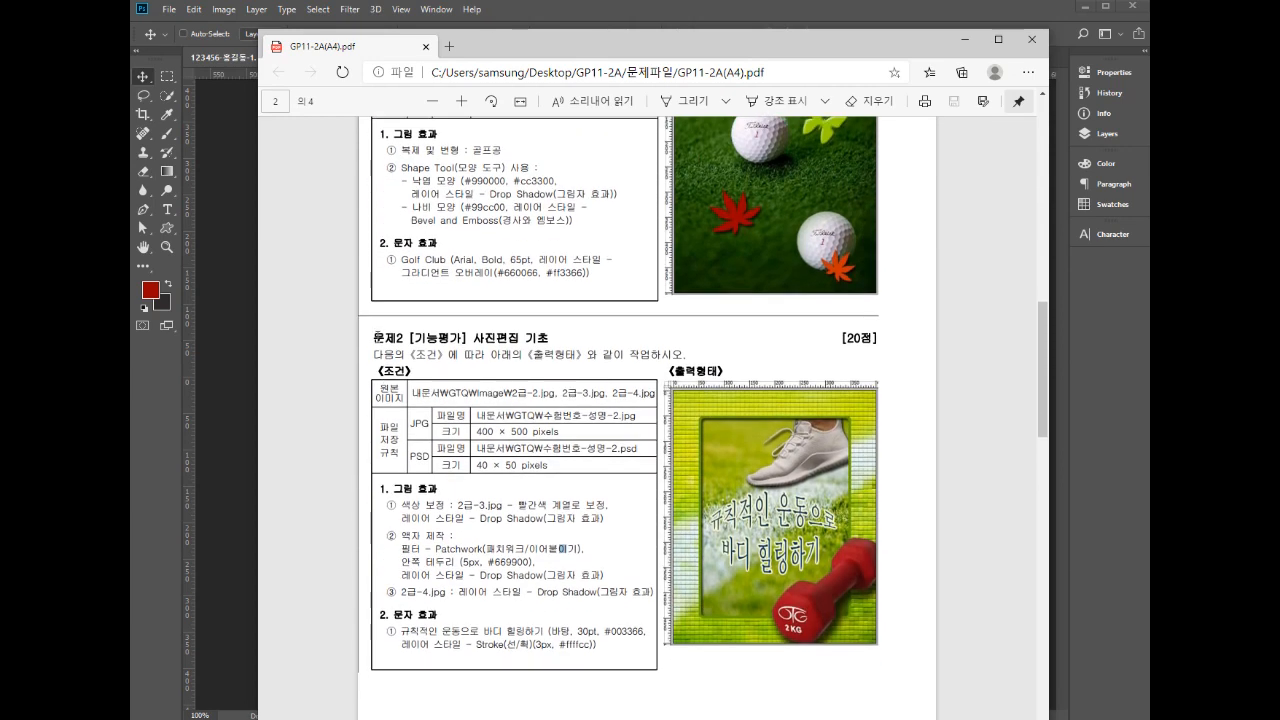
{"action": "triple_click", "coordinate": [390, 333]}
{"action": "scroll", "coordinate": [568, 438], "scroll_direction": "up", "scroll_amount": 3}
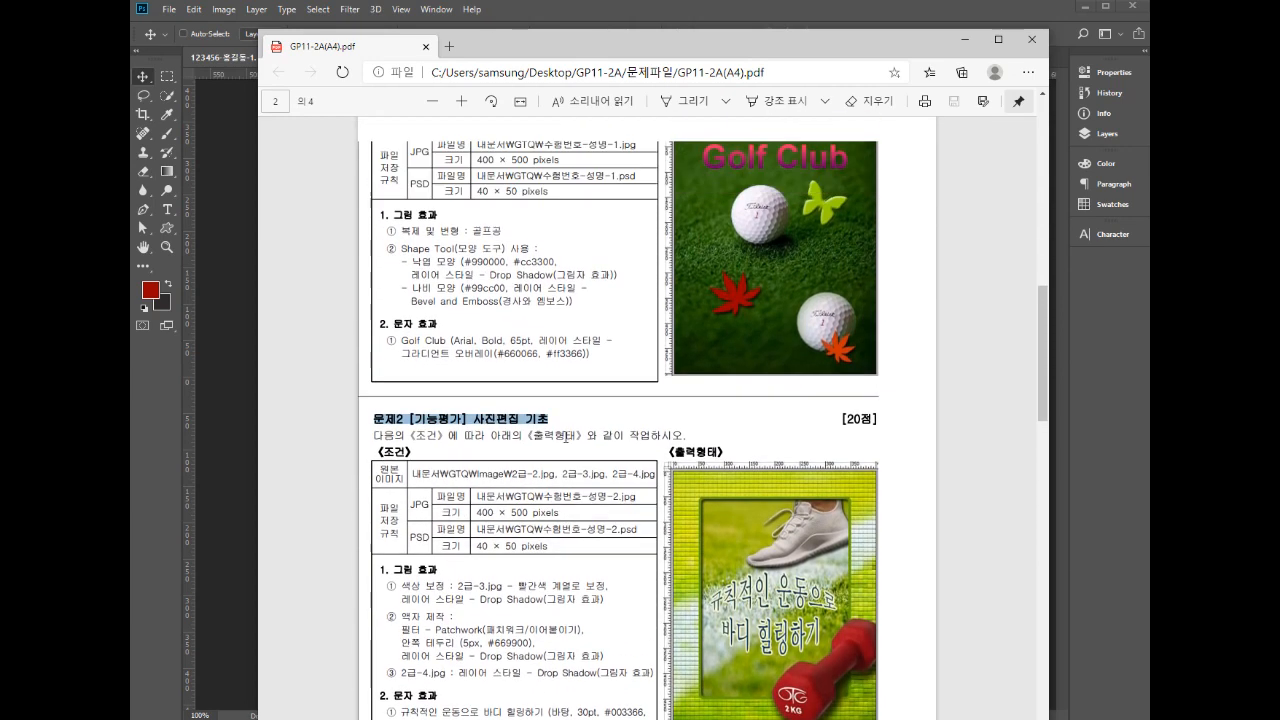
{"action": "left_click", "coordinate": [597, 432]}
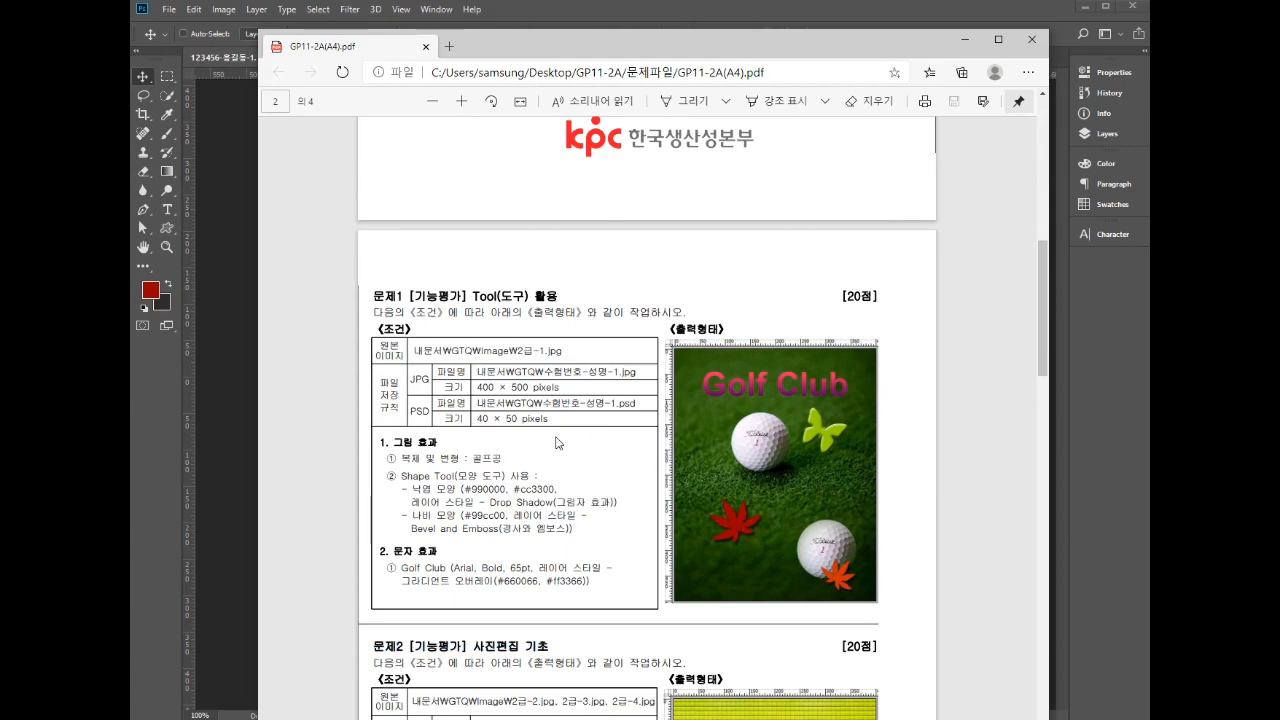